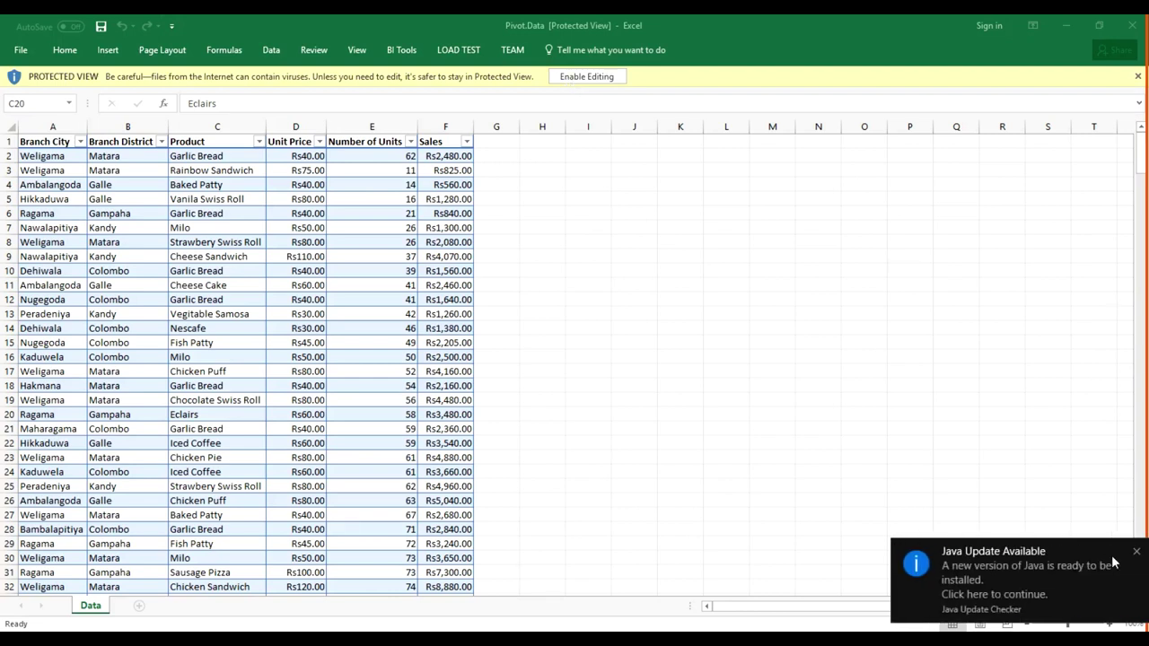
# Step: Close the Java Update Available notification that covers the Data sheet
pyautogui.click(1136, 555)
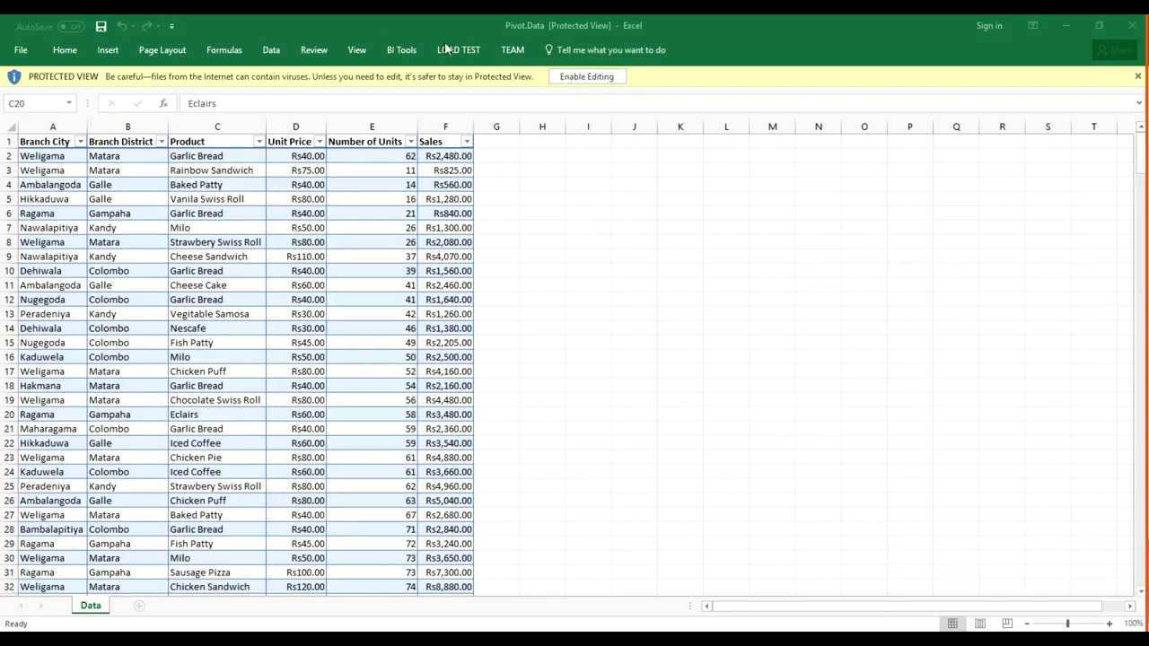
pyautogui.click(589, 79)
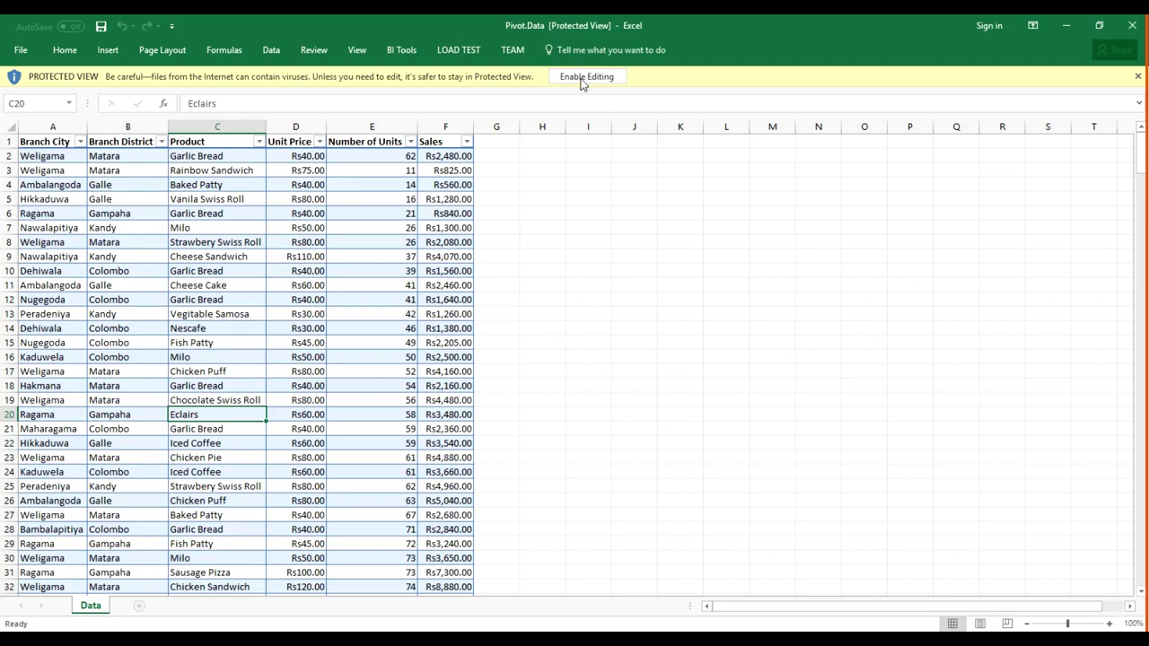
# Step: Enable editing, add a worksheet named Q1, then select a cell in the Data table
pyautogui.click(574, 79)
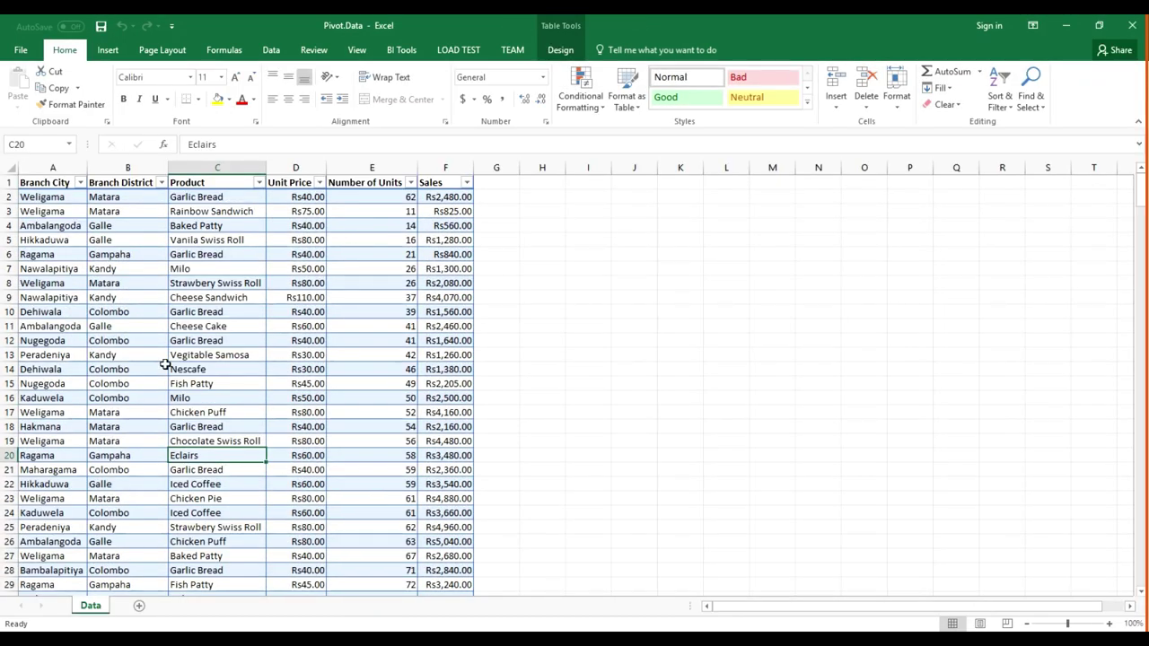
pyautogui.click(139, 607)
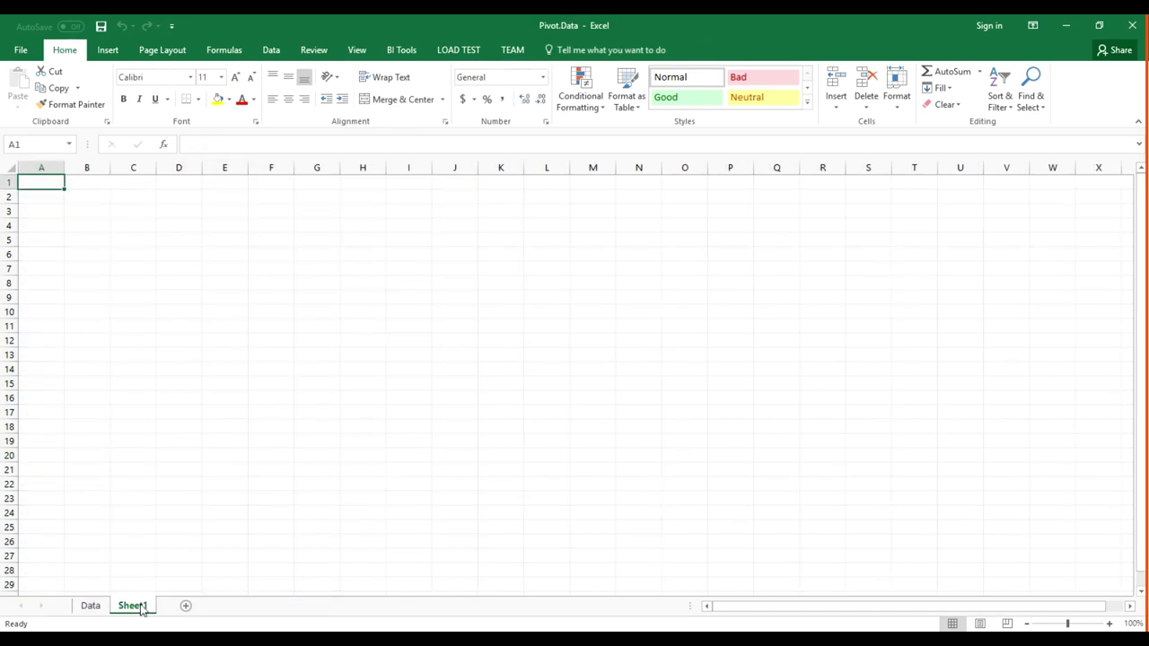
pyautogui.moveTo(150, 609); pyautogui.dragTo(114, 610)
pyautogui.doubleClick(132, 606)
pyautogui.write('Q1')
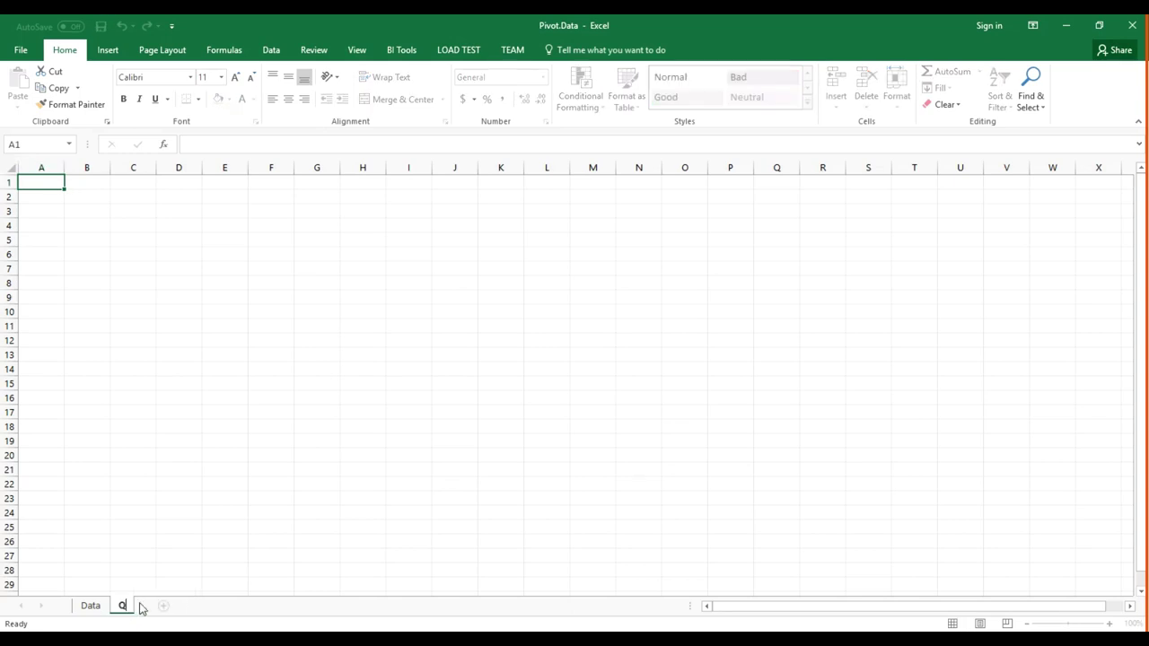
pyautogui.click(91, 607)
pyautogui.click(50, 199)
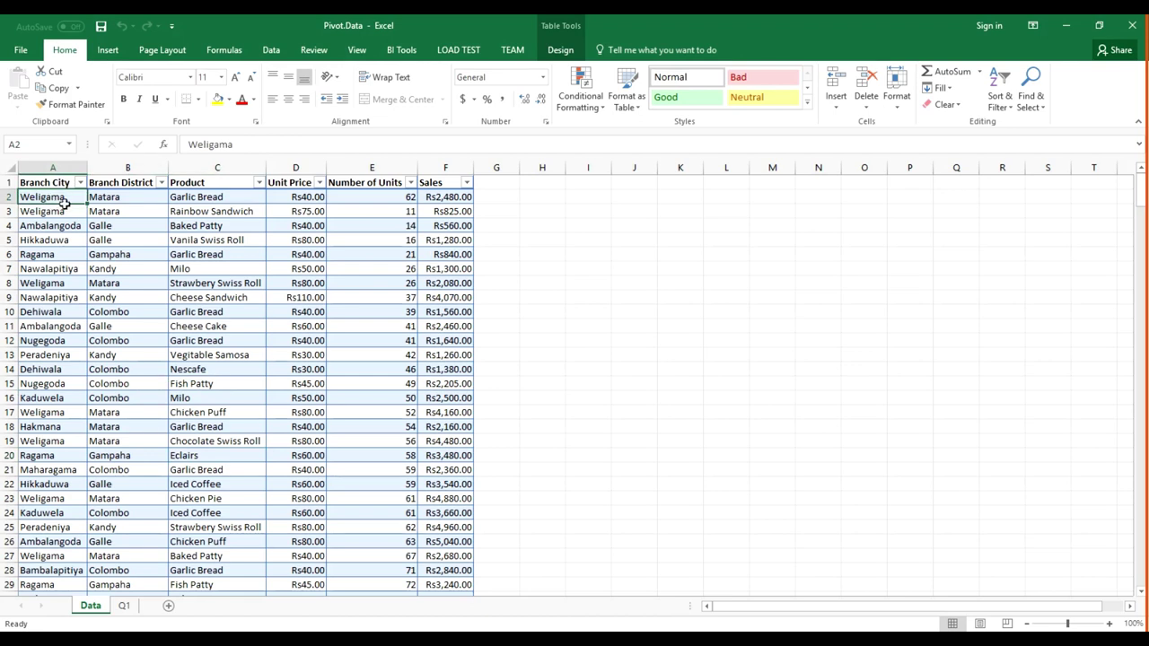
# Step: Insert a PivotTable from Table1 on the existing worksheet at location Q1!$A$3
pyautogui.click(110, 54)
pyautogui.click(22, 82)
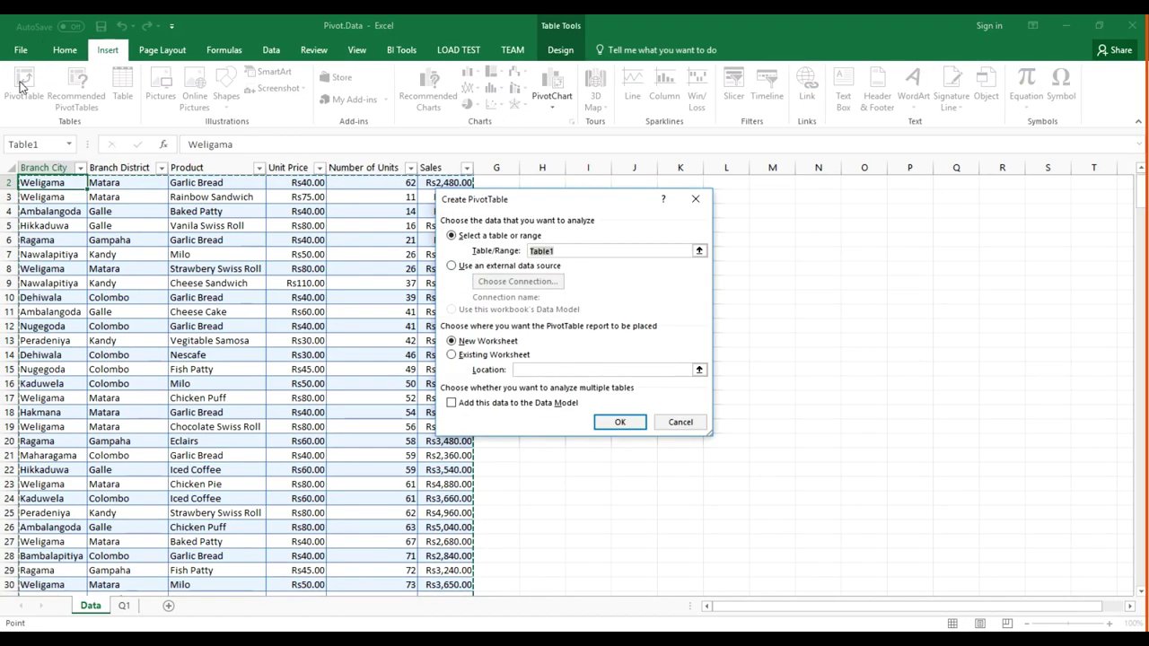
pyautogui.click(453, 358)
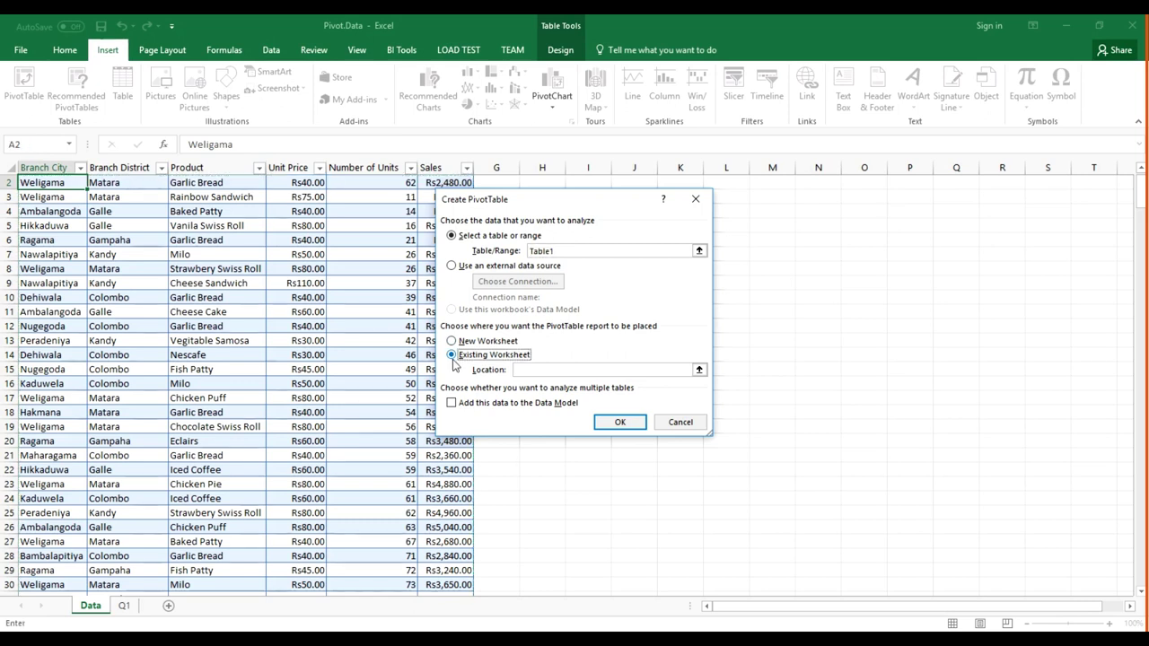
pyautogui.click(699, 372)
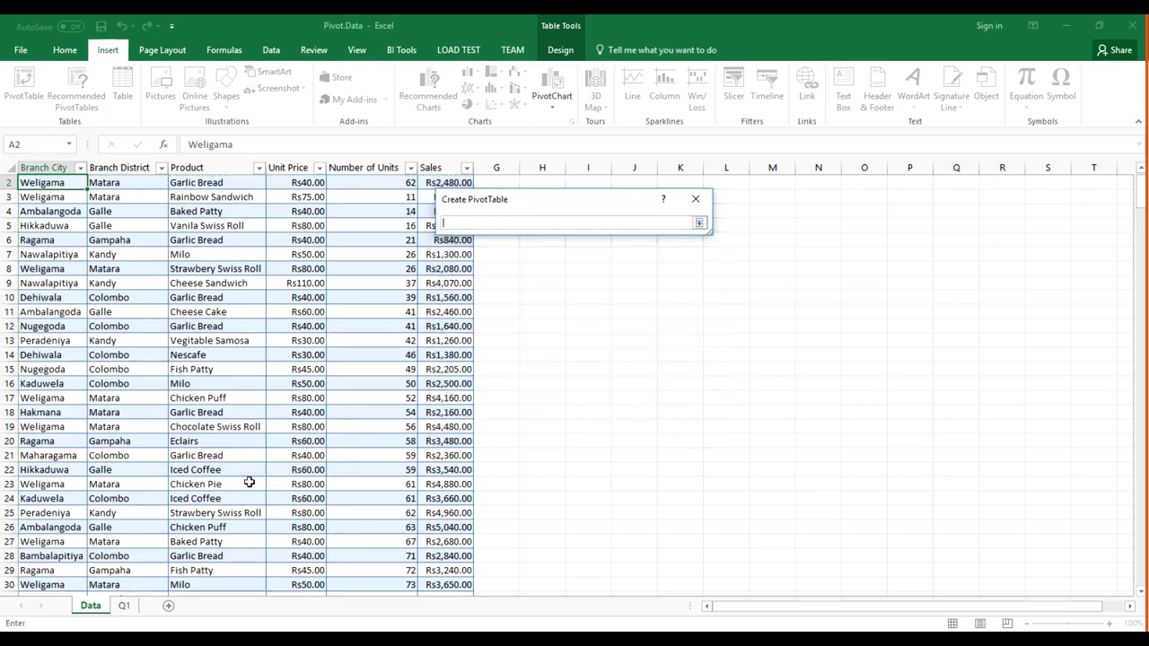
pyautogui.click(124, 606)
pyautogui.click(54, 213)
pyautogui.click(697, 223)
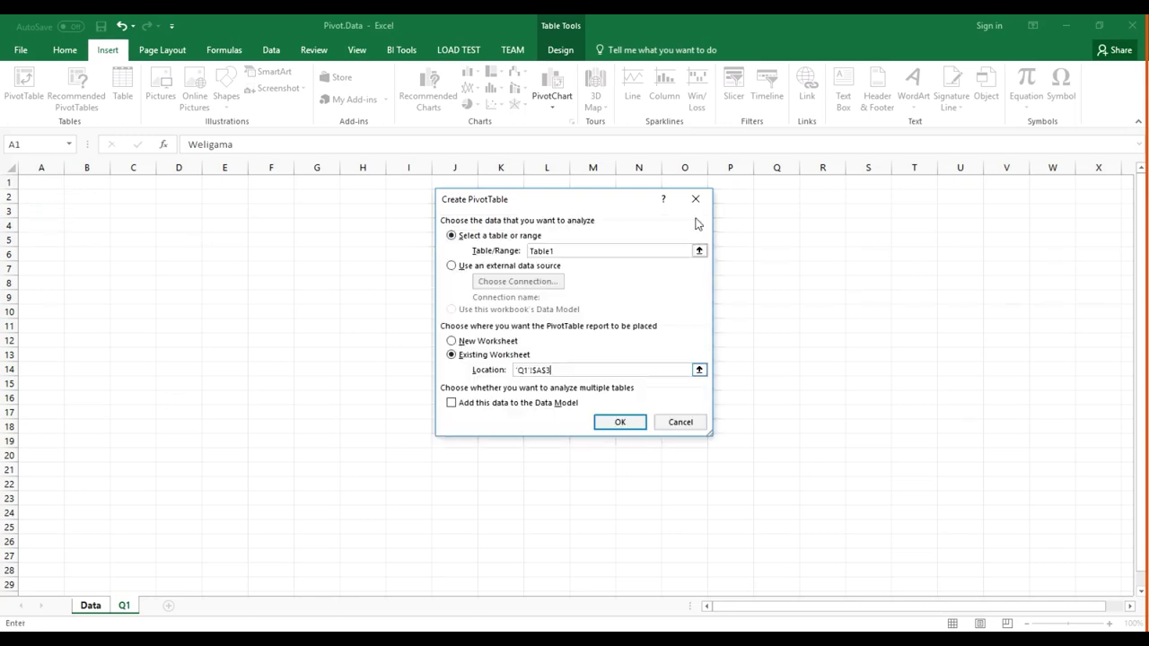
pyautogui.click(618, 426)
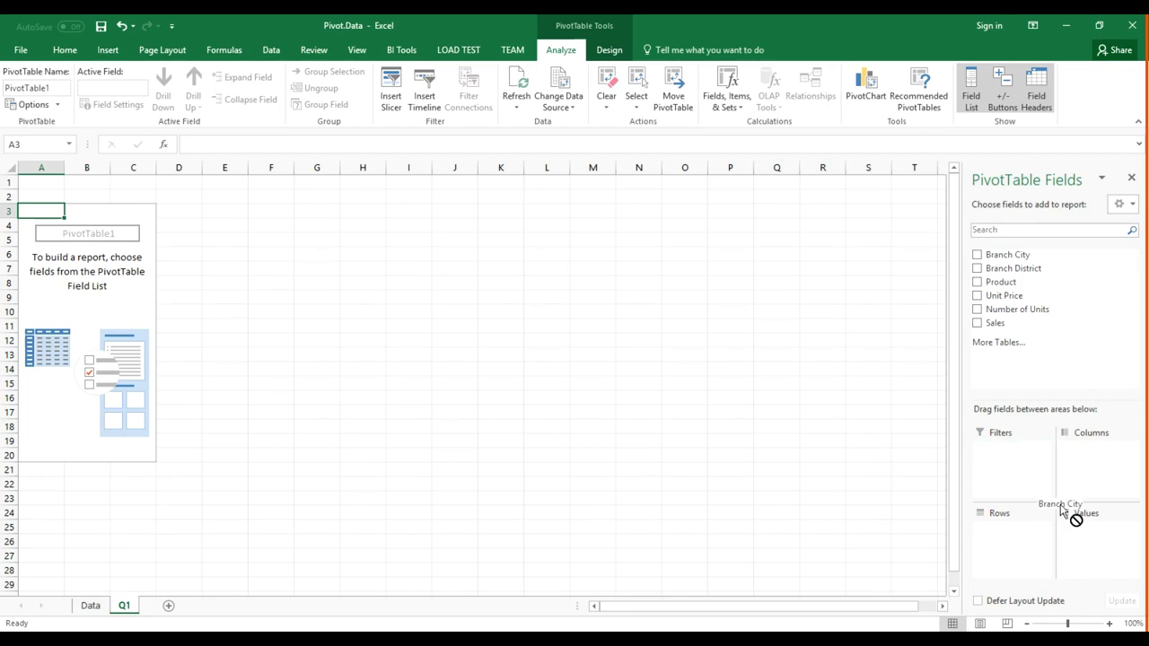
# Step: Count Product by Branch City rows and start renaming the Row Labels header to Branch
pyautogui.moveTo(1026, 262); pyautogui.dragTo(1055, 536)
pyautogui.moveTo(1032, 284); pyautogui.dragTo(1100, 536)
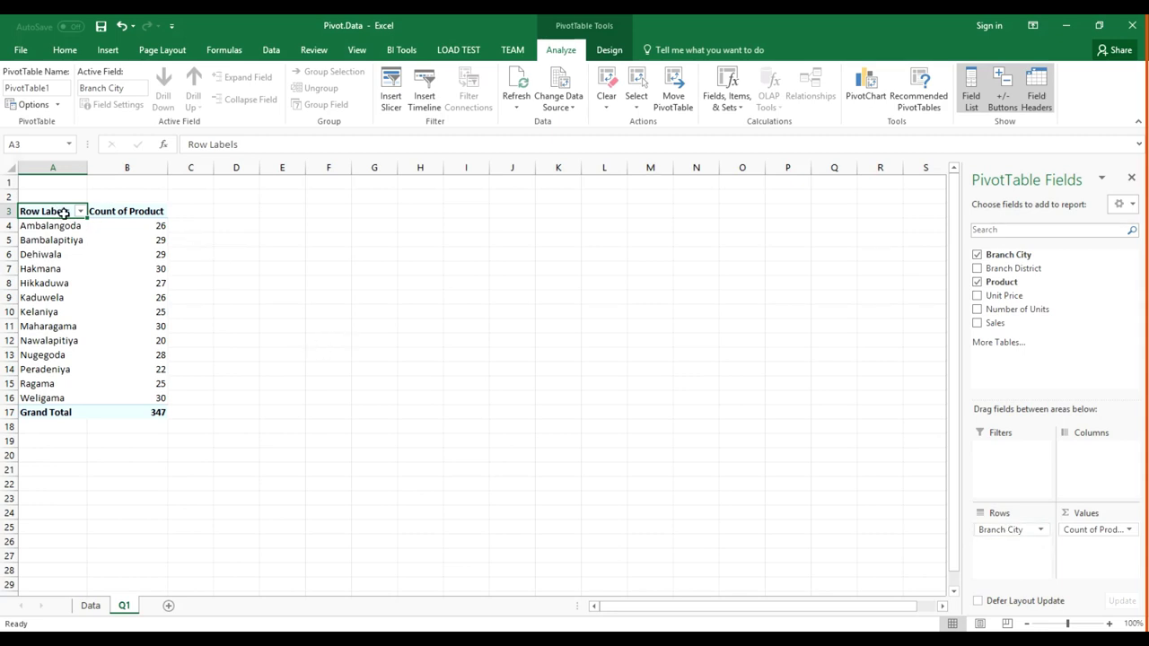
pyautogui.moveTo(235, 145); pyautogui.dragTo(188, 144)
pyautogui.write('Branch')
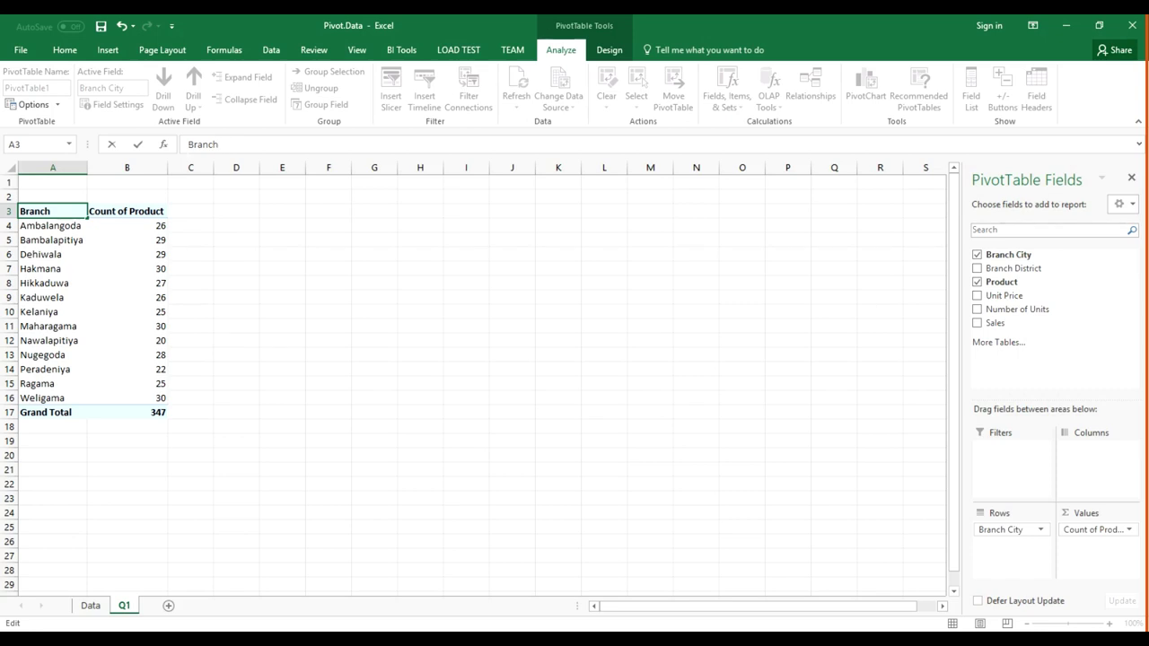
# Step: Rename the Count of Product header to 'Number of Food Varities' and autofit column B
pyautogui.click(144, 216)
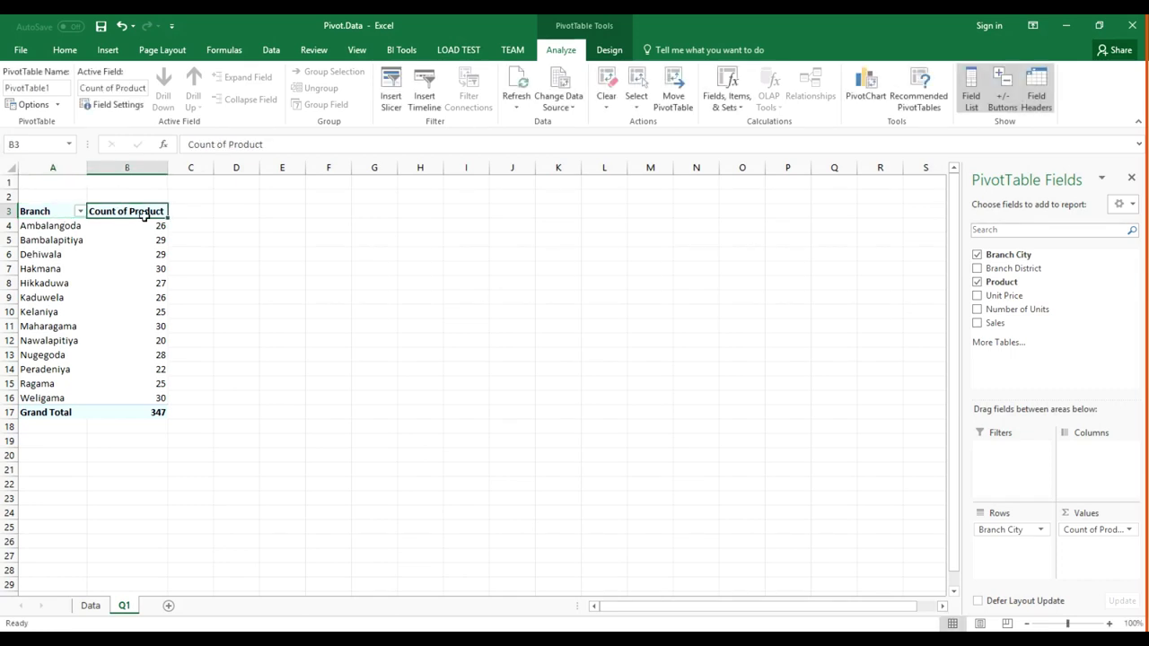
pyautogui.moveTo(263, 145); pyautogui.dragTo(185, 145)
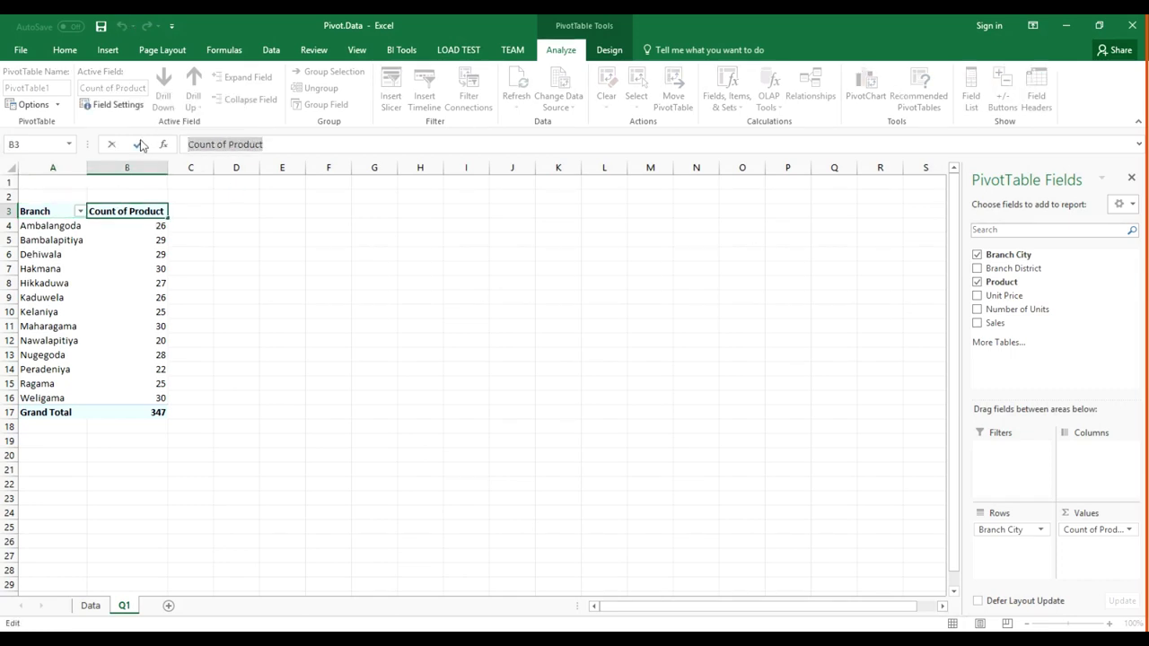
pyautogui.write('Number')
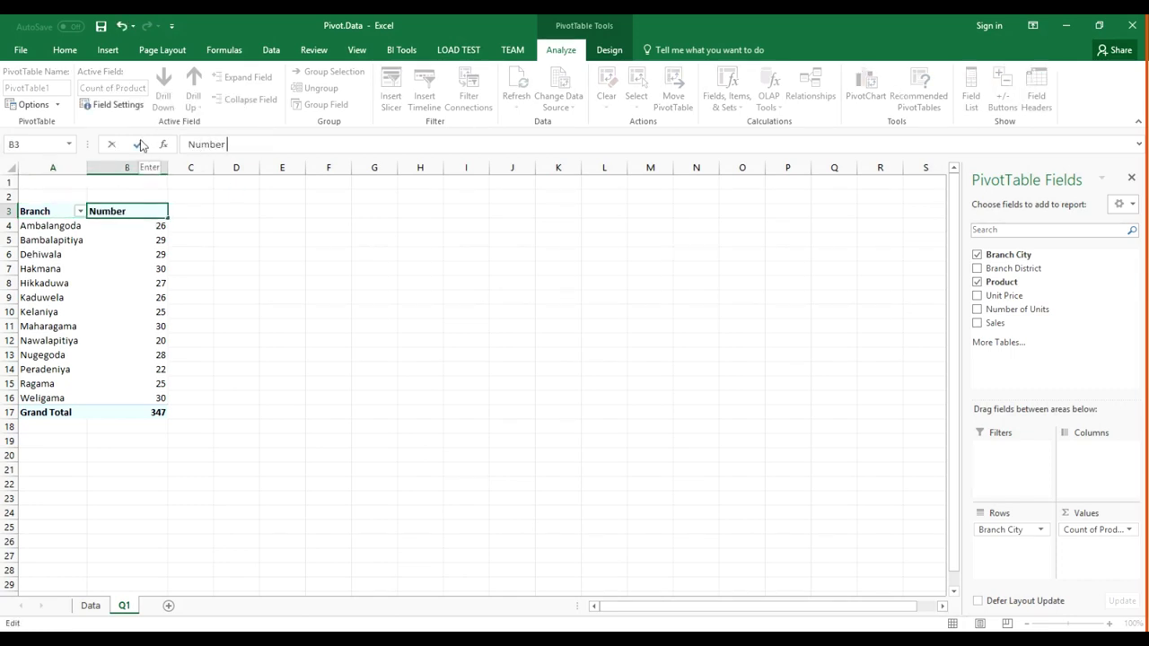
pyautogui.write(' of Food Varities')
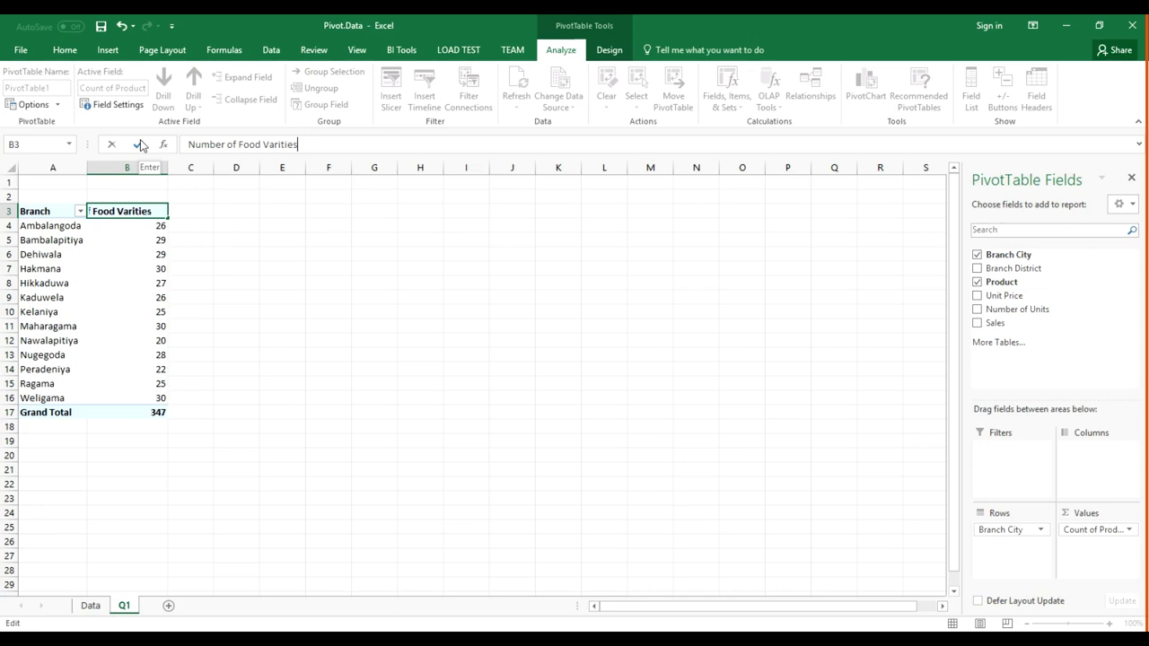
pyautogui.press('Return')
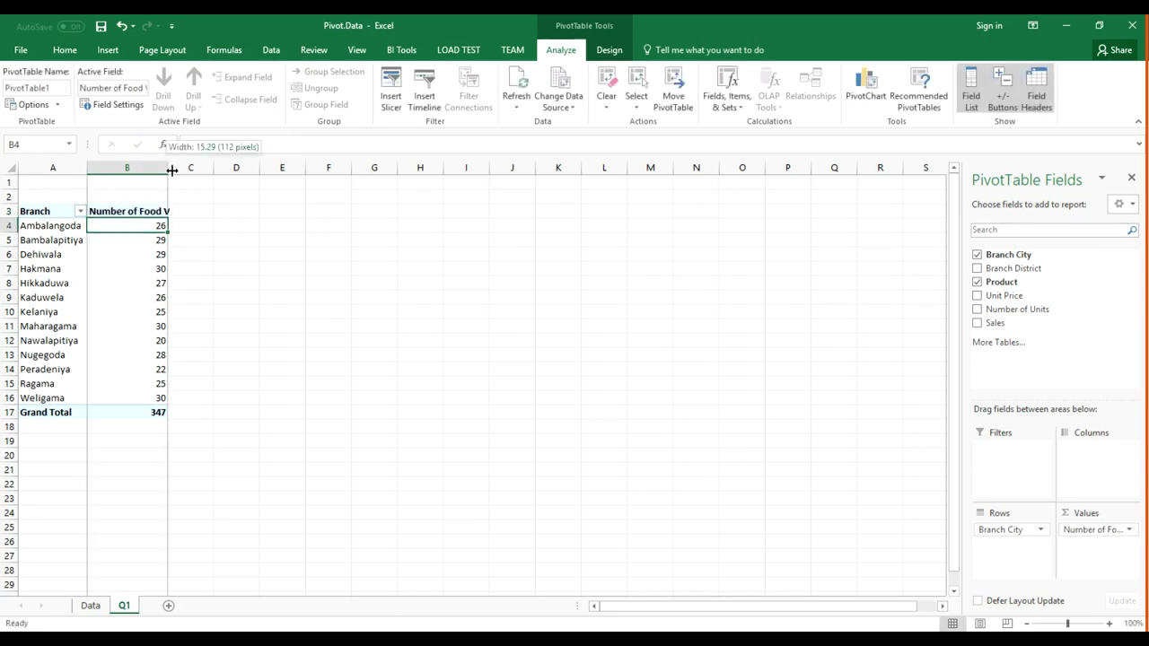
pyautogui.doubleClick(169, 167)
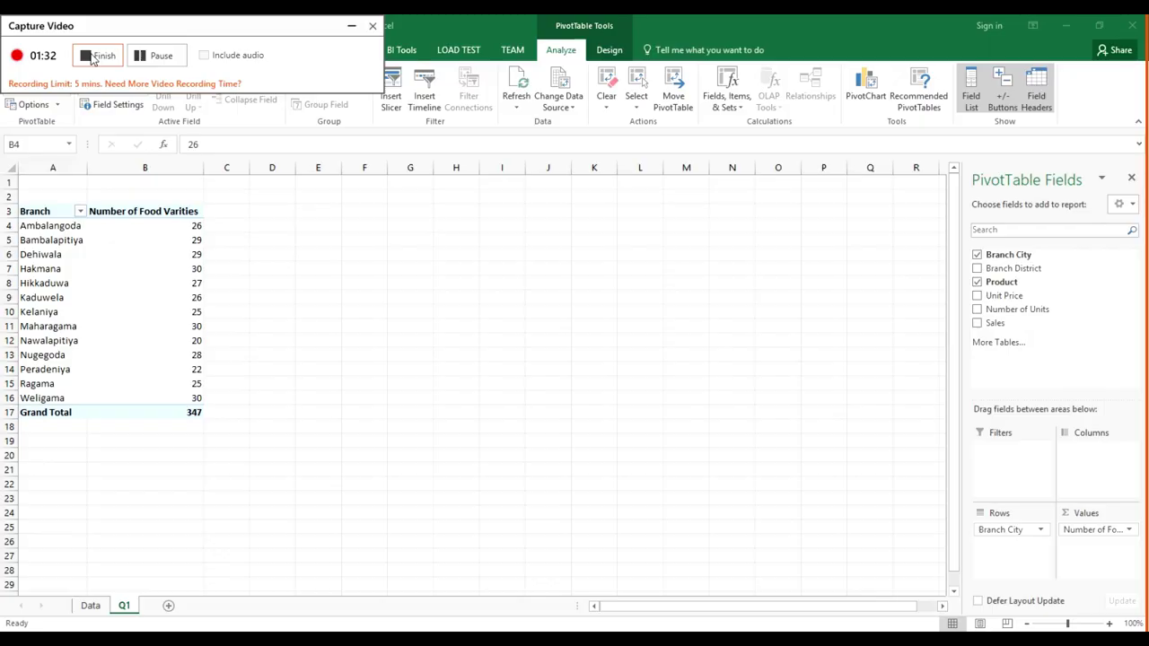
# Step: Insert another PivotTable from Table1 on a new worksheet named Q2
pyautogui.click(99, 55)
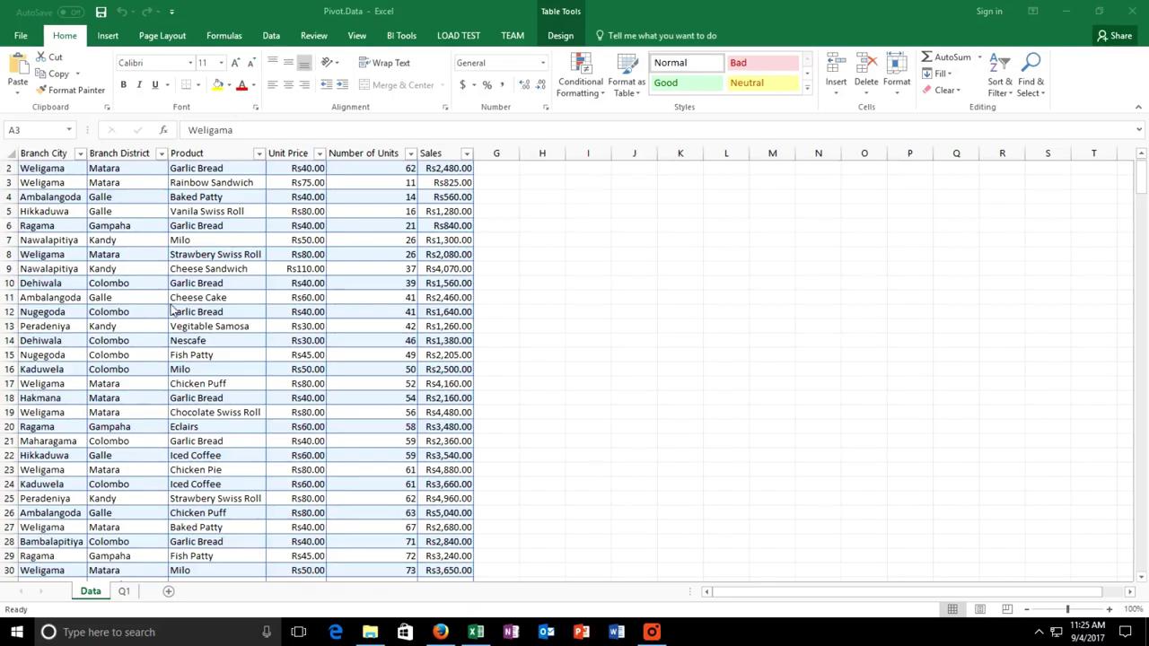
pyautogui.click(52, 177)
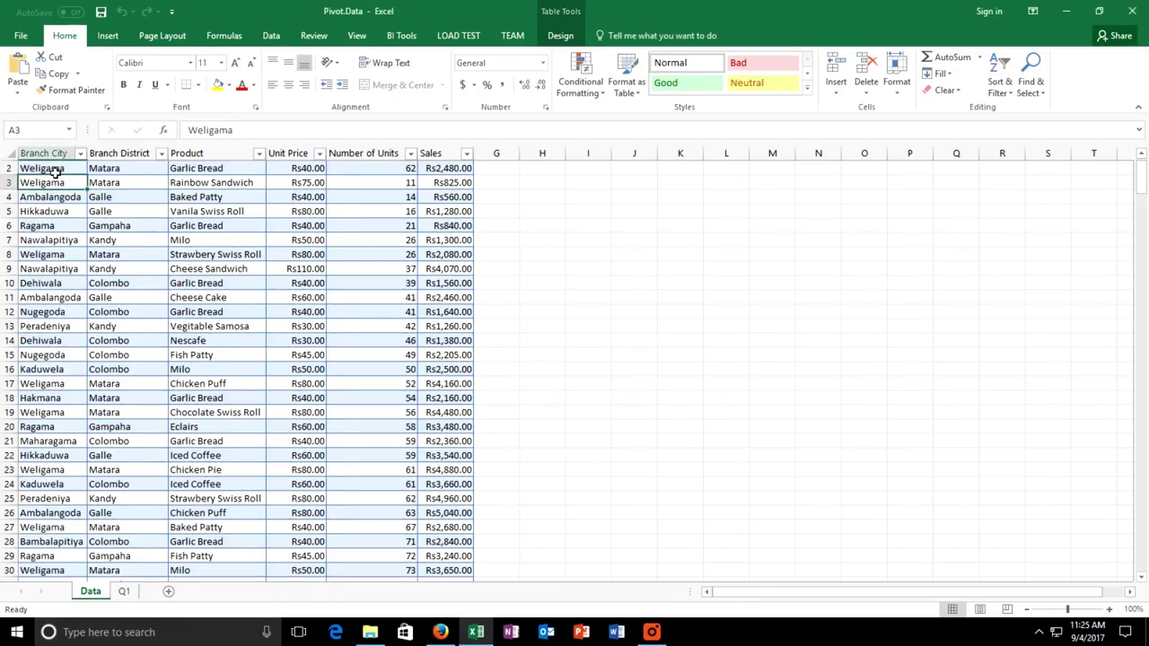
pyautogui.click(107, 35)
pyautogui.click(24, 72)
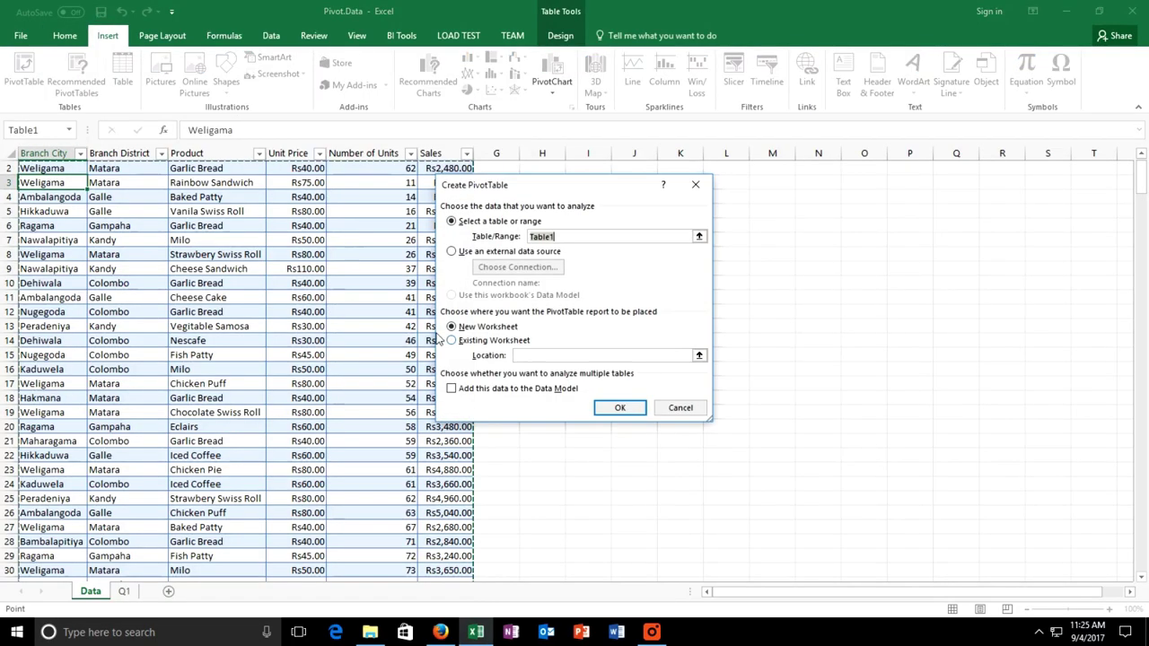
pyautogui.click(621, 408)
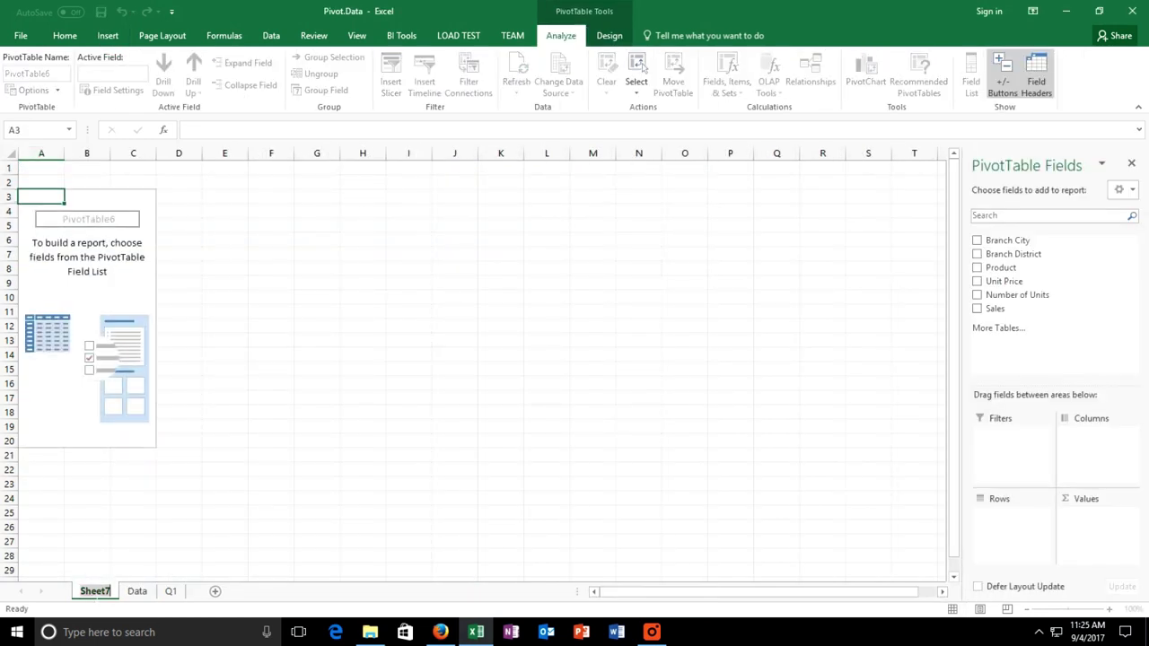
pyautogui.write('Q2')
pyautogui.press('Return')
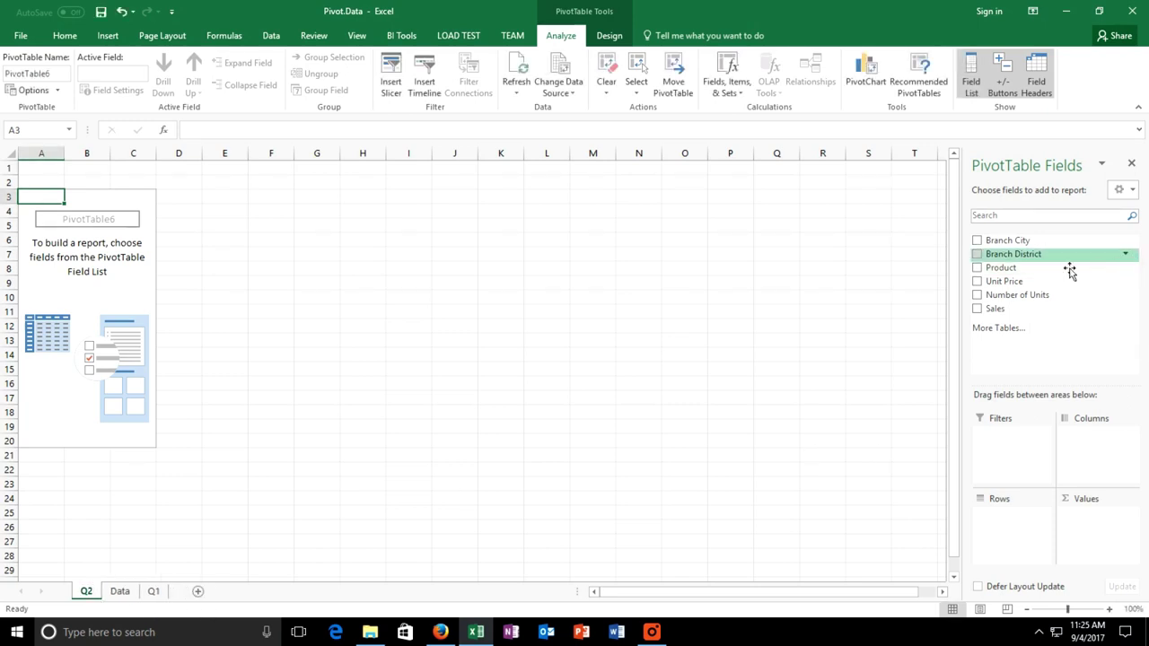
# Step: Lay out Product in rows, Branch City in columns, and Sum of Sales in values
pyautogui.moveTo(1048, 267)
pyautogui.mouseDown()
pyautogui.moveTo(1059, 428)
pyautogui.moveTo(1019, 527)
pyautogui.mouseUp()
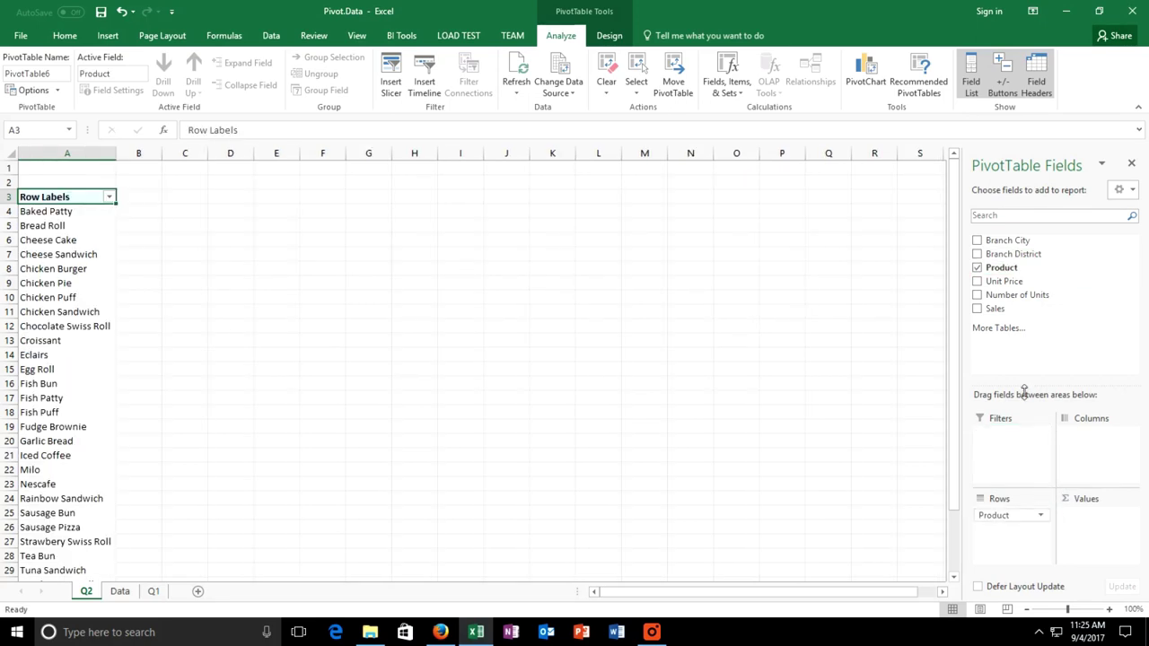
pyautogui.moveTo(1015, 248); pyautogui.dragTo(1114, 439)
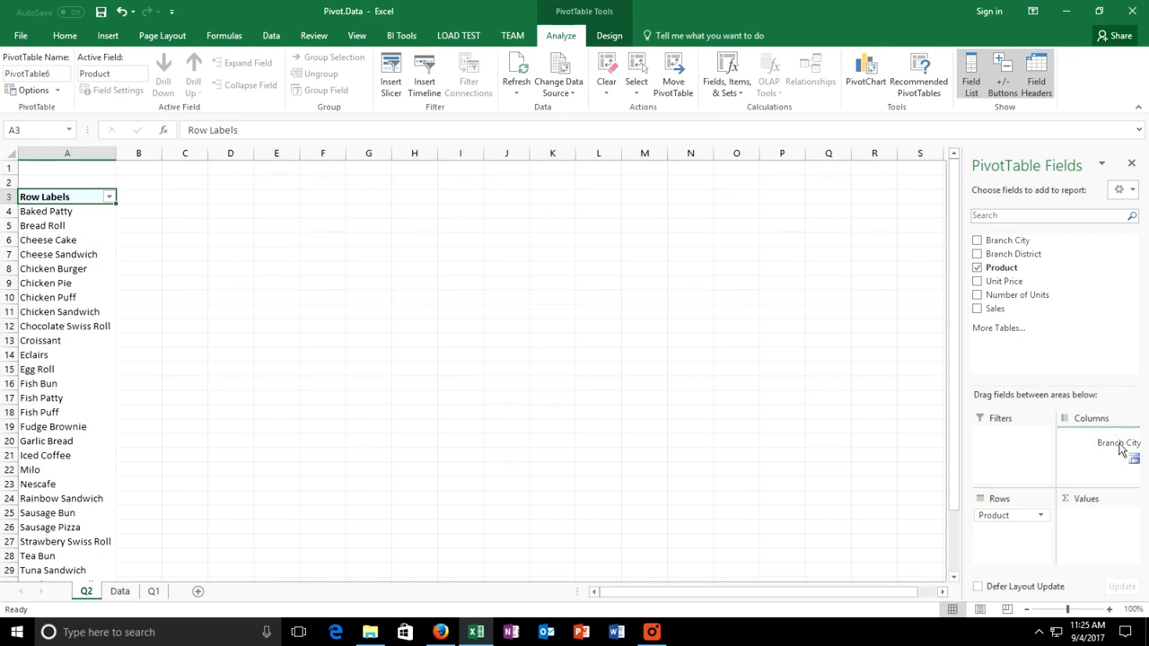
pyautogui.moveTo(1009, 322); pyautogui.dragTo(1100, 534)
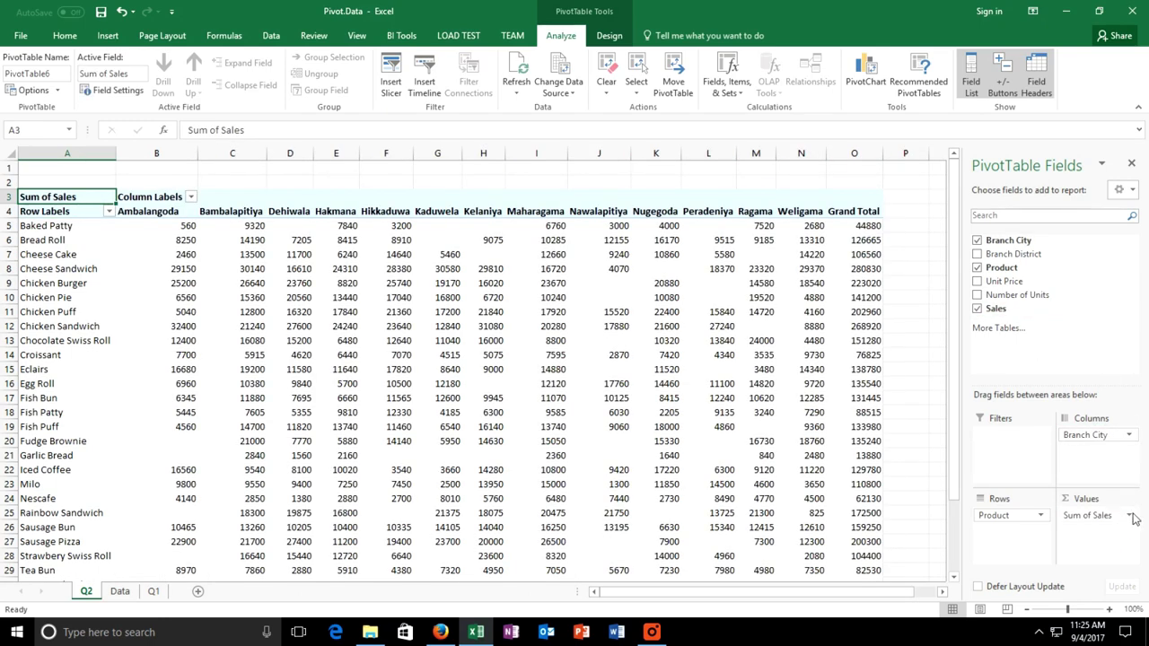
# Step: Clear the Sum of Sales name and format values as Rs. Tamil (Sri Lanka) currency, two decimals
pyautogui.click(1133, 518)
pyautogui.click(1042, 498)
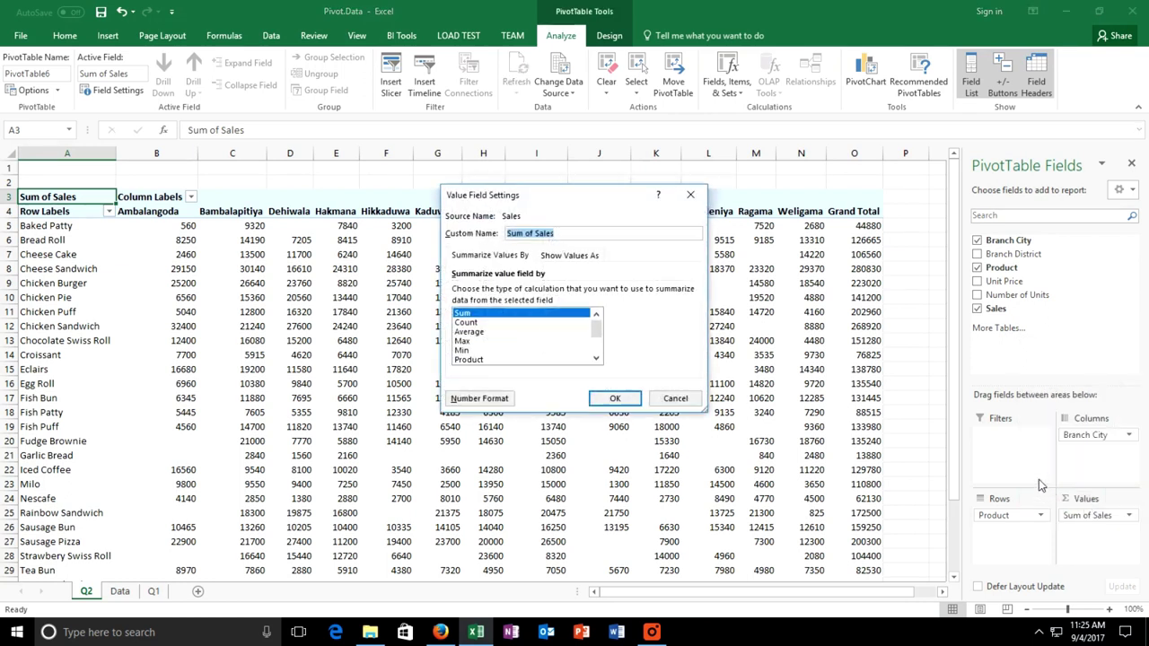
pyautogui.press('BackSpace')
pyautogui.click(476, 398)
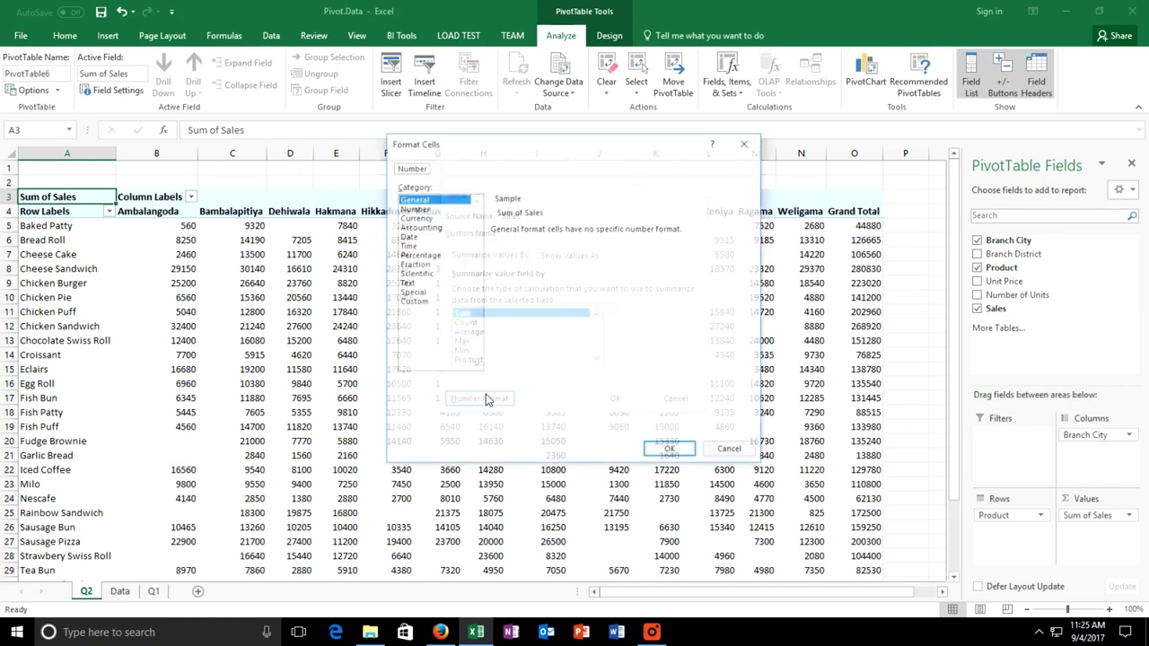
pyautogui.click(421, 218)
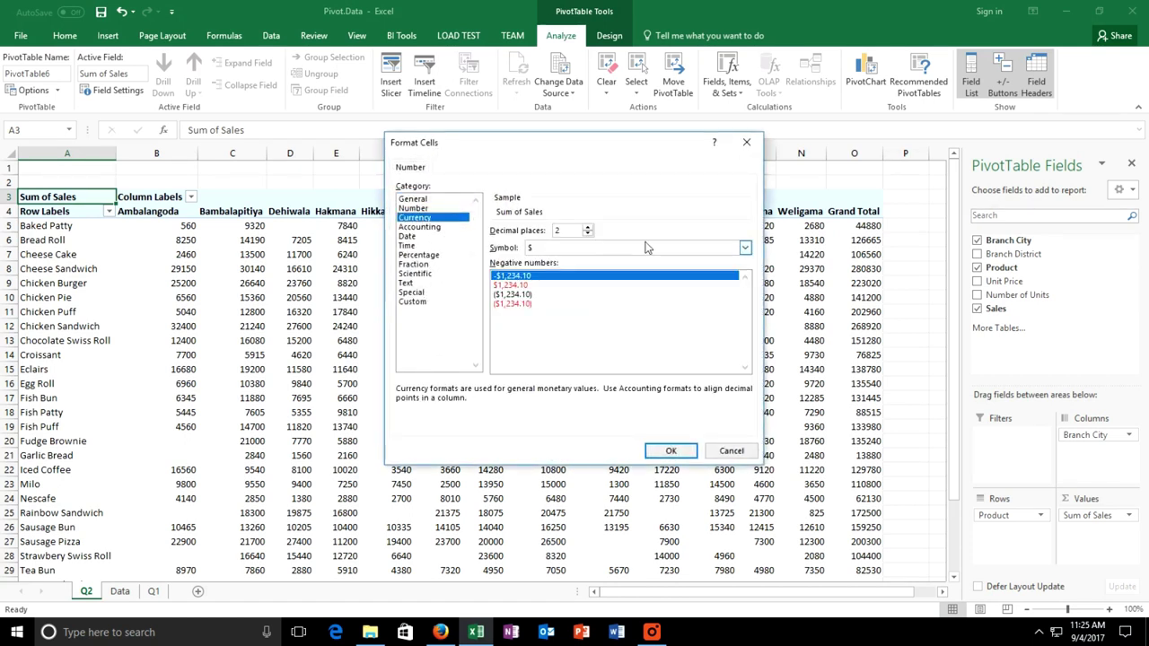
pyautogui.click(745, 248)
pyautogui.moveTo(745, 274); pyautogui.dragTo(746, 339)
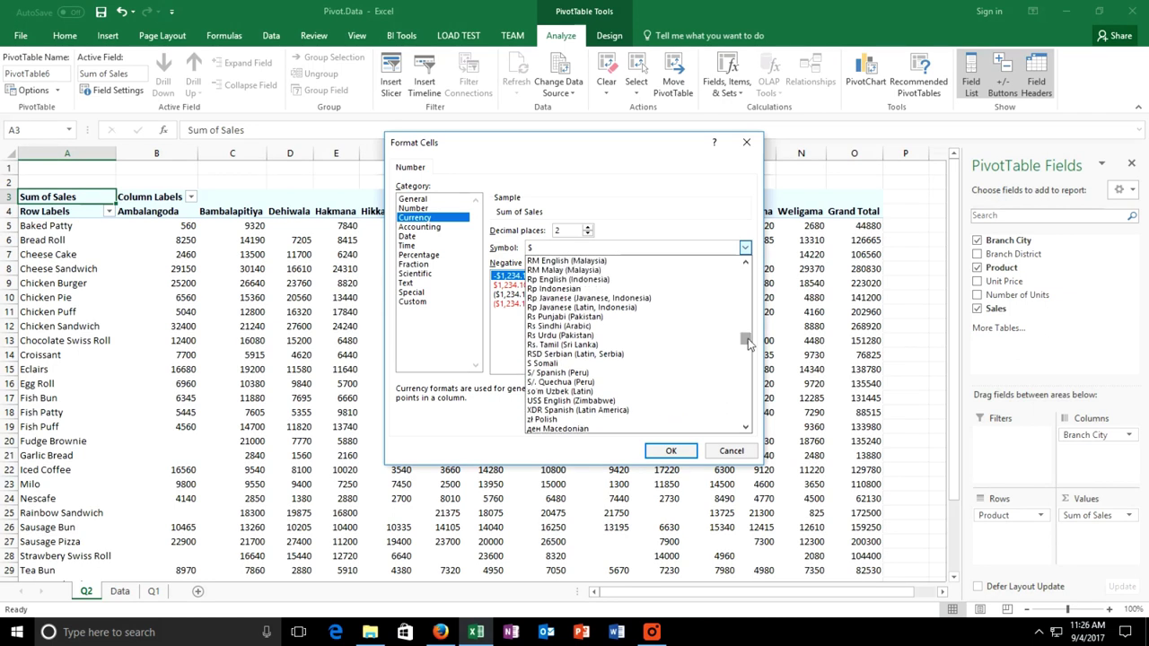
pyautogui.click(617, 345)
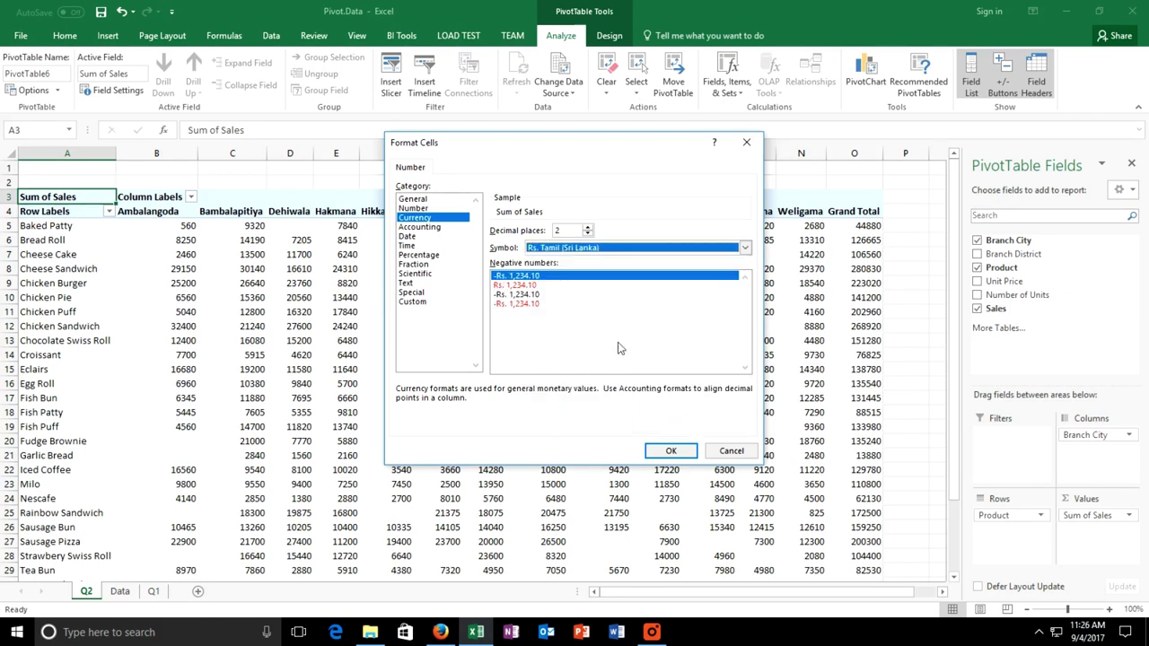
pyautogui.click(668, 451)
pyautogui.click(614, 401)
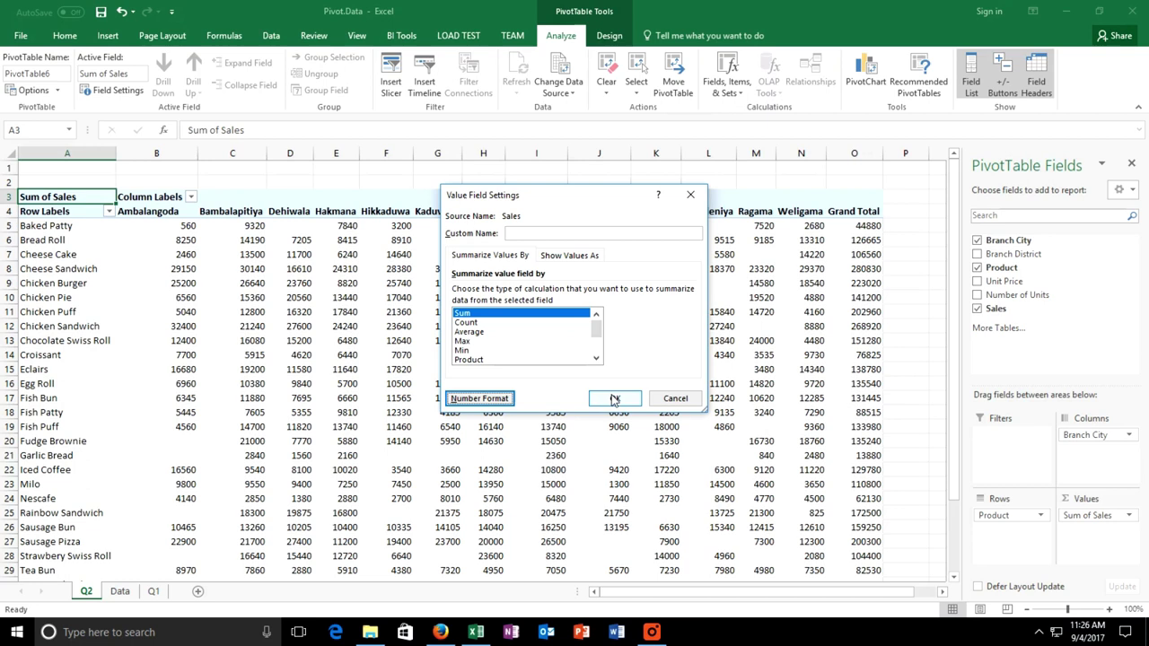
pyautogui.click(615, 400)
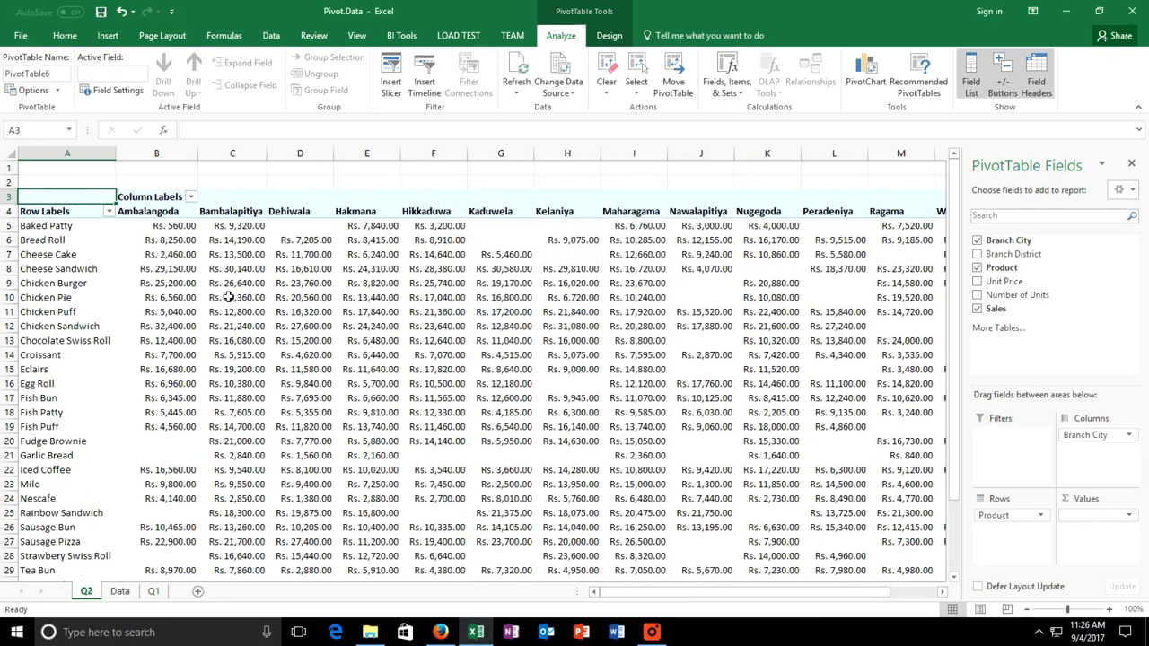
# Step: Retitle Row Labels as Product and Column Labels as Branch, then open Insert Slicer
pyautogui.press('Down')
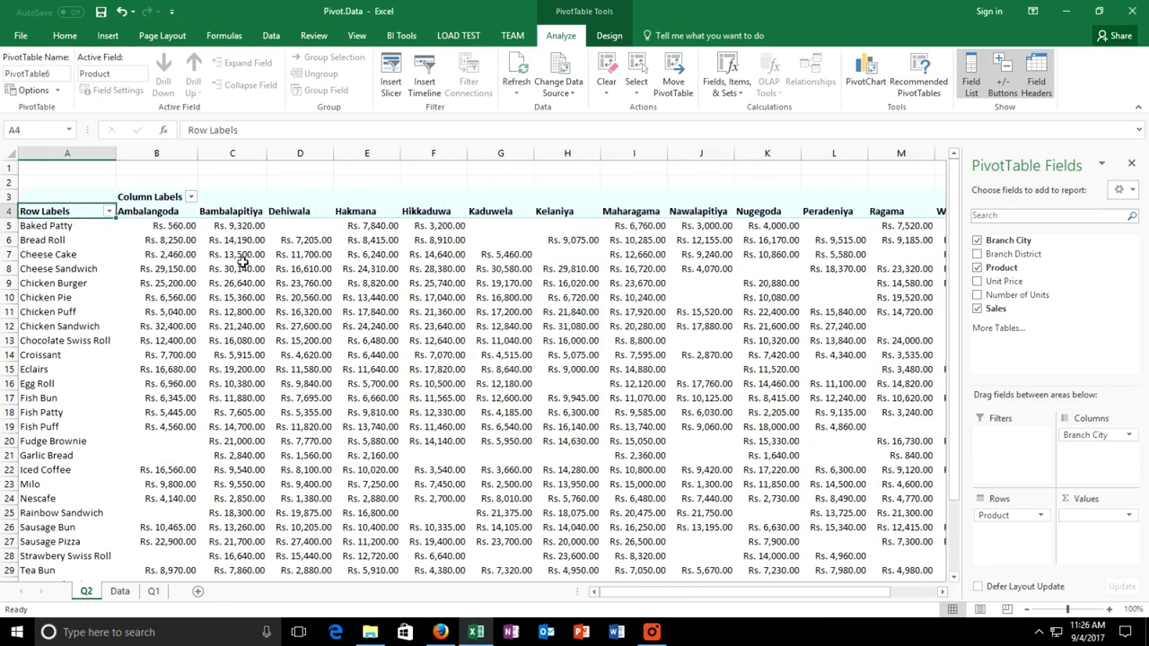
pyautogui.write('Product')
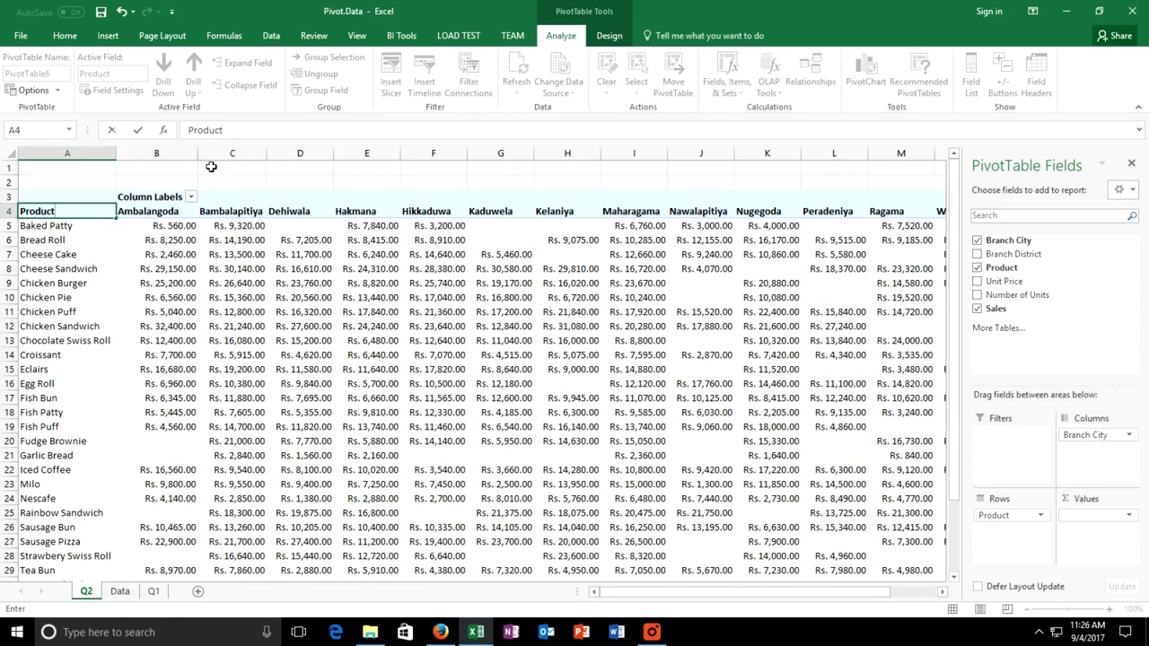
pyautogui.click(140, 202)
pyautogui.write('B')
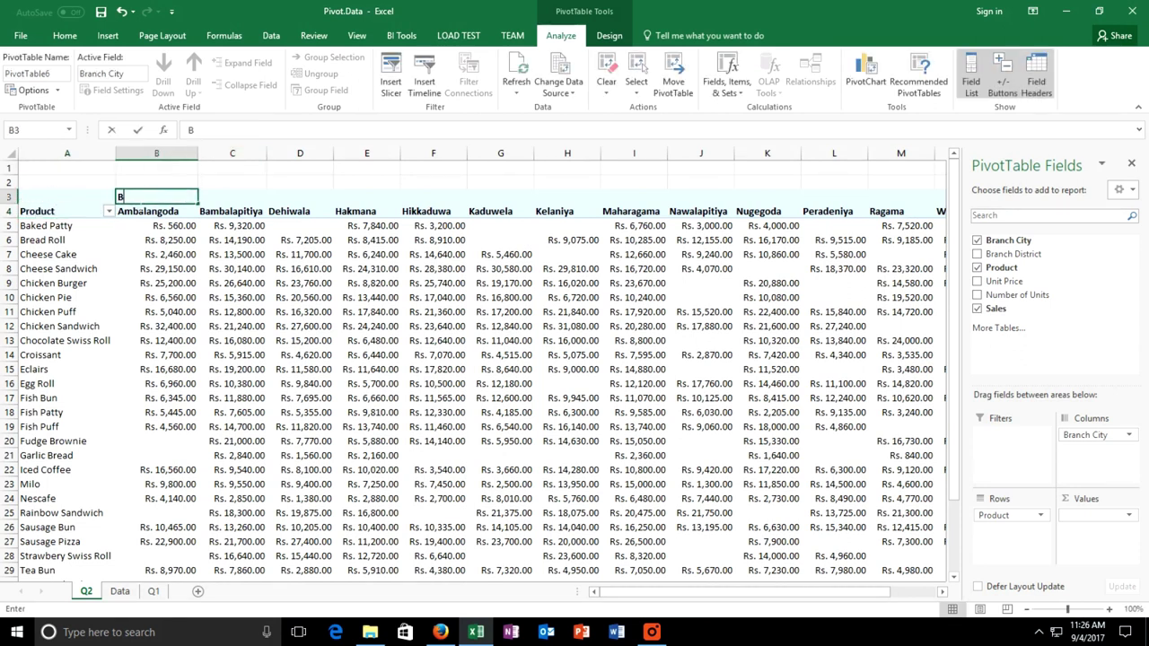
pyautogui.write('ranch')
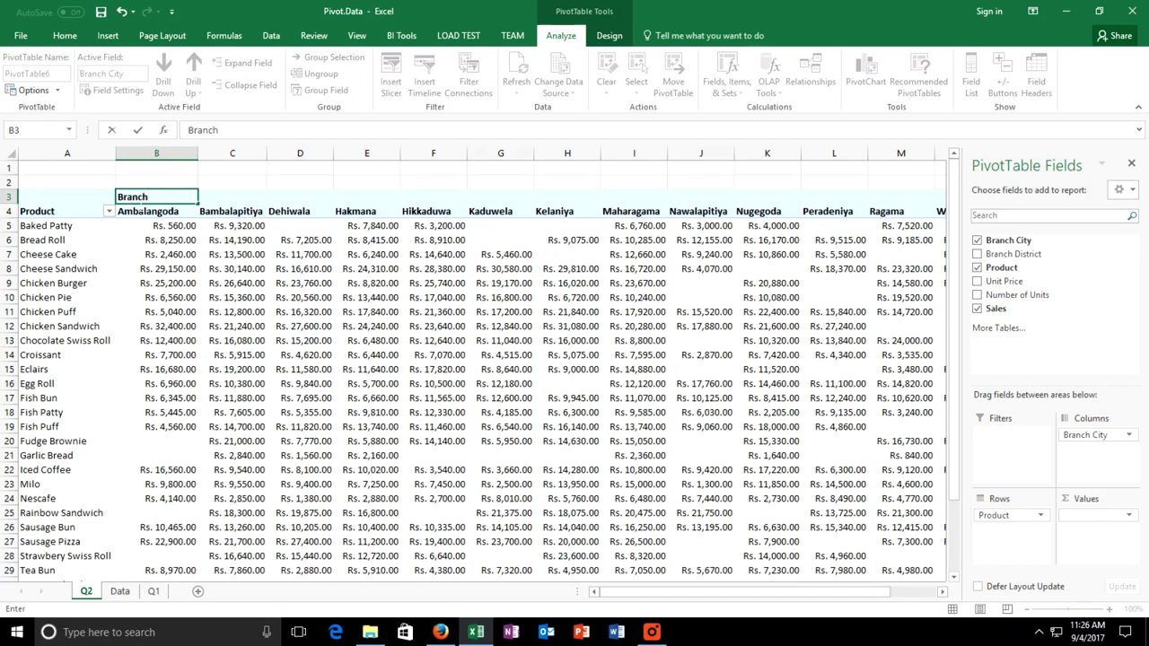
pyautogui.press('Return')
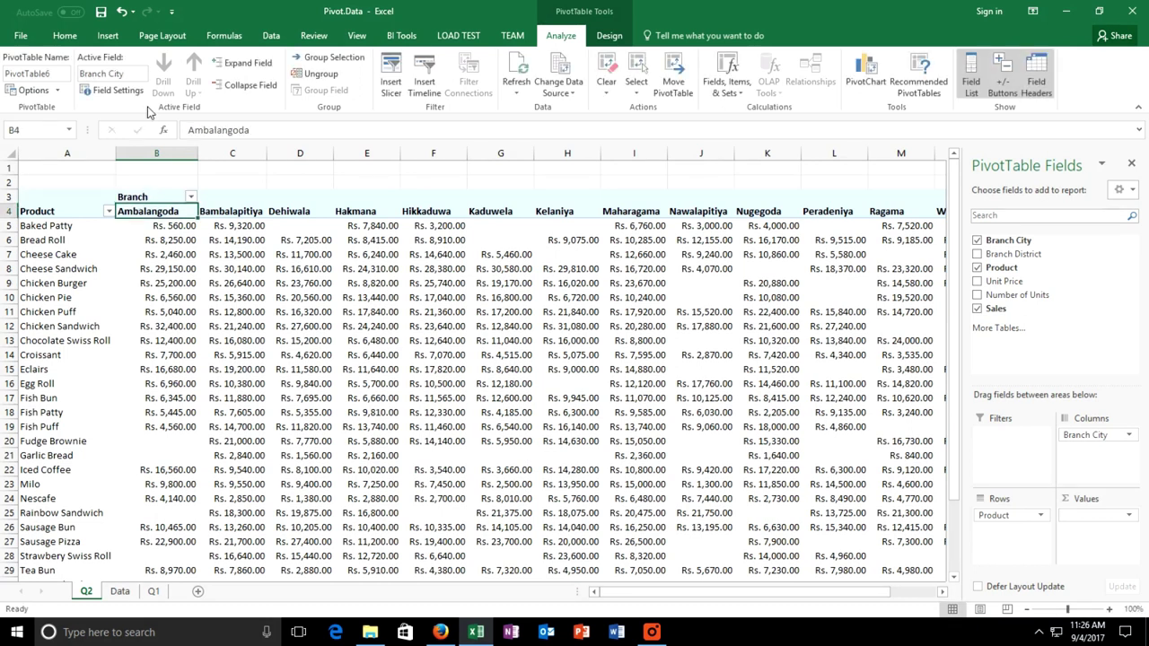
pyautogui.click(391, 72)
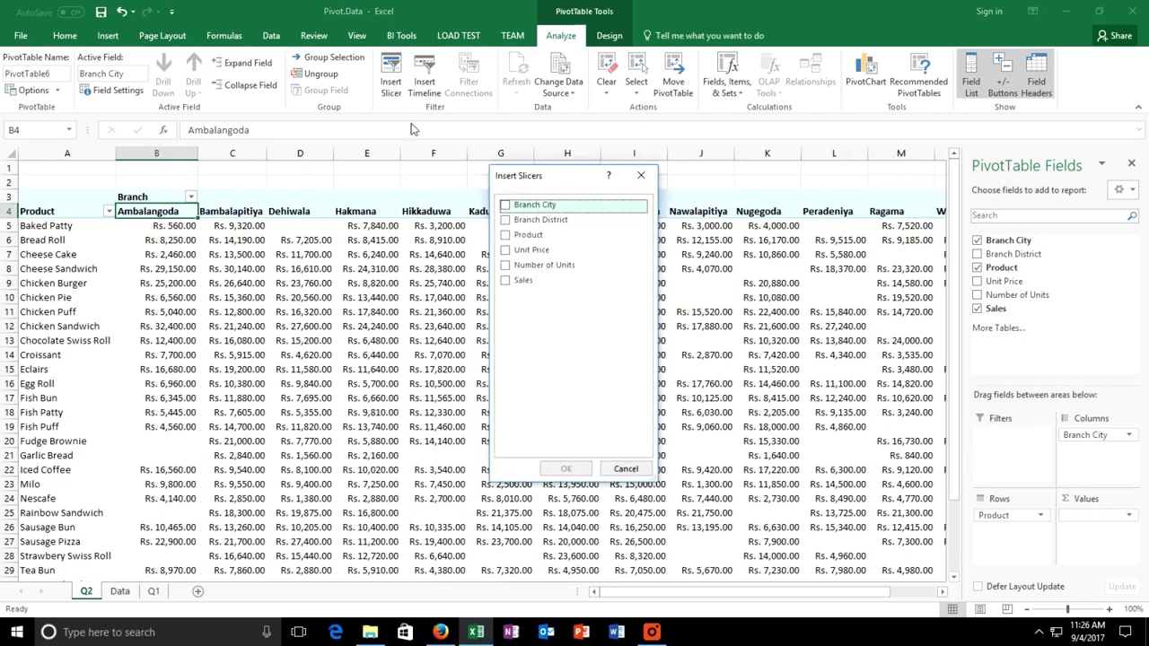
# Step: Add a Branch District slicer filtered to Gampaha at the top, and move Q2 after Q1
pyautogui.click(506, 220)
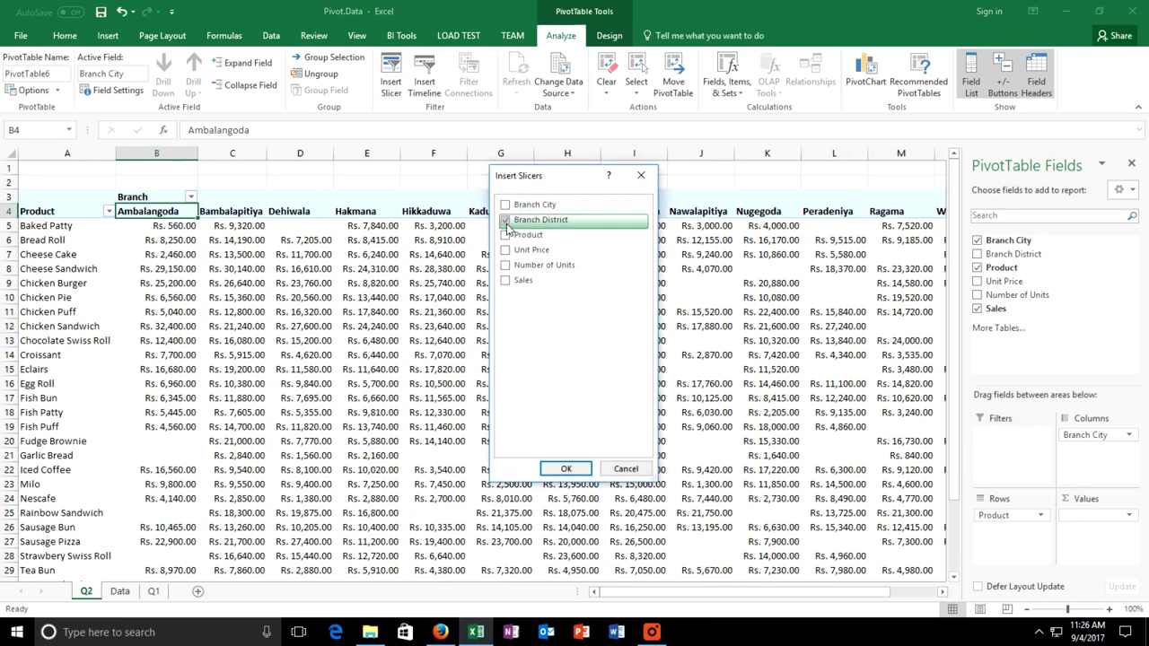
pyautogui.click(566, 468)
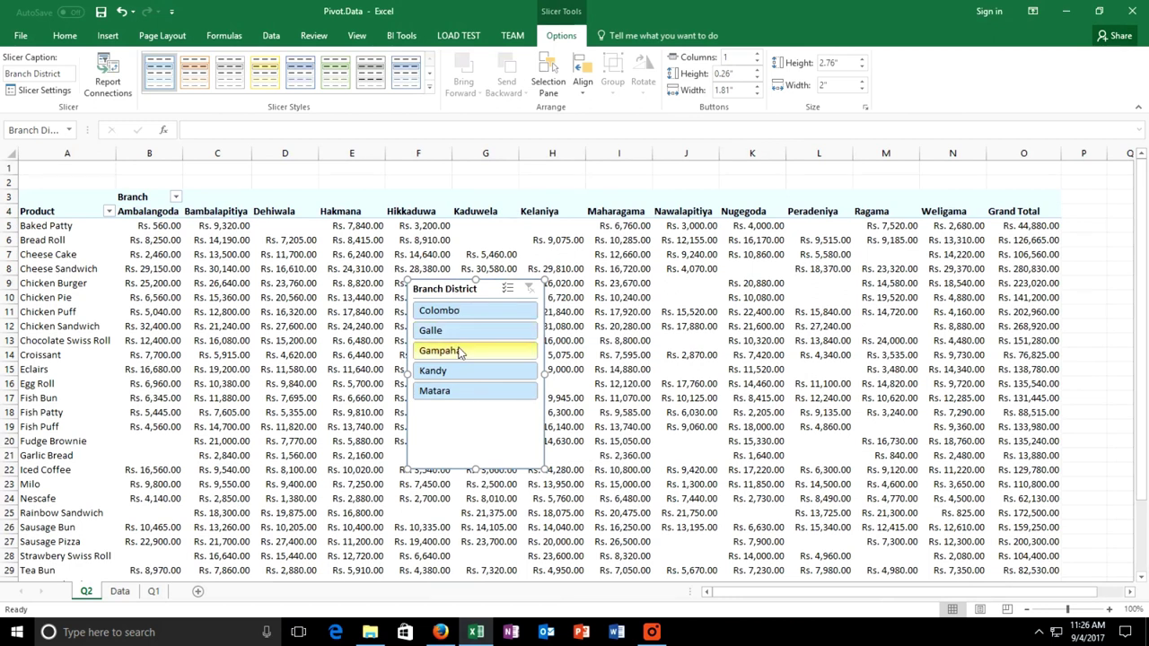
pyautogui.click(456, 348)
pyautogui.moveTo(457, 295)
pyautogui.mouseDown()
pyautogui.moveTo(426, 256)
pyautogui.moveTo(435, 207)
pyautogui.mouseUp()
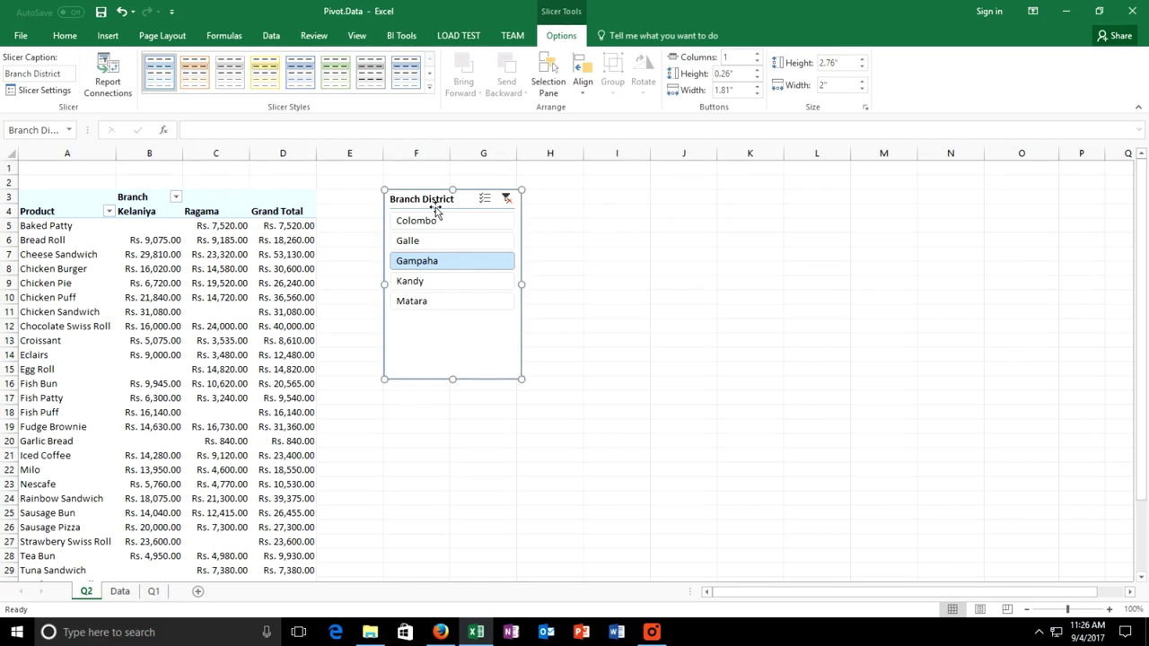
pyautogui.moveTo(87, 592); pyautogui.dragTo(177, 595)
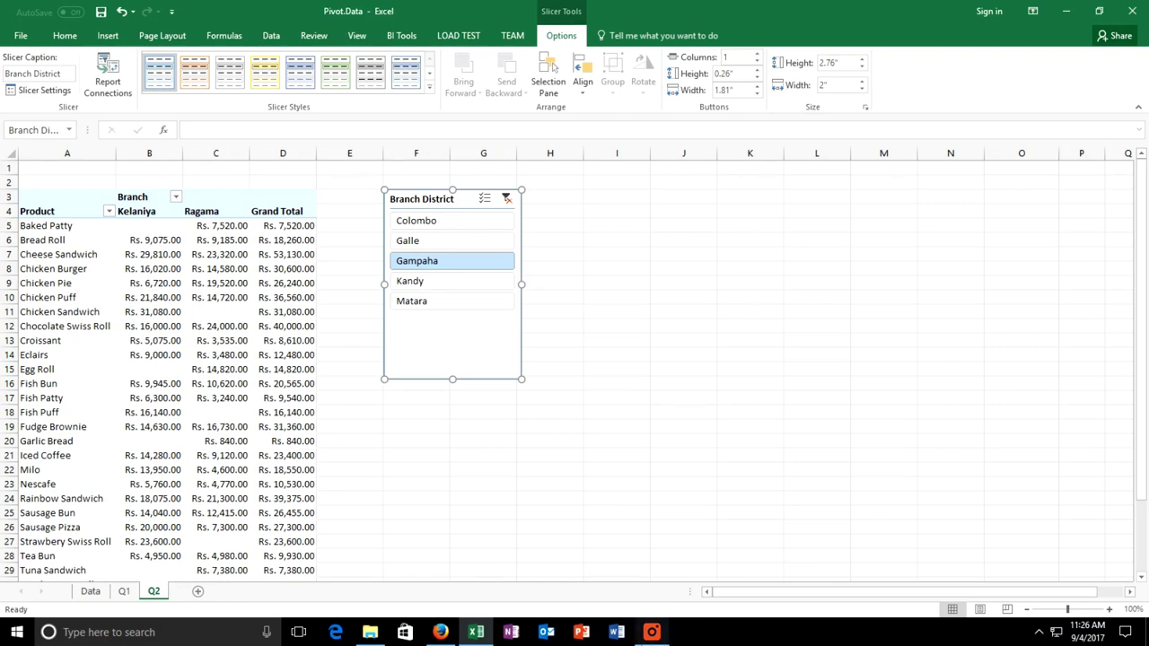
pyautogui.click(652, 632)
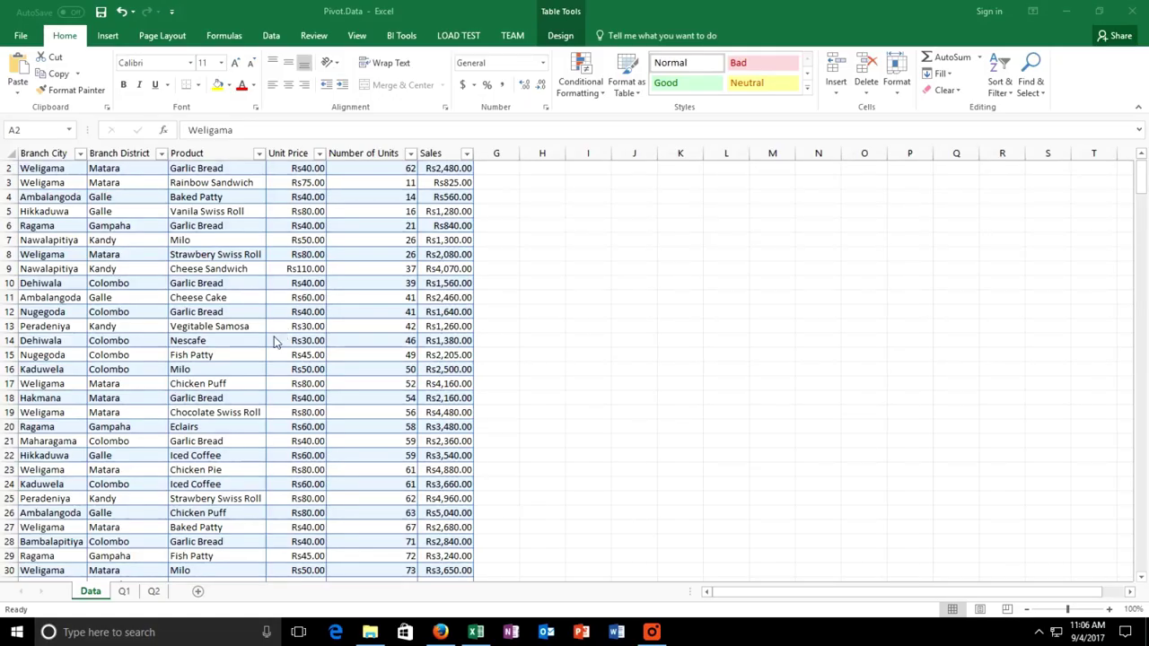
# Step: Create a Table1 pivot on new sheet Q3 after Q2, summing Sales by Branch City
pyautogui.click(97, 596)
pyautogui.click(58, 186)
pyautogui.click(108, 35)
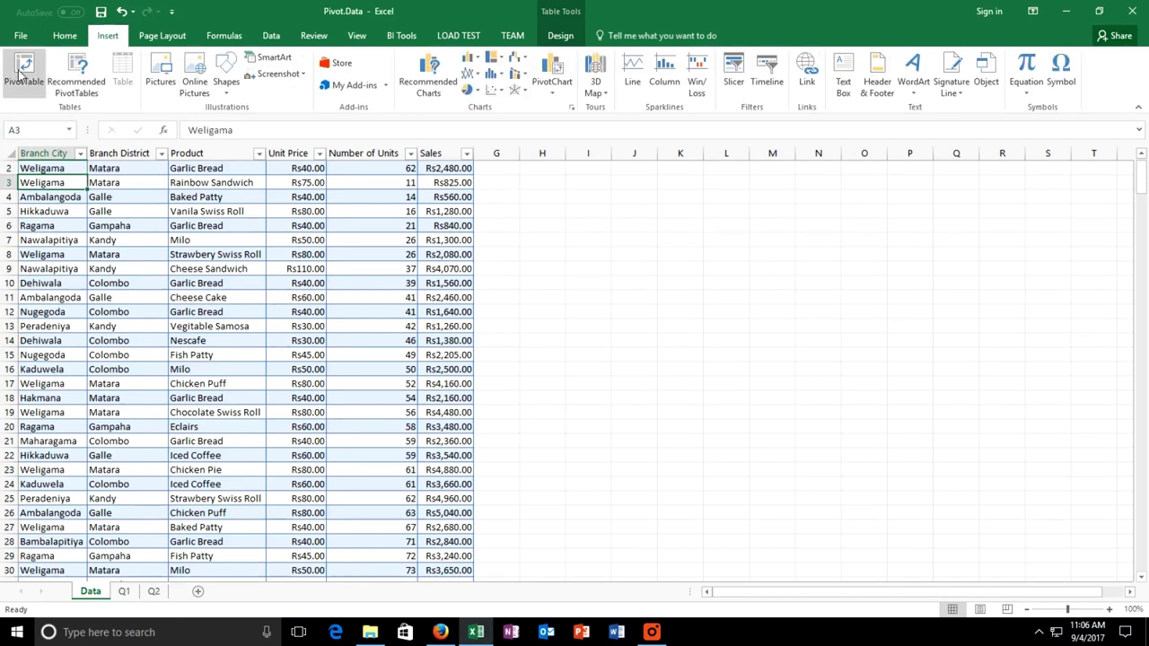
pyautogui.click(21, 81)
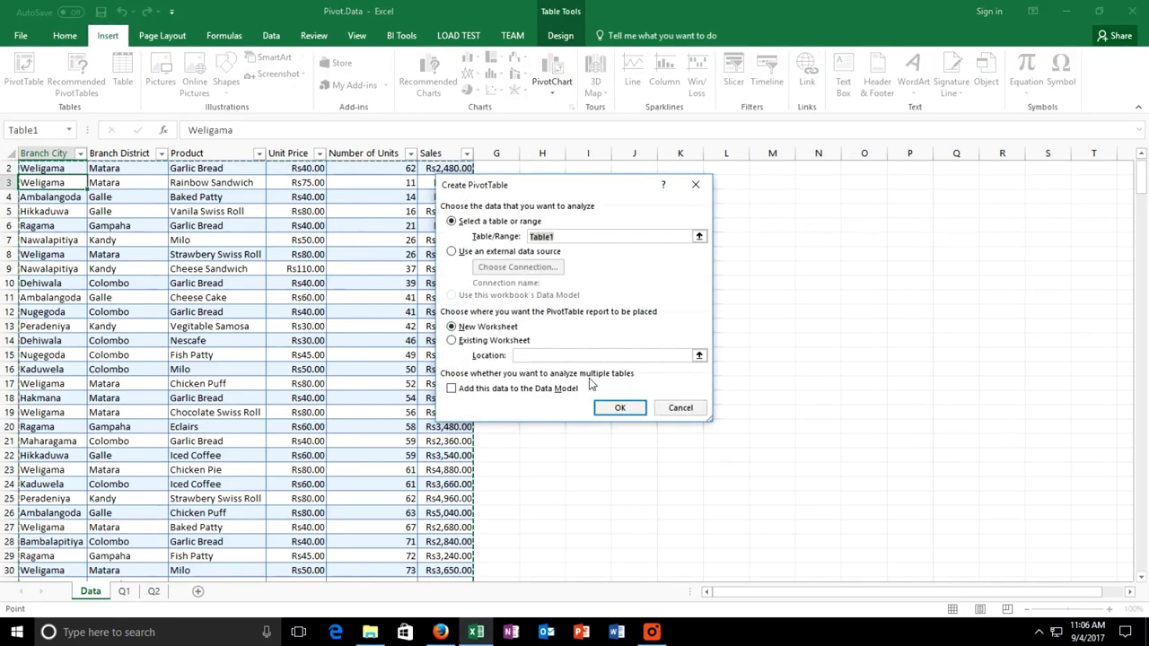
pyautogui.click(626, 412)
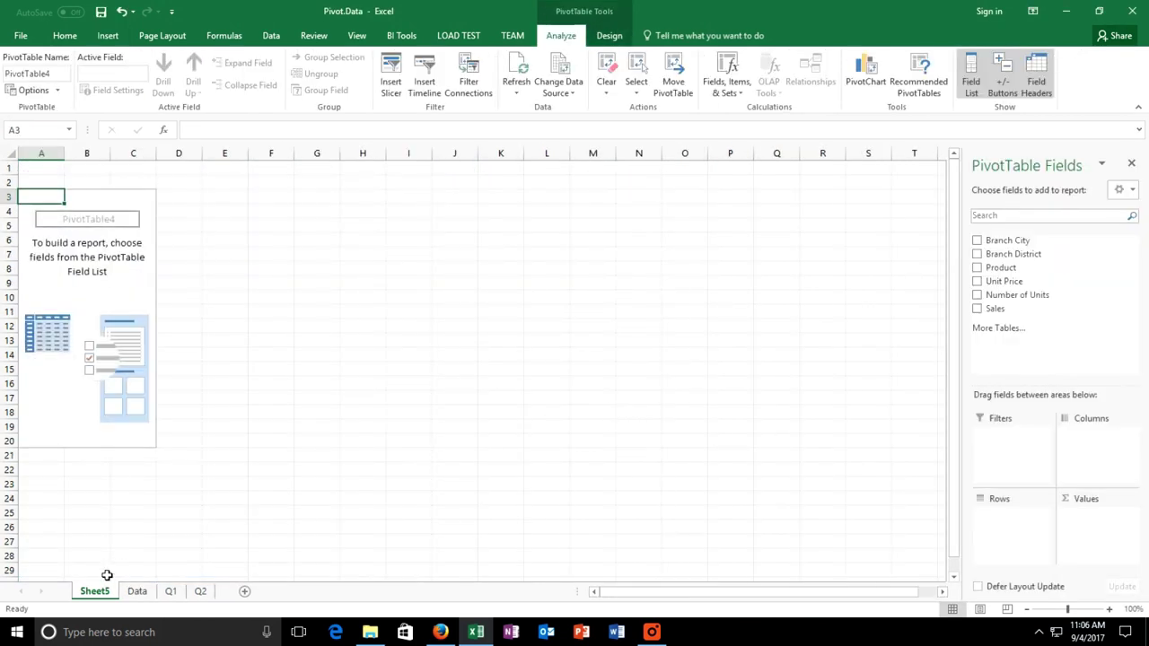
pyautogui.write('Q3')
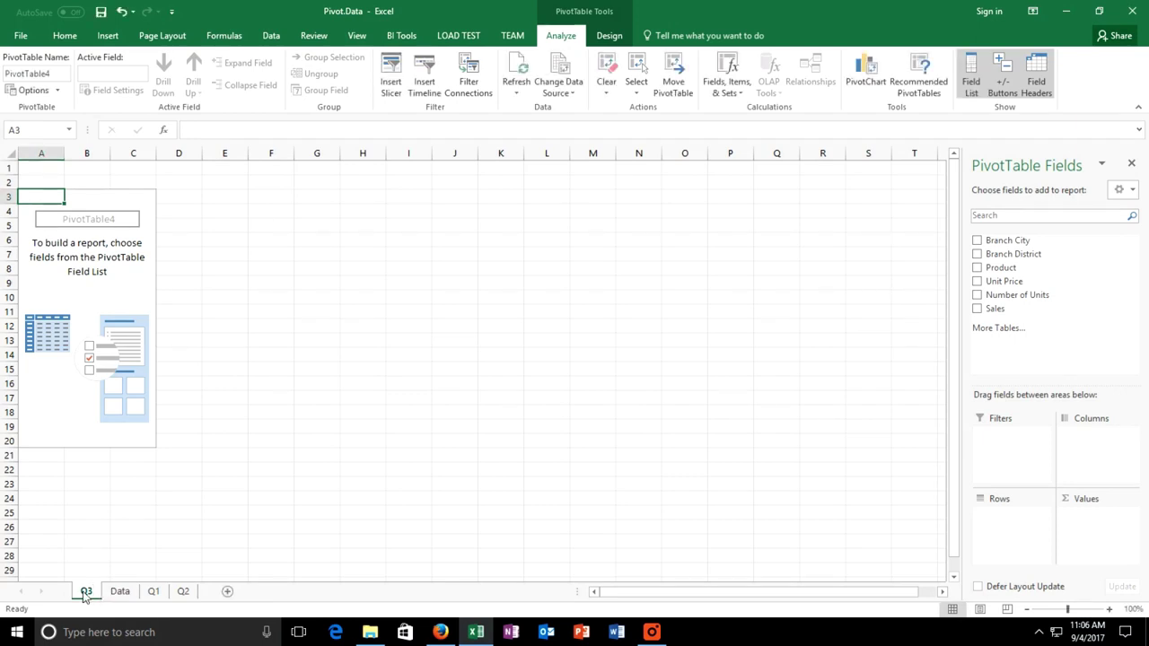
pyautogui.moveTo(95, 593); pyautogui.dragTo(205, 603)
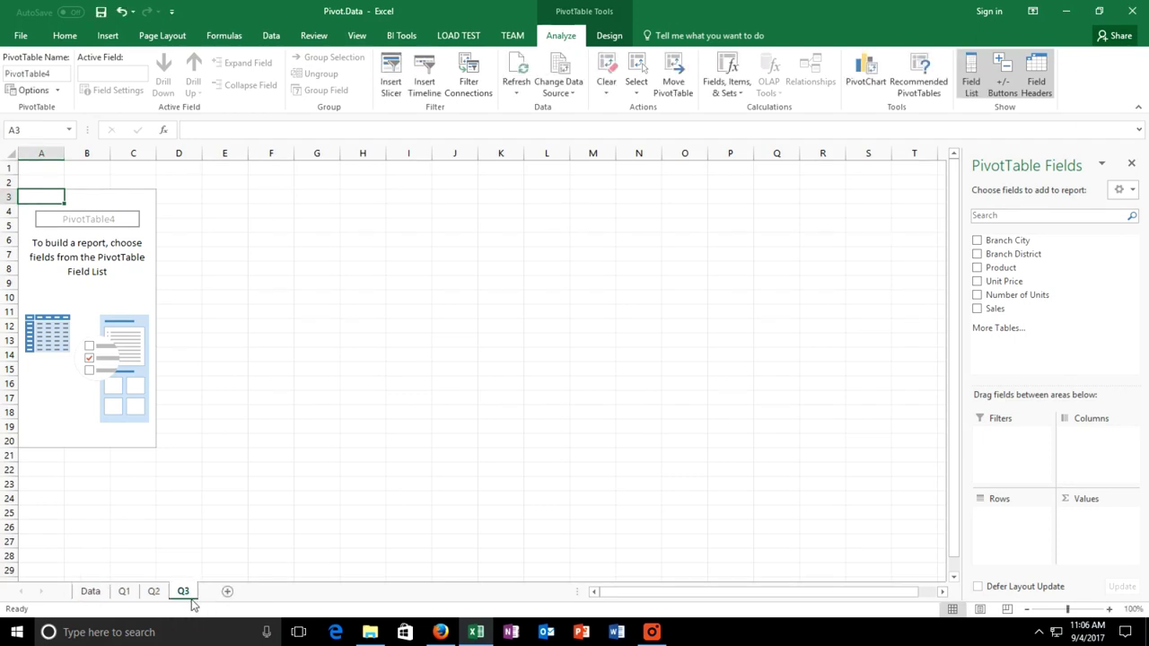
pyautogui.moveTo(1030, 249); pyautogui.dragTo(1023, 535)
pyautogui.moveTo(1004, 314); pyautogui.dragTo(1088, 520)
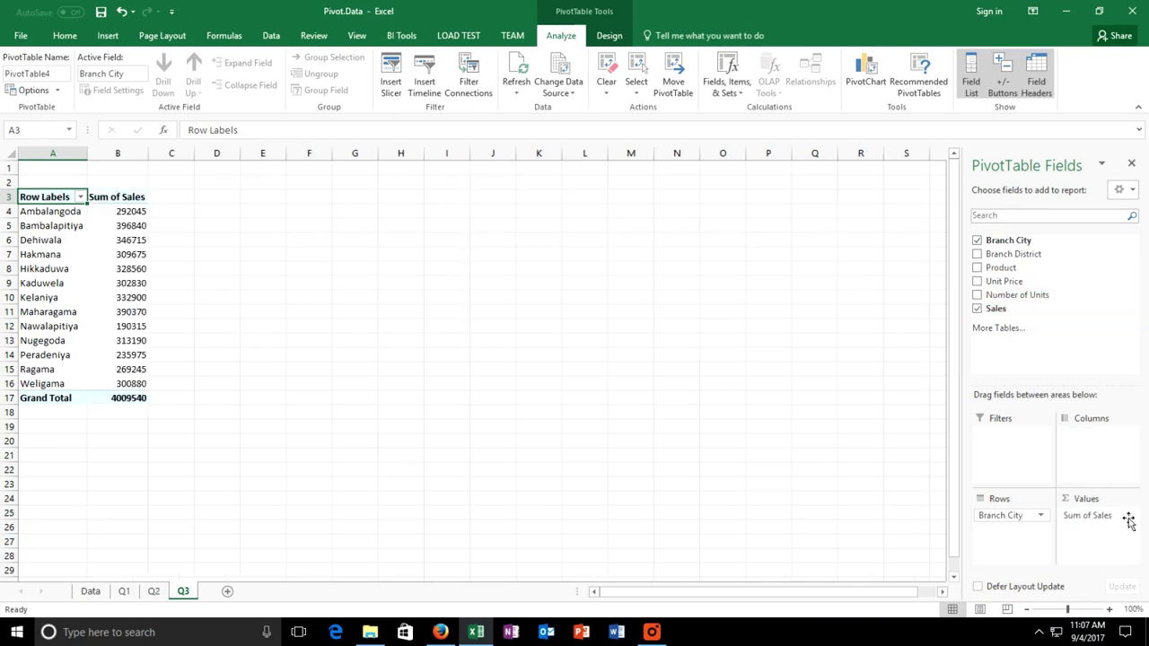
# Step: Rename the Q3 Sales value field to '% of Total Sales' and show it as % of Grand Total
pyautogui.click(1128, 516)
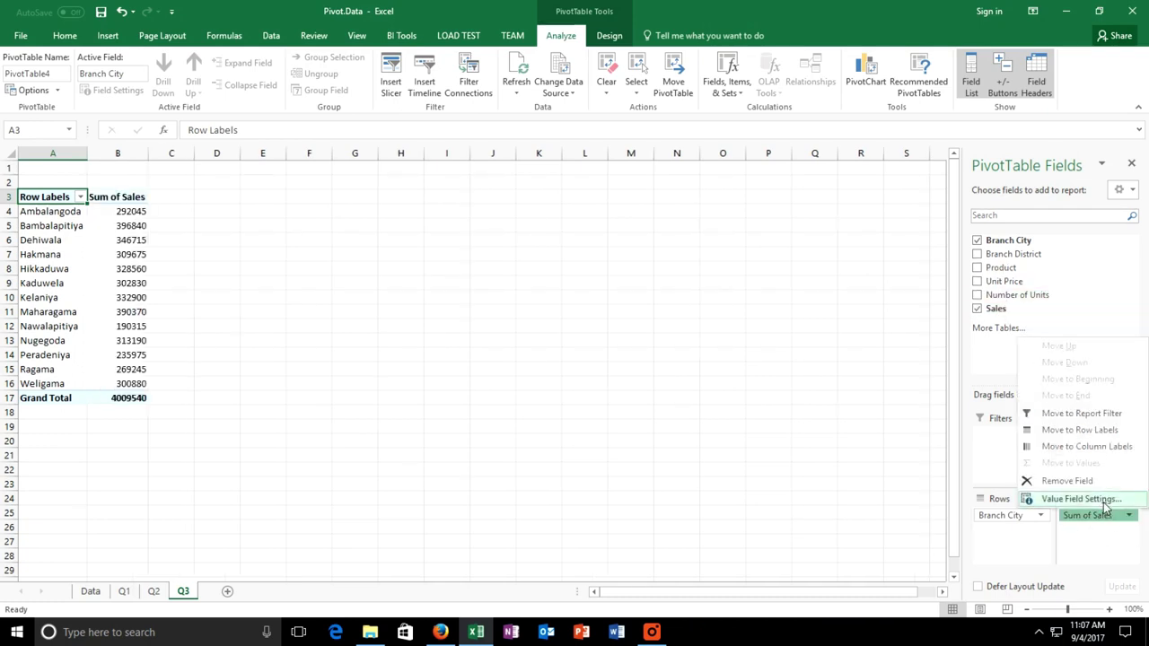
pyautogui.click(1081, 499)
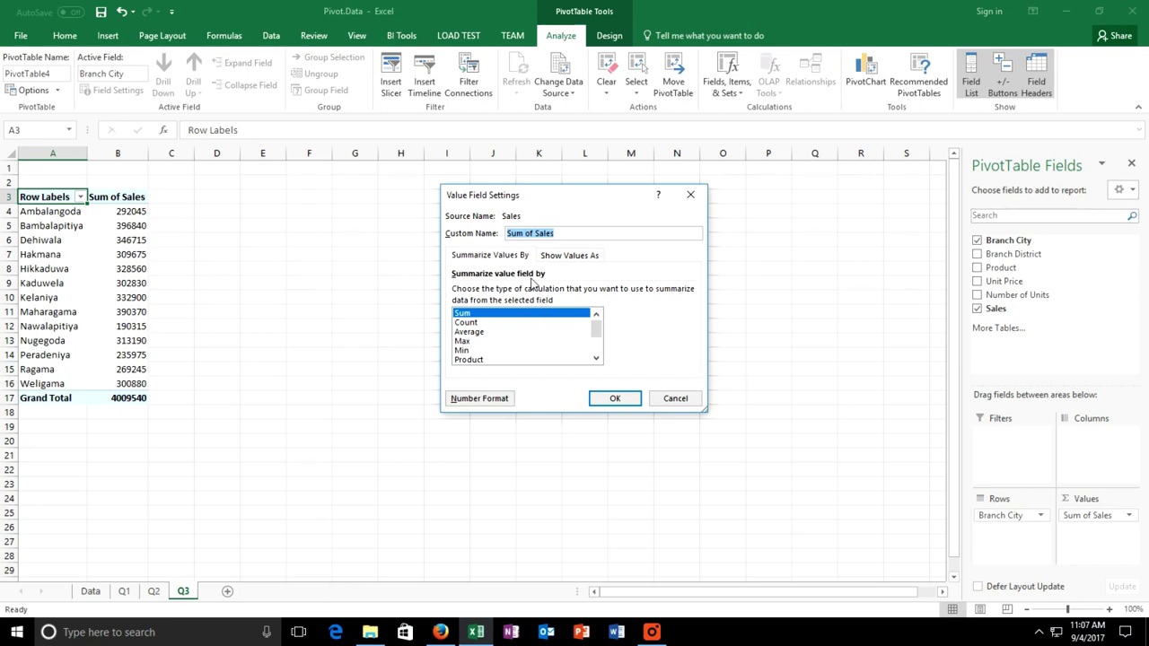
pyautogui.write('% of ')
pyautogui.write('Total')
pyautogui.click(573, 255)
pyautogui.click(542, 291)
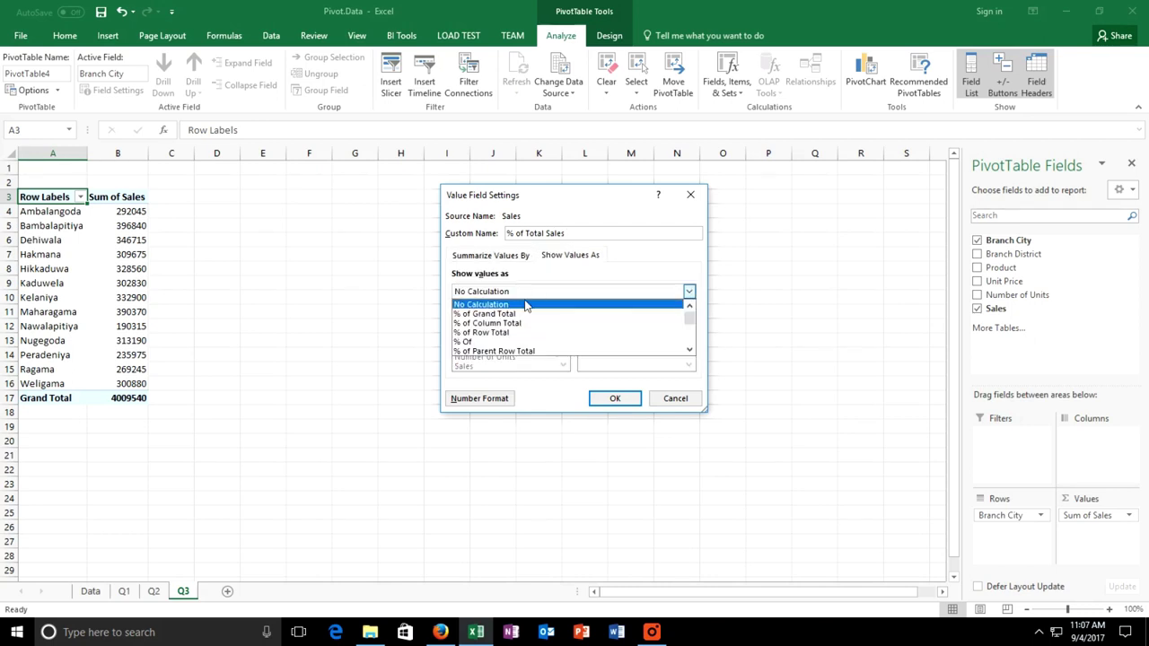
pyautogui.click(507, 311)
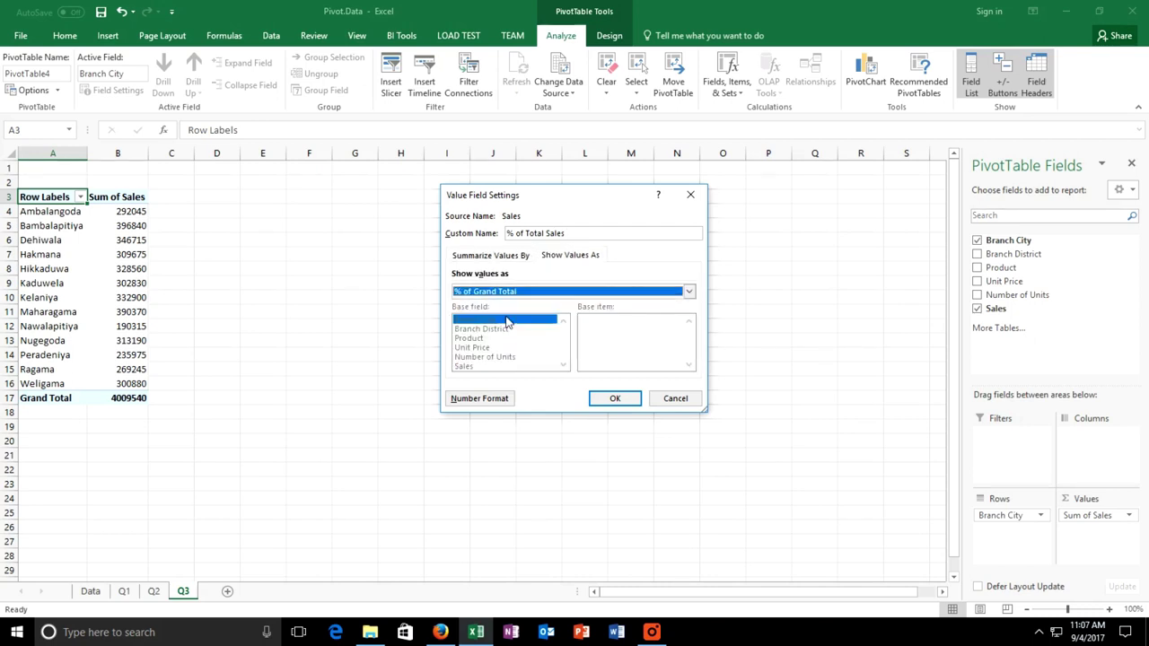
pyautogui.click(616, 398)
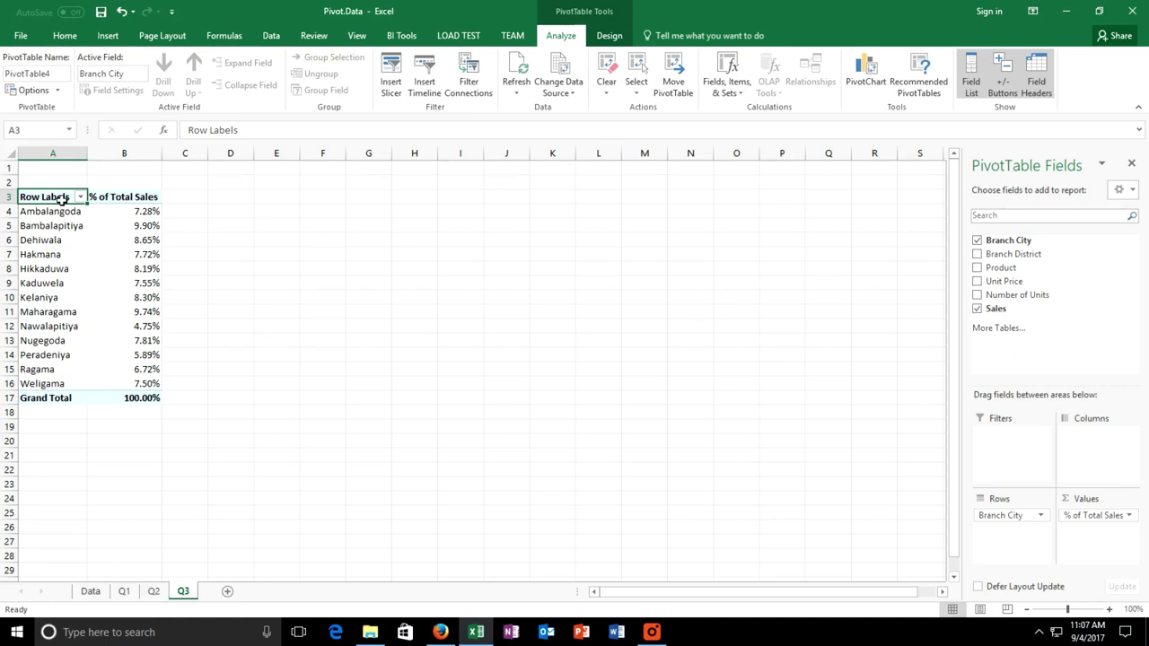
# Step: Change the Q3 pivot's row header to 'Branch' and go back to the Data sheet
pyautogui.write('Bra')
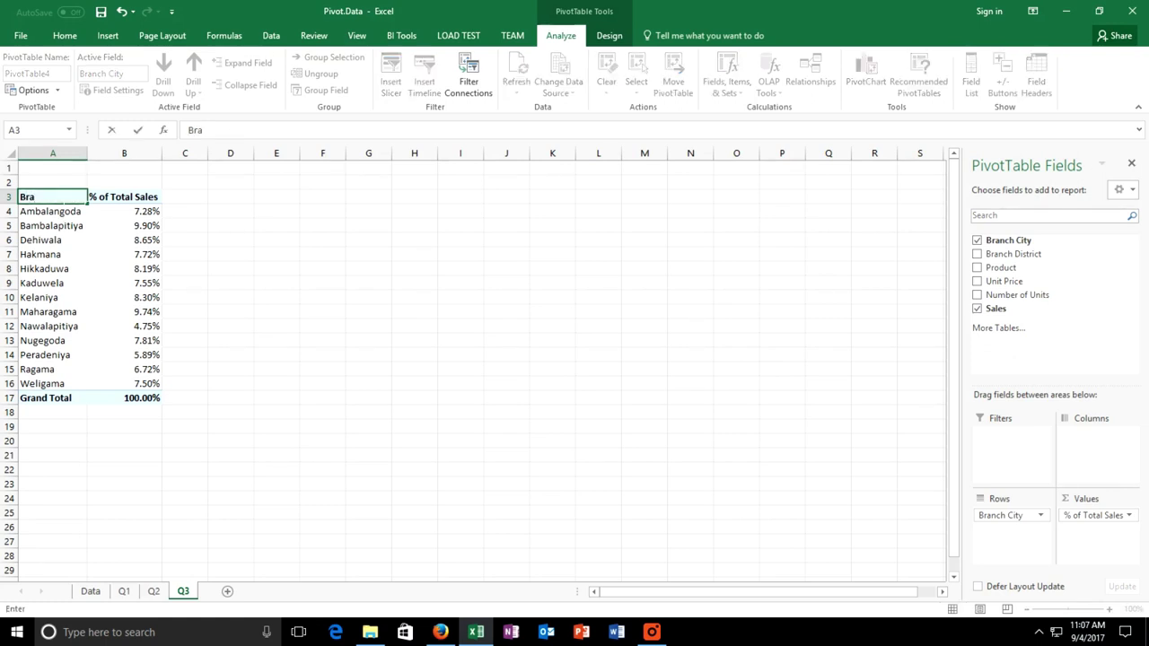
pyautogui.write('nch')
pyautogui.press('Return')
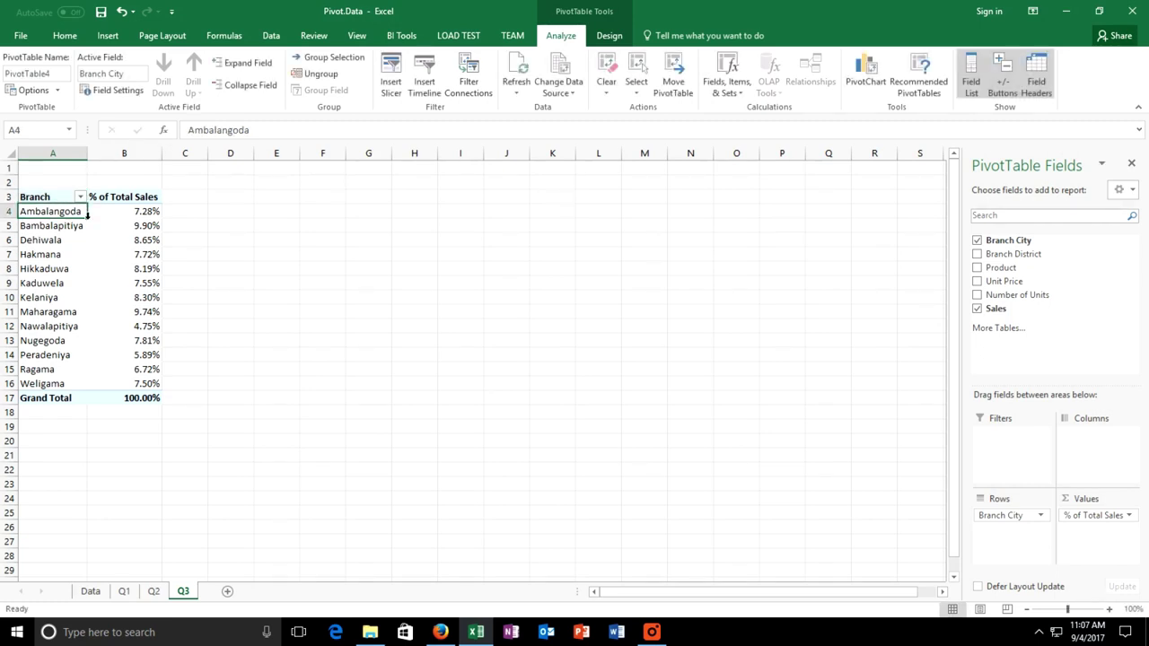
pyautogui.click(651, 632)
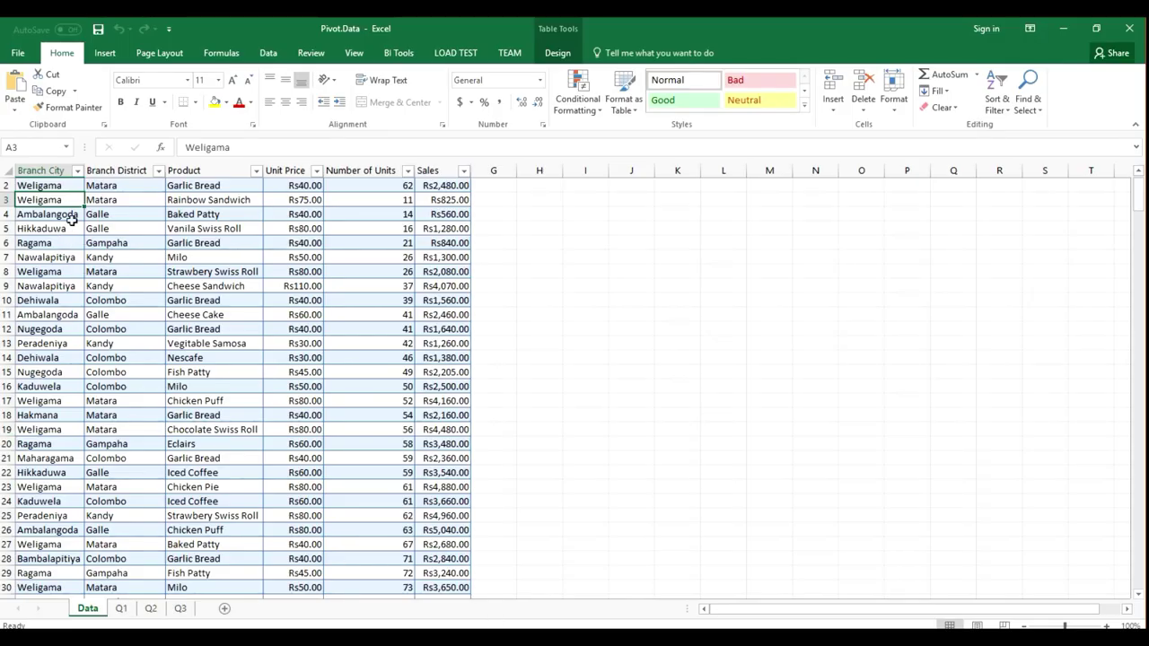
# Step: Insert a PivotChart from Table1 on a new worksheet
pyautogui.click(105, 53)
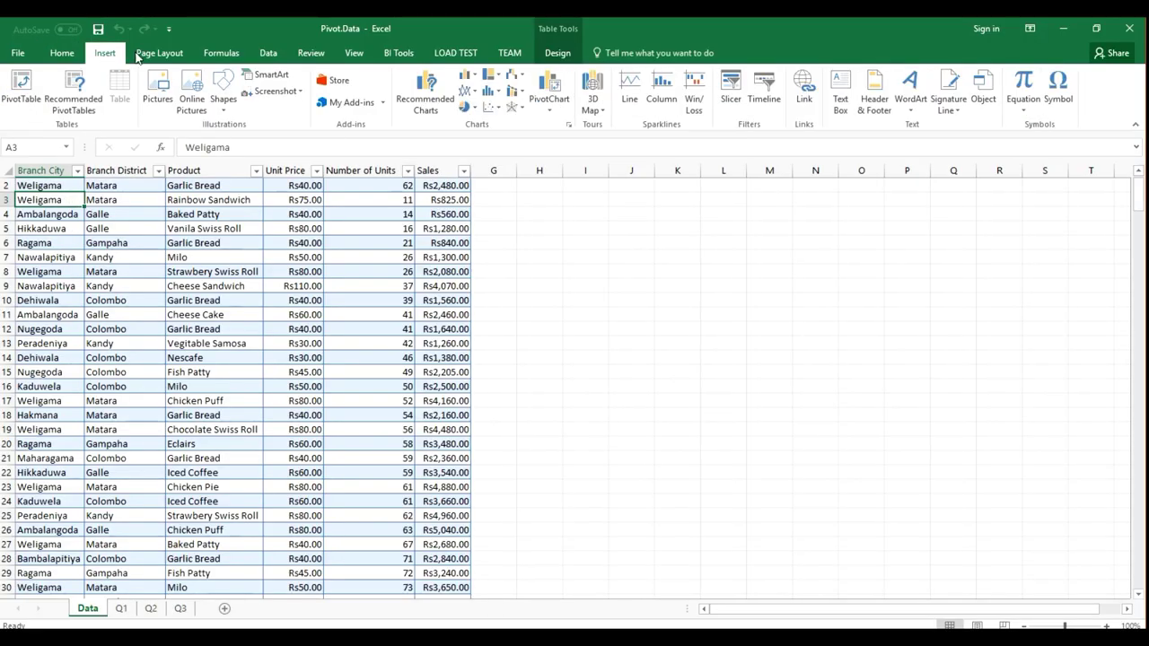
pyautogui.click(560, 108)
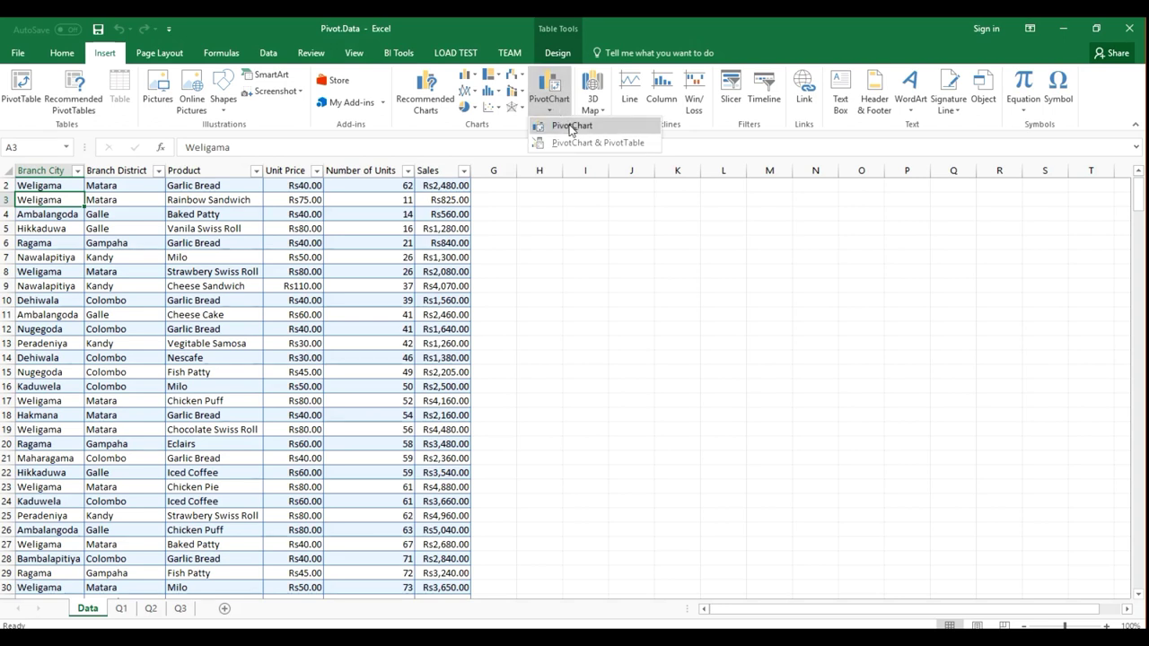
pyautogui.click(566, 121)
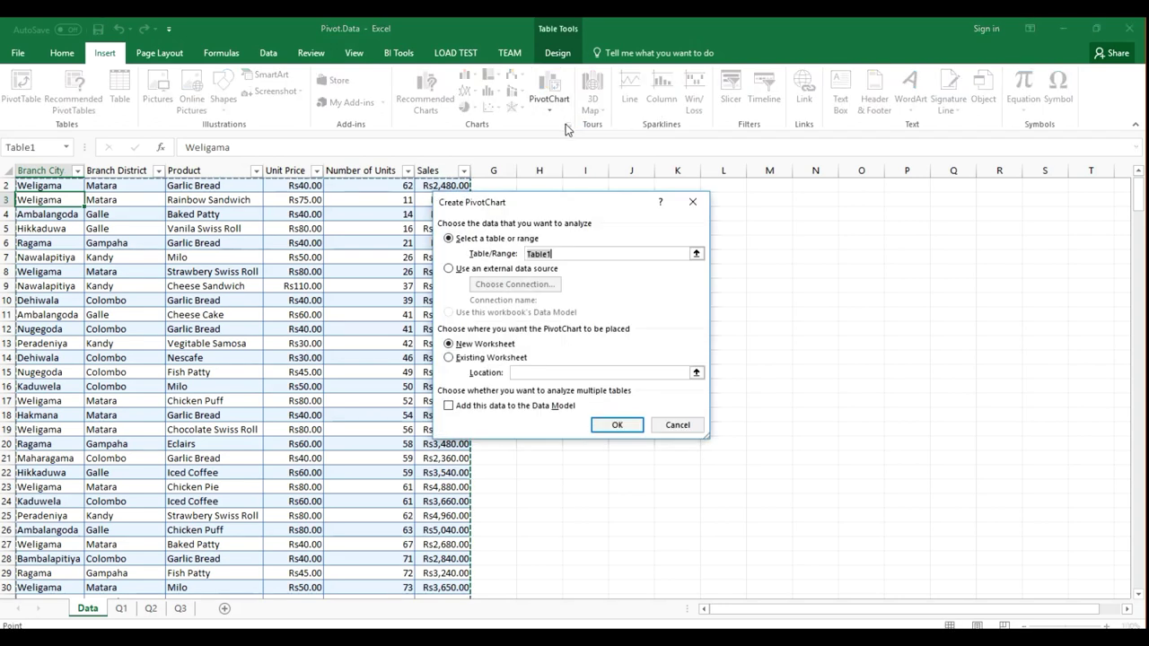
pyautogui.click(616, 426)
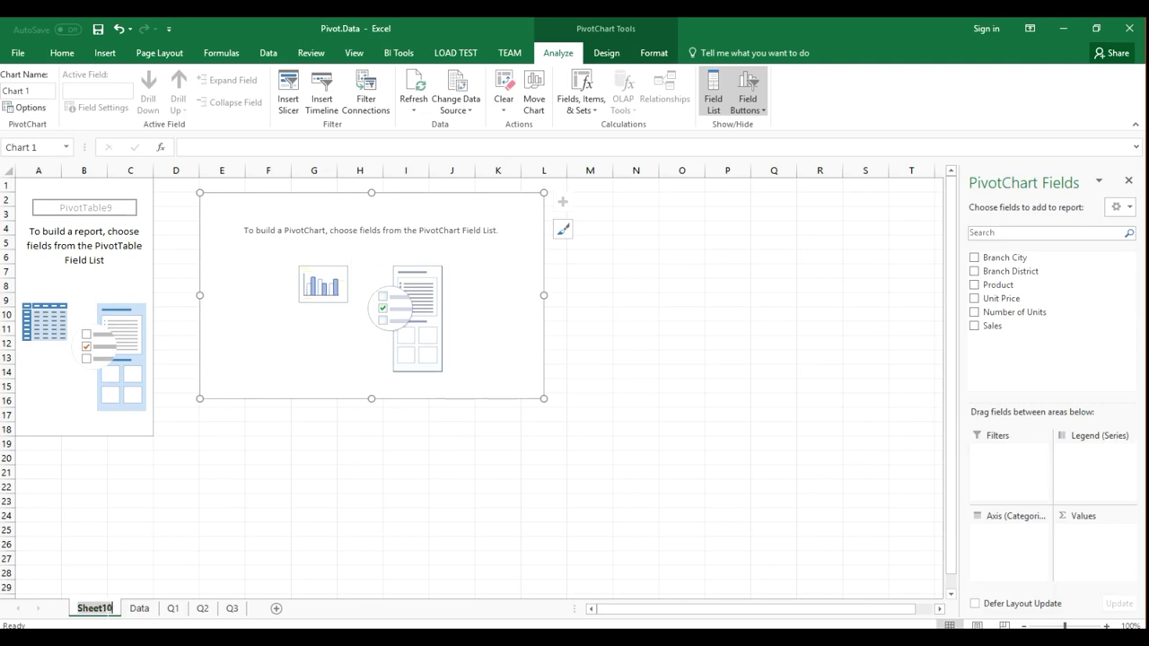
# Step: Name the new sheet Q4, move it after Q3, and add Sales as the chart values
pyautogui.write('Q4')
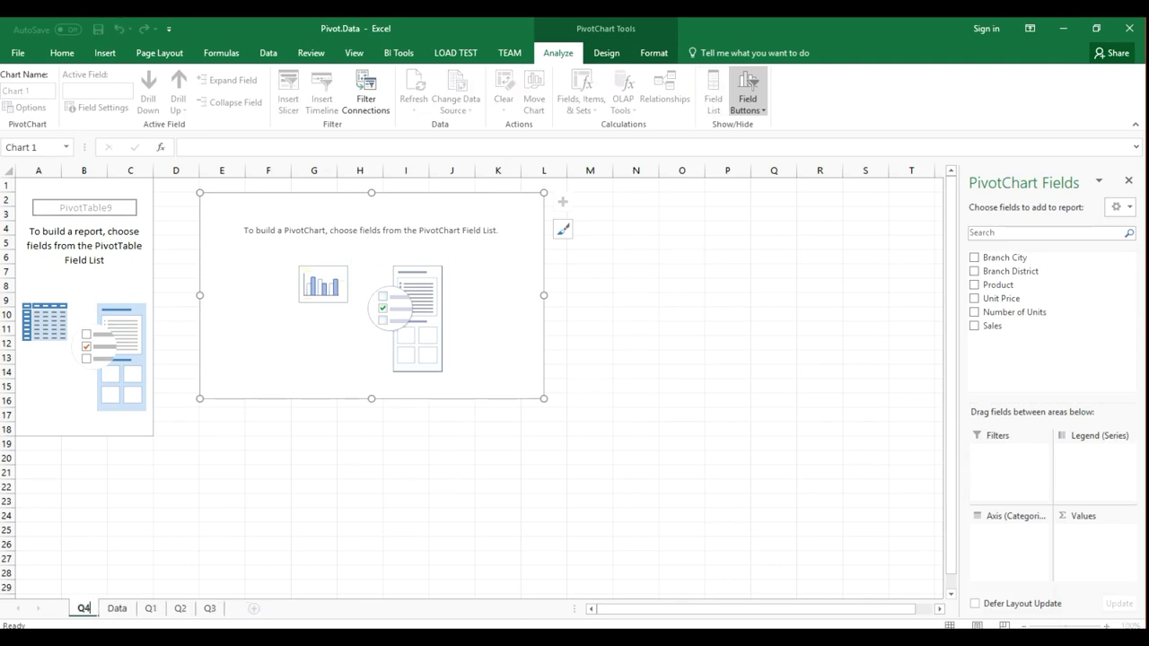
pyautogui.press('Return')
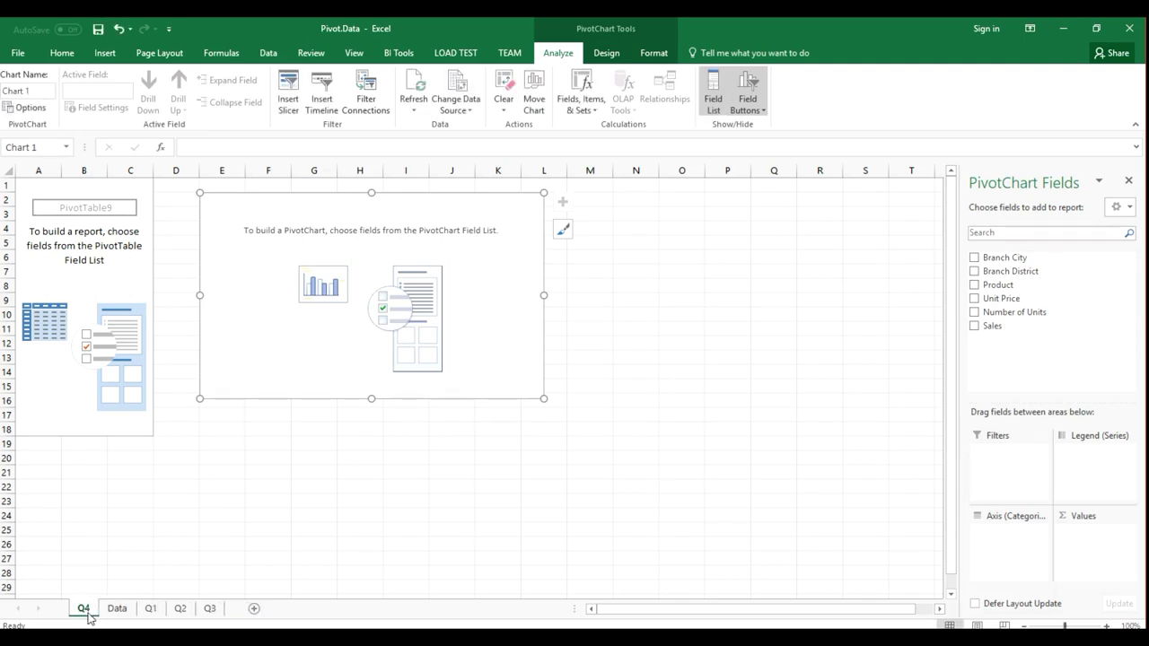
pyautogui.moveTo(87, 601); pyautogui.dragTo(230, 613)
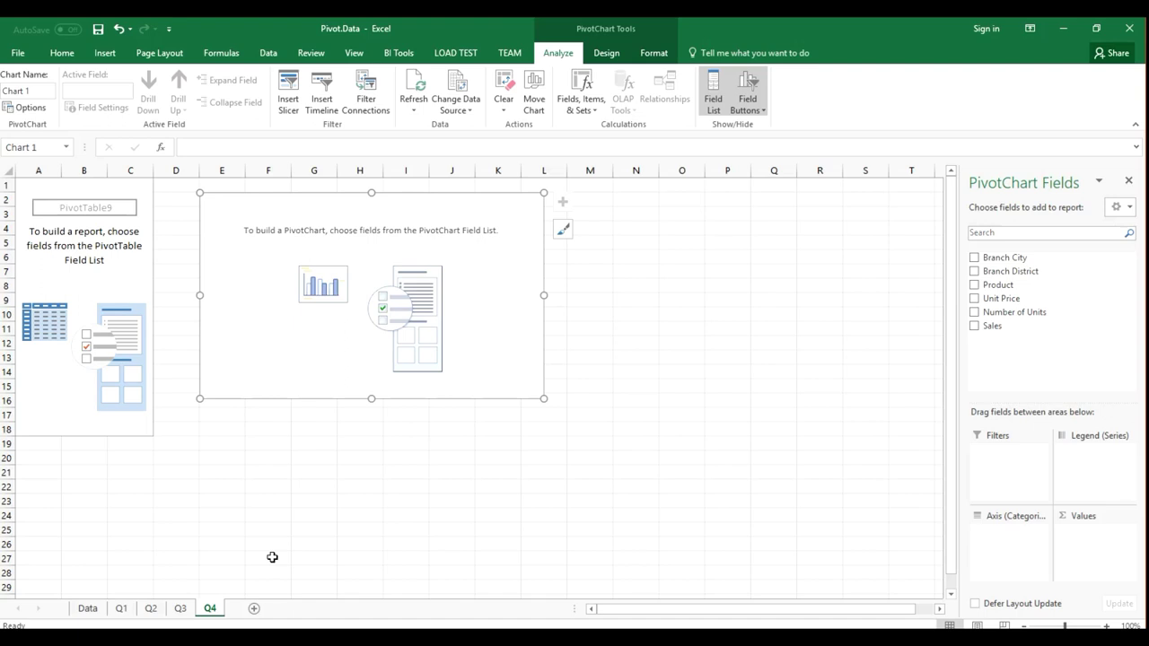
pyautogui.moveTo(1001, 328)
pyautogui.mouseDown()
pyautogui.moveTo(1073, 534)
pyautogui.moveTo(1086, 541)
pyautogui.mouseUp()
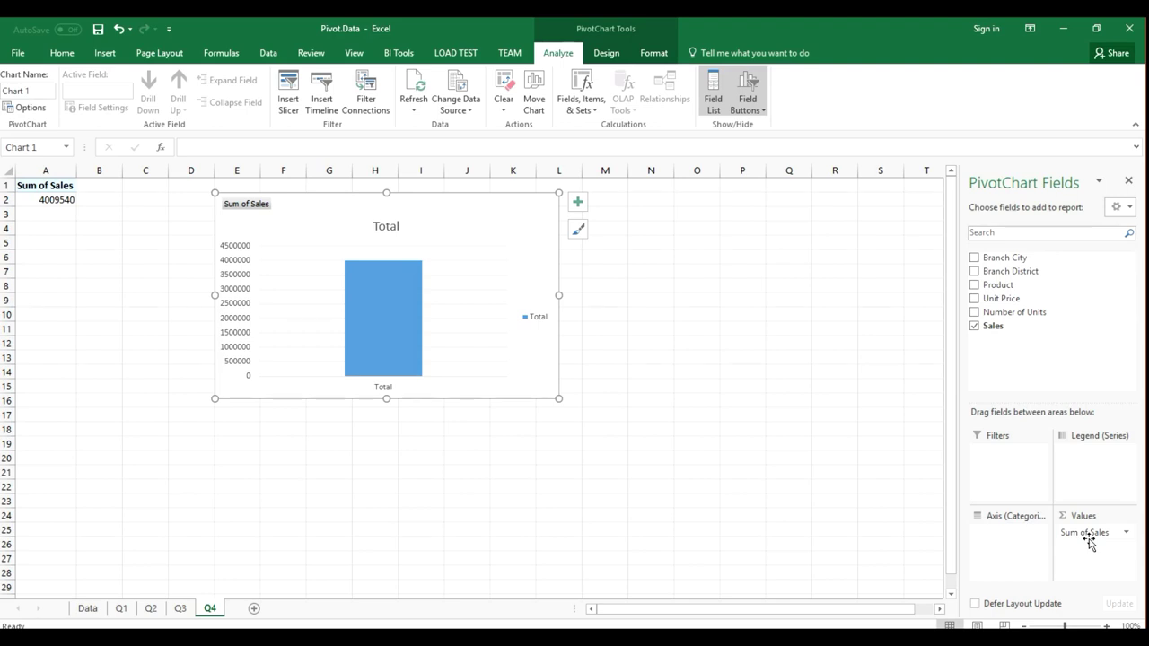
# Step: Put Branch City on the chart axis and change the Q4 PivotChart to a 3-D Pie
pyautogui.moveTo(1006, 258)
pyautogui.mouseDown()
pyautogui.moveTo(1033, 561)
pyautogui.moveTo(1007, 537)
pyautogui.mouseUp()
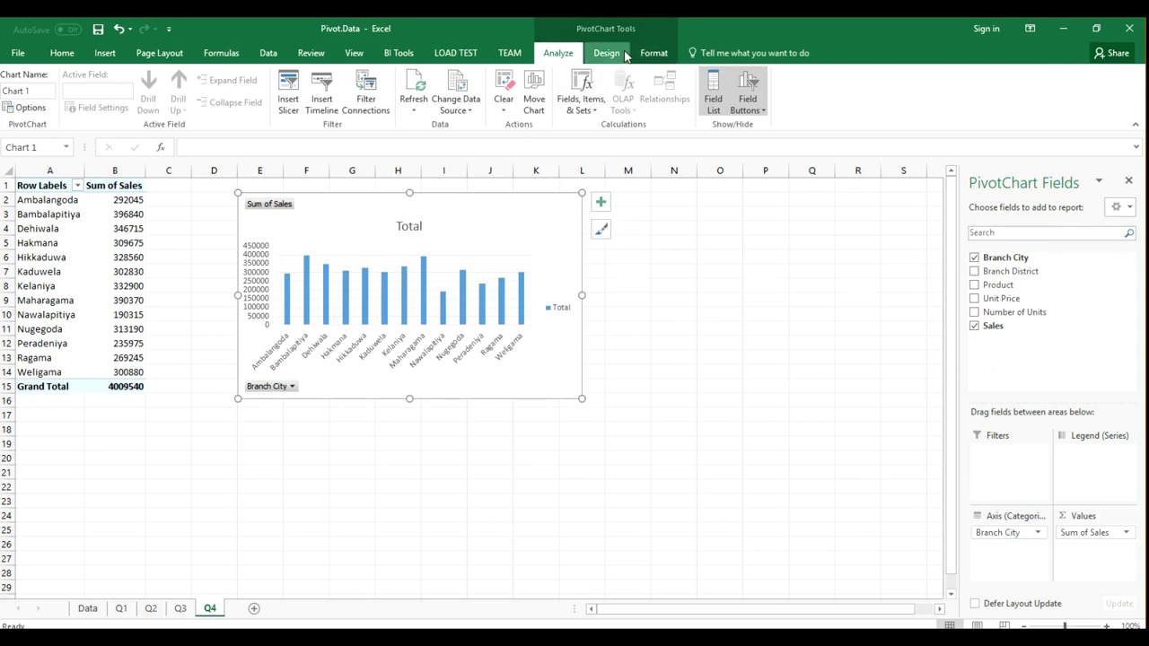
pyautogui.click(608, 53)
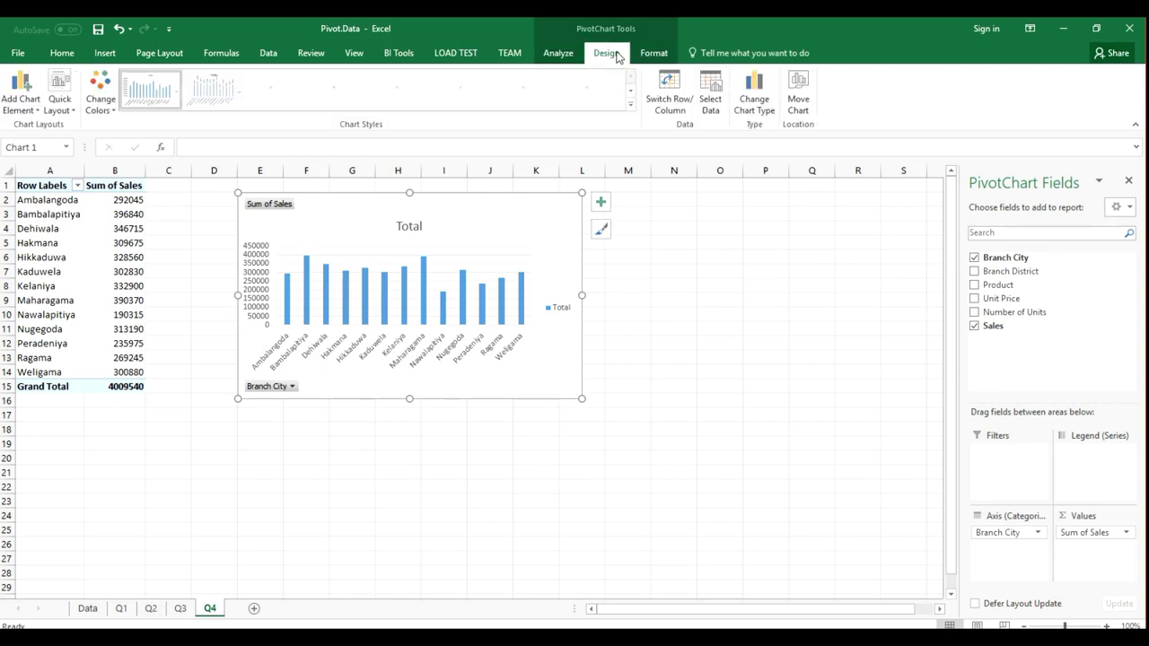
pyautogui.click(765, 95)
pyautogui.click(395, 237)
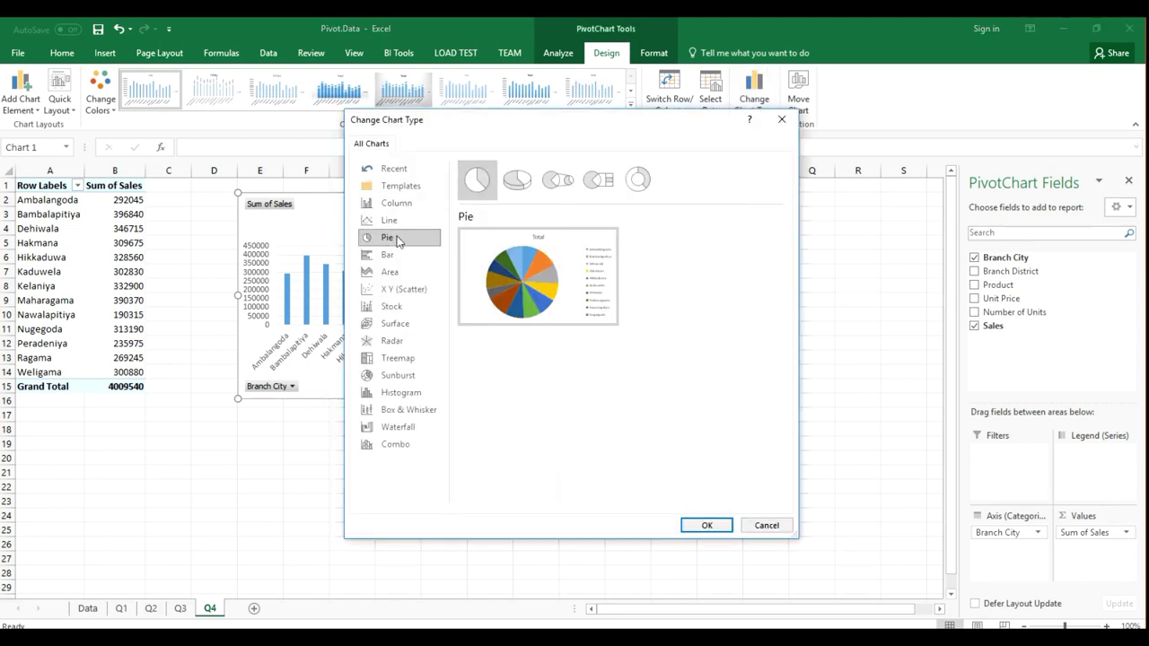
pyautogui.click(518, 185)
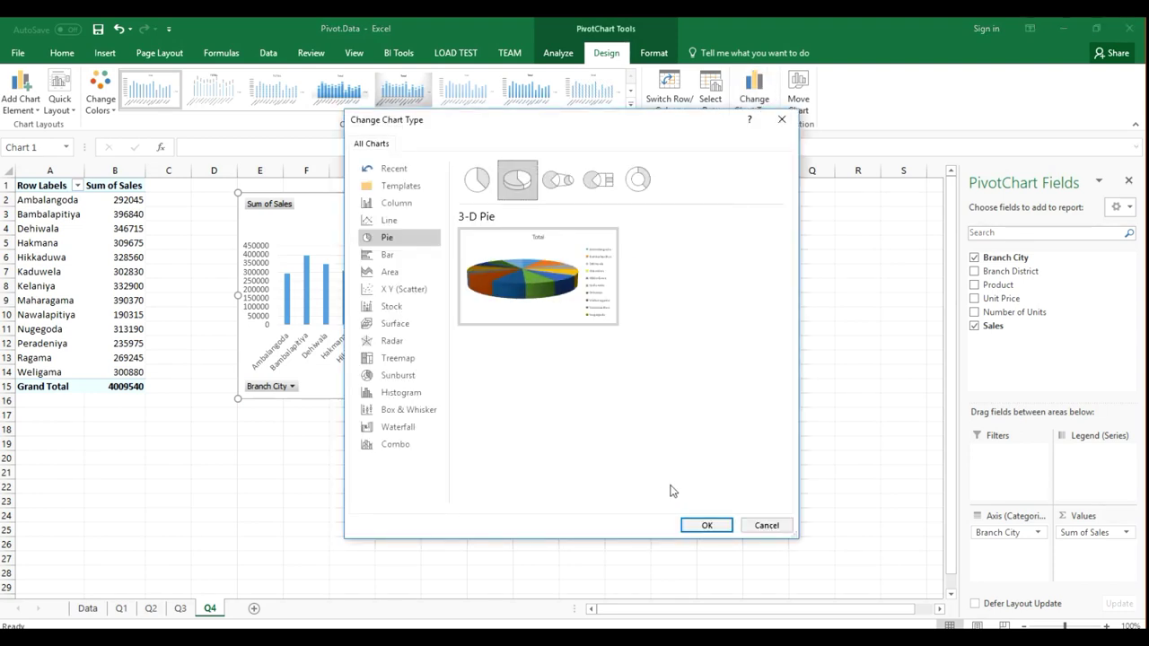
pyautogui.click(701, 526)
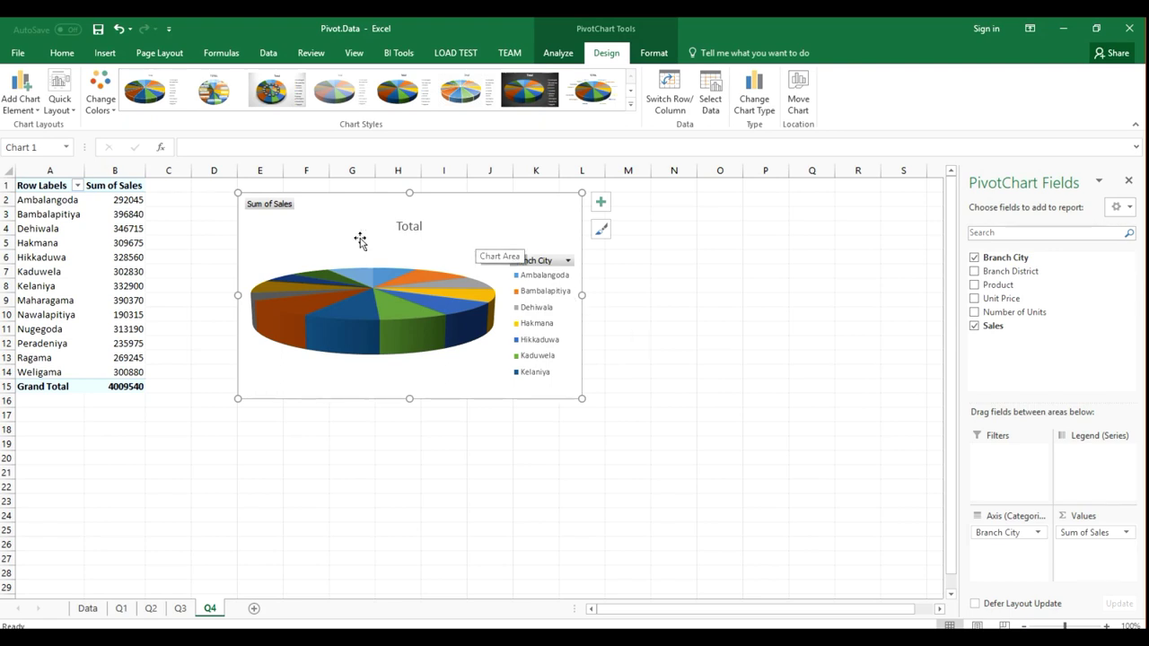
pyautogui.moveTo(112, 277)
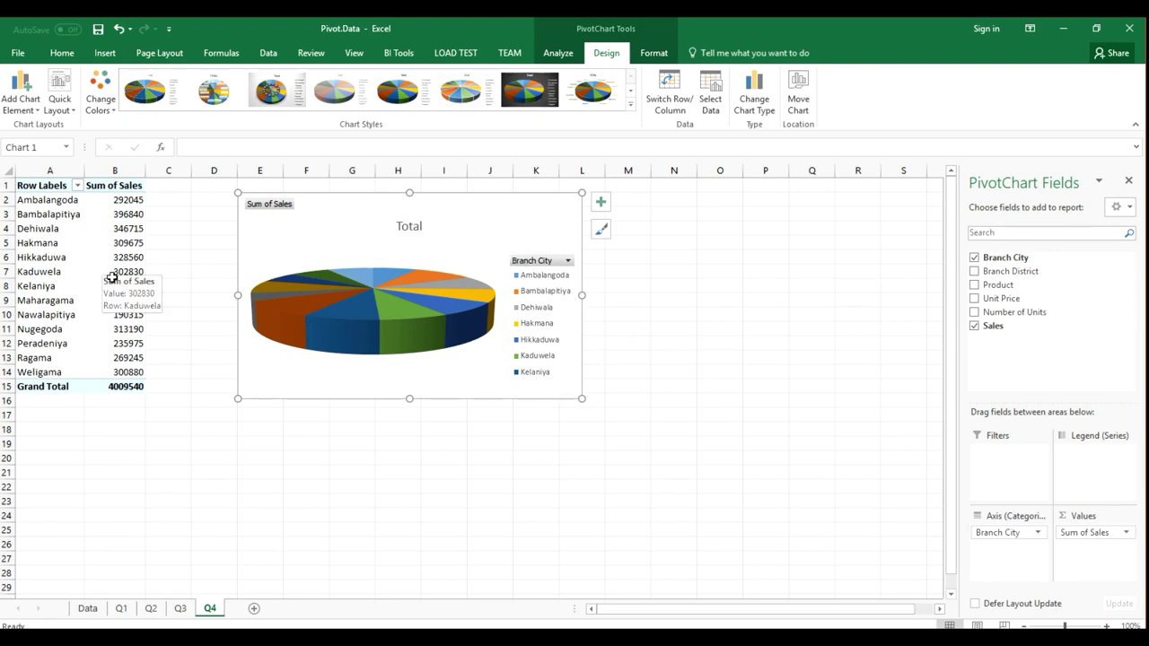
pyautogui.click(106, 278)
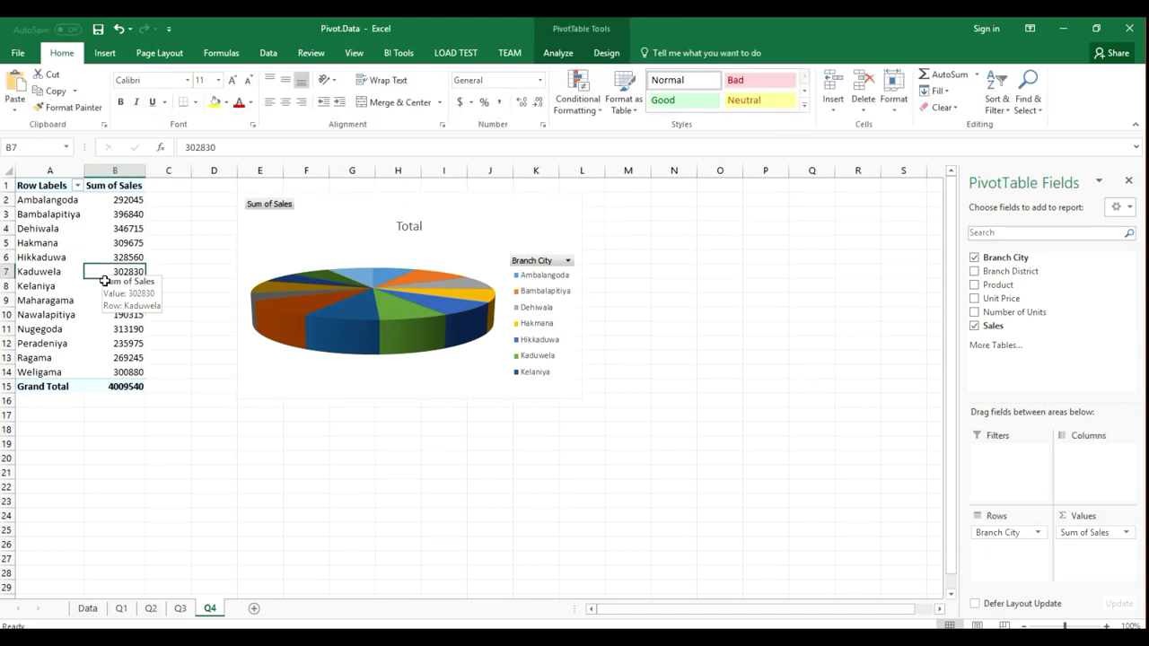
# Step: Show the Q4 Sum of Sales values as % of Grand Total
pyautogui.click(492, 230)
pyautogui.click(1126, 534)
pyautogui.click(1126, 533)
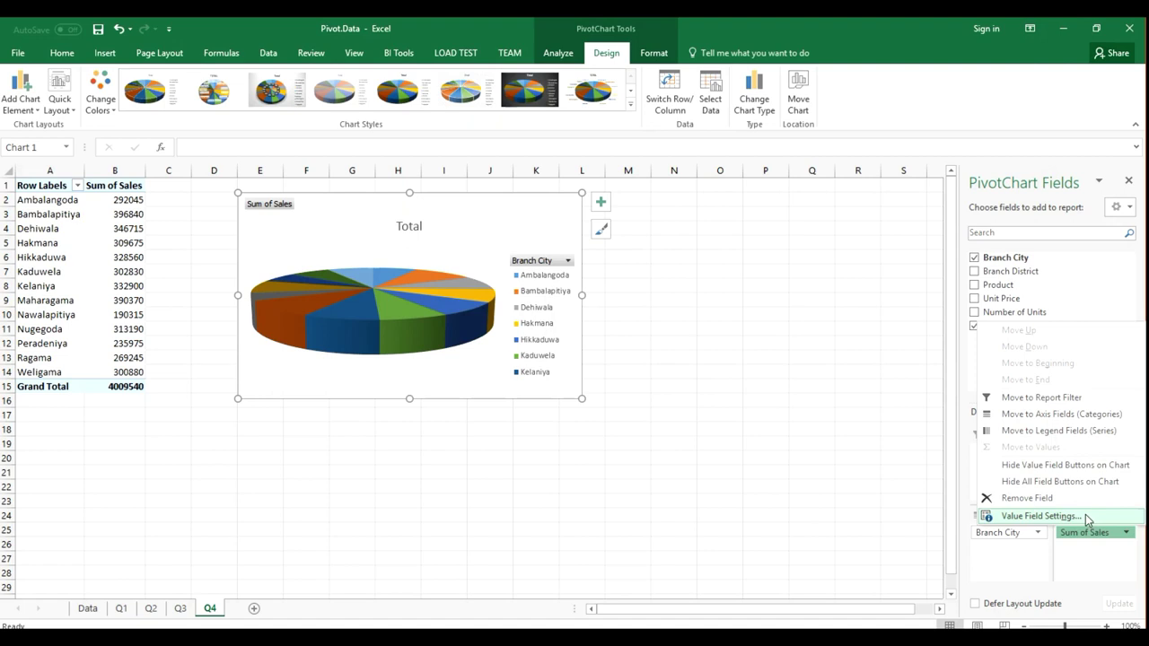
pyautogui.click(1082, 517)
pyautogui.click(554, 277)
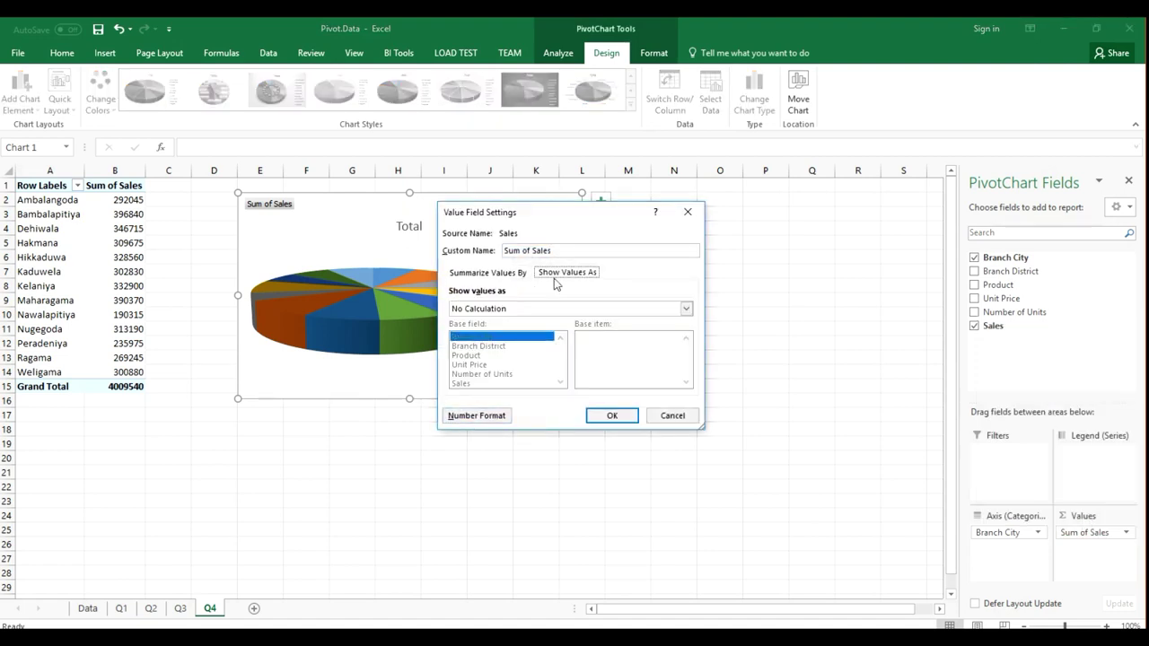
pyautogui.click(499, 308)
pyautogui.click(501, 325)
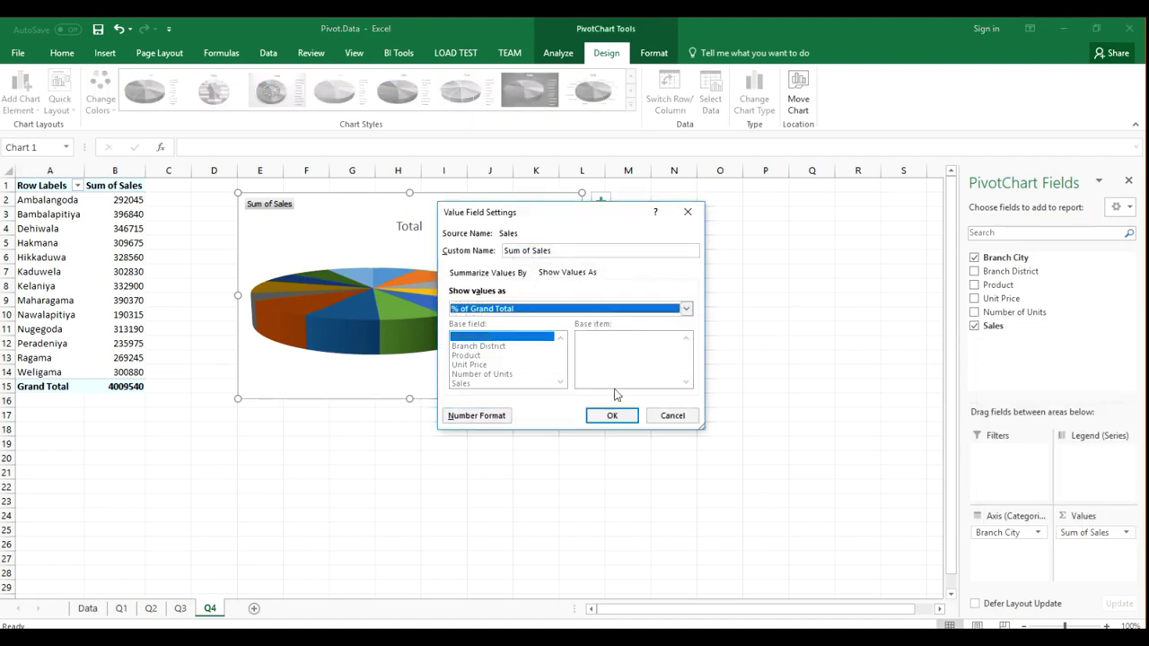
pyautogui.click(613, 416)
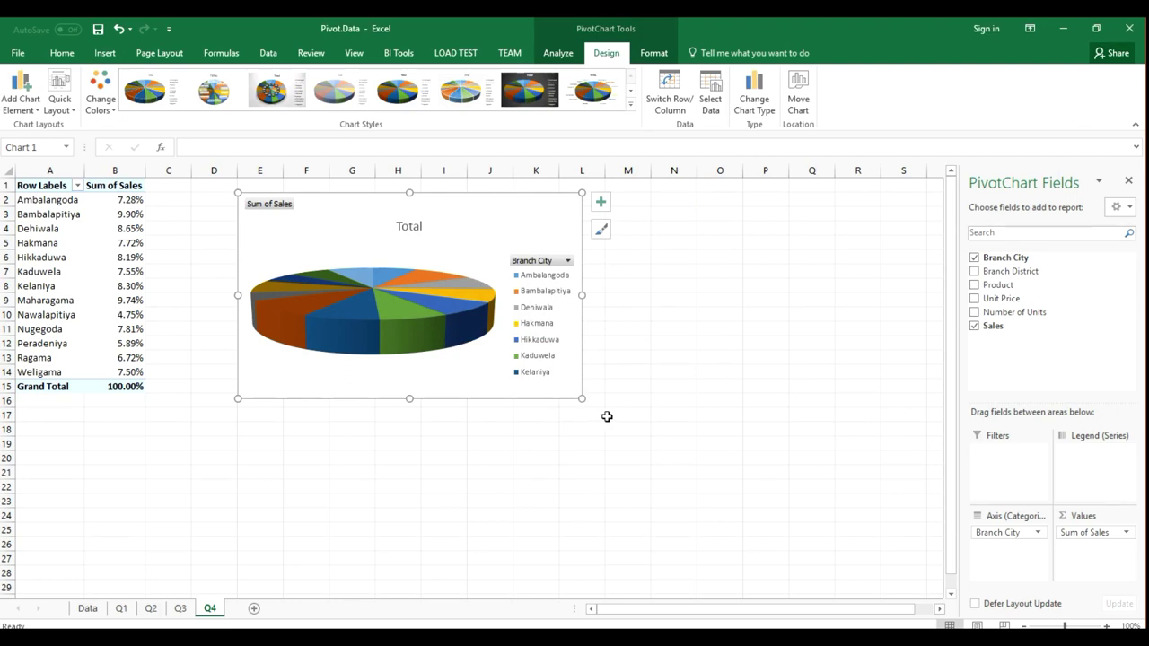
# Step: Add data labels to the 3-D pie, enlarge the chart, and start typing 'Branch' in A1
pyautogui.click(600, 202)
pyautogui.click(636, 228)
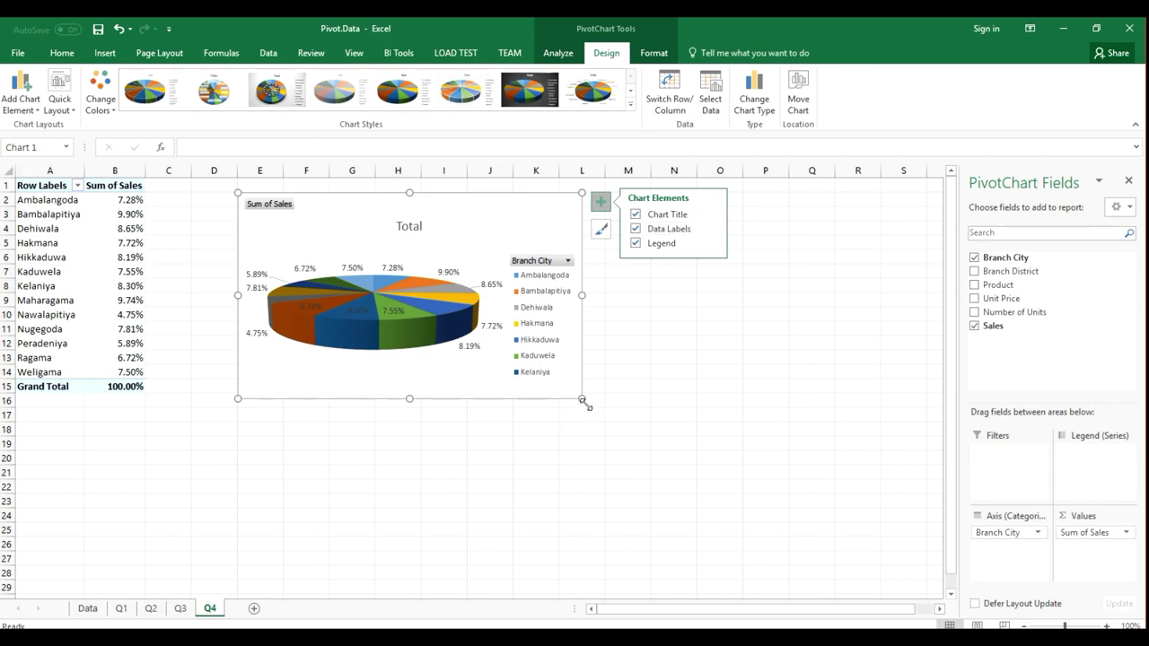
pyautogui.moveTo(582, 400); pyautogui.dragTo(661, 452)
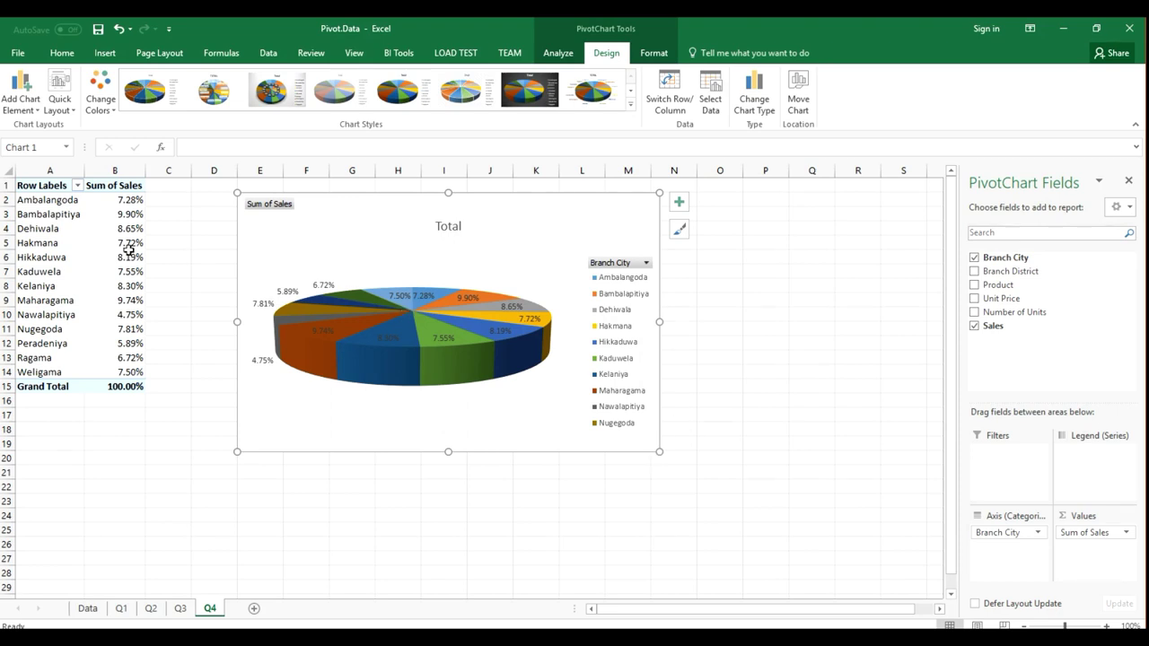
pyautogui.click(63, 187)
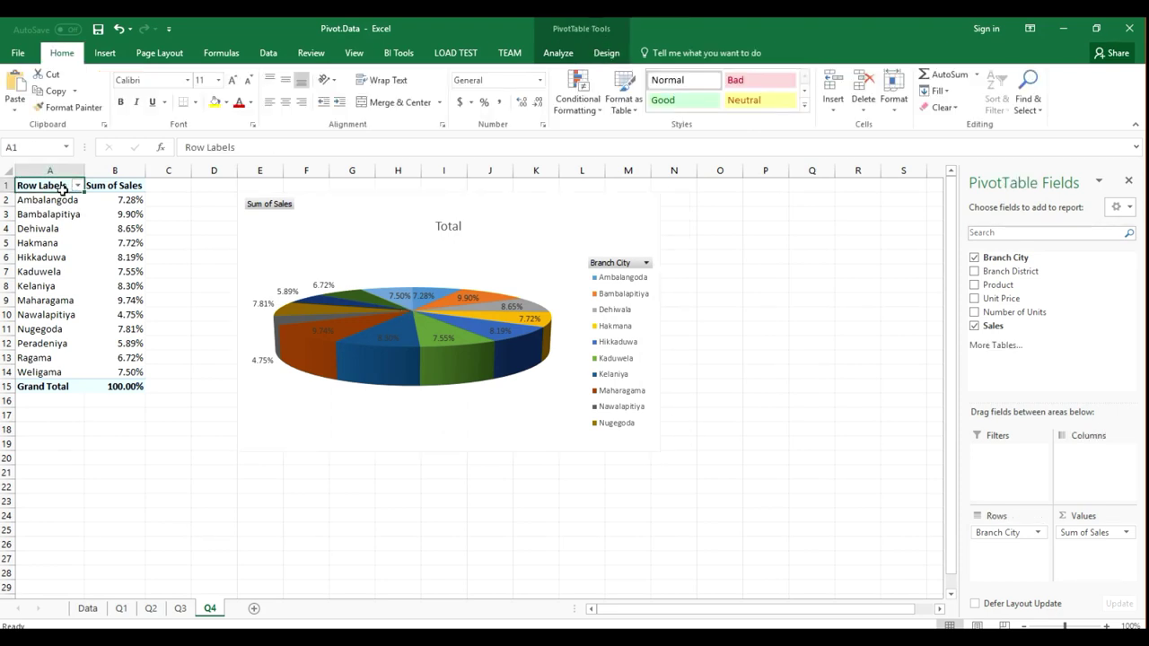
pyautogui.write('Bambalapitiya')
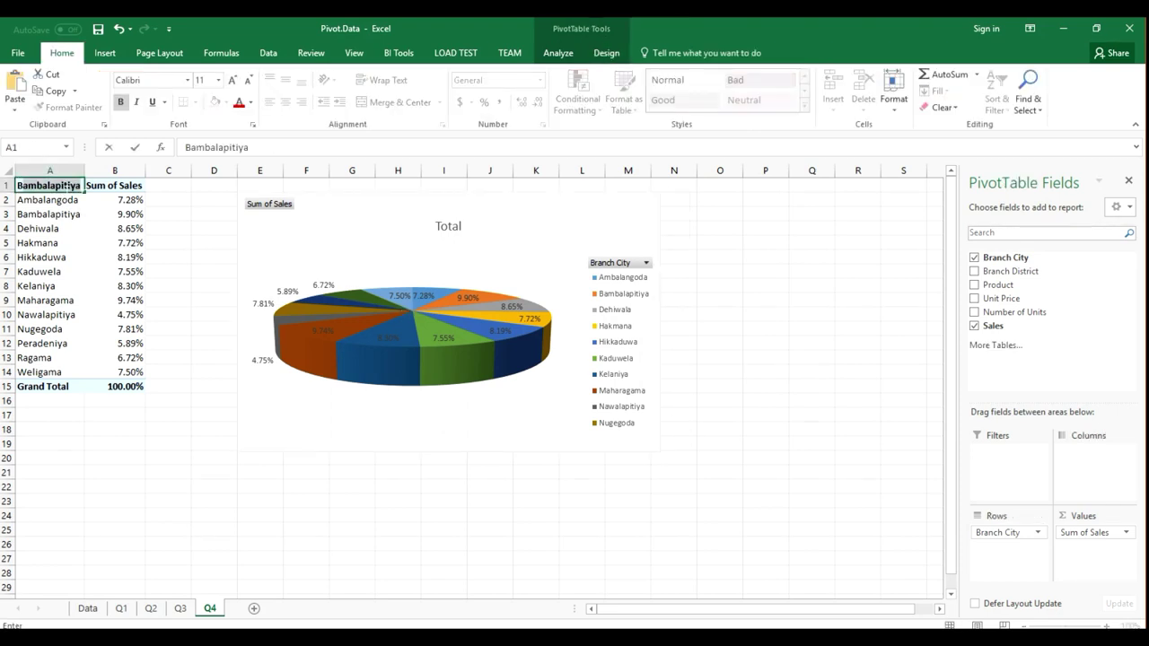
pyautogui.write('ran')
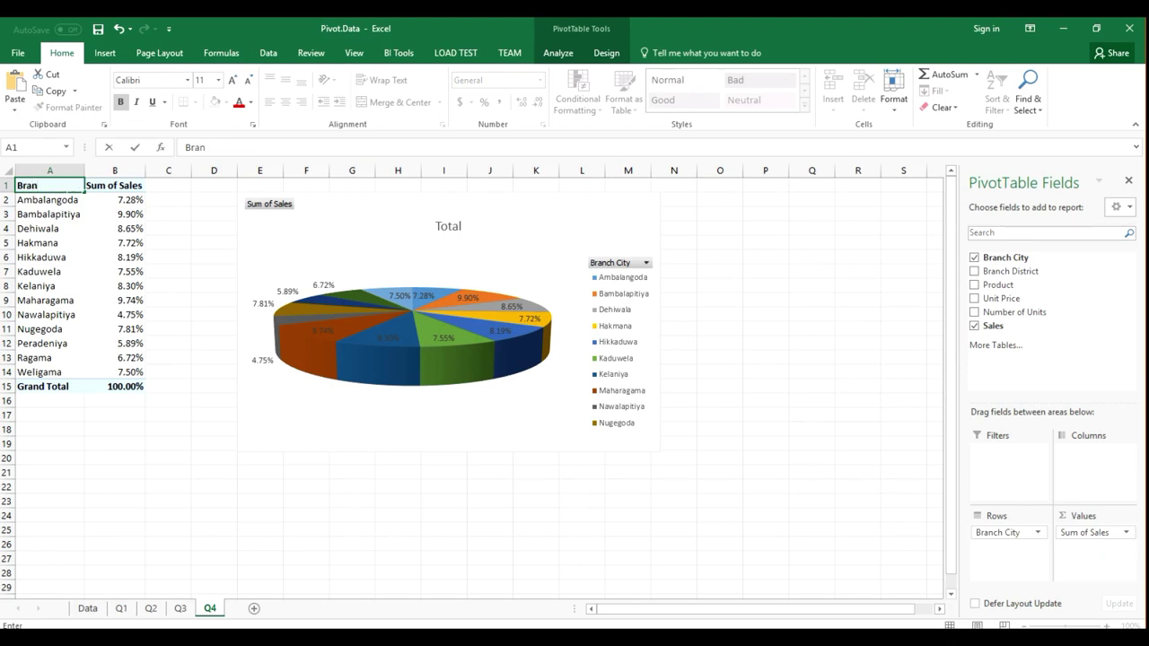
# Step: Confirm 'Branch' in A1 and change the B1 header from Sum of Sales to '% of Sales'
pyautogui.press('Return')
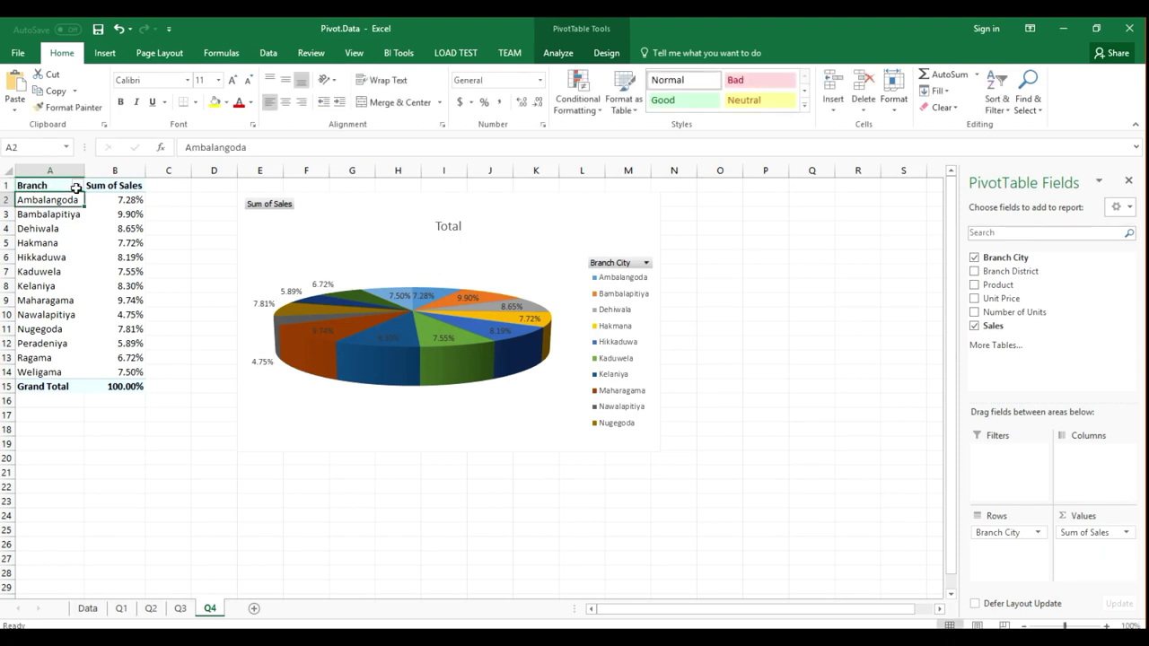
pyautogui.click(101, 187)
pyautogui.click(182, 148)
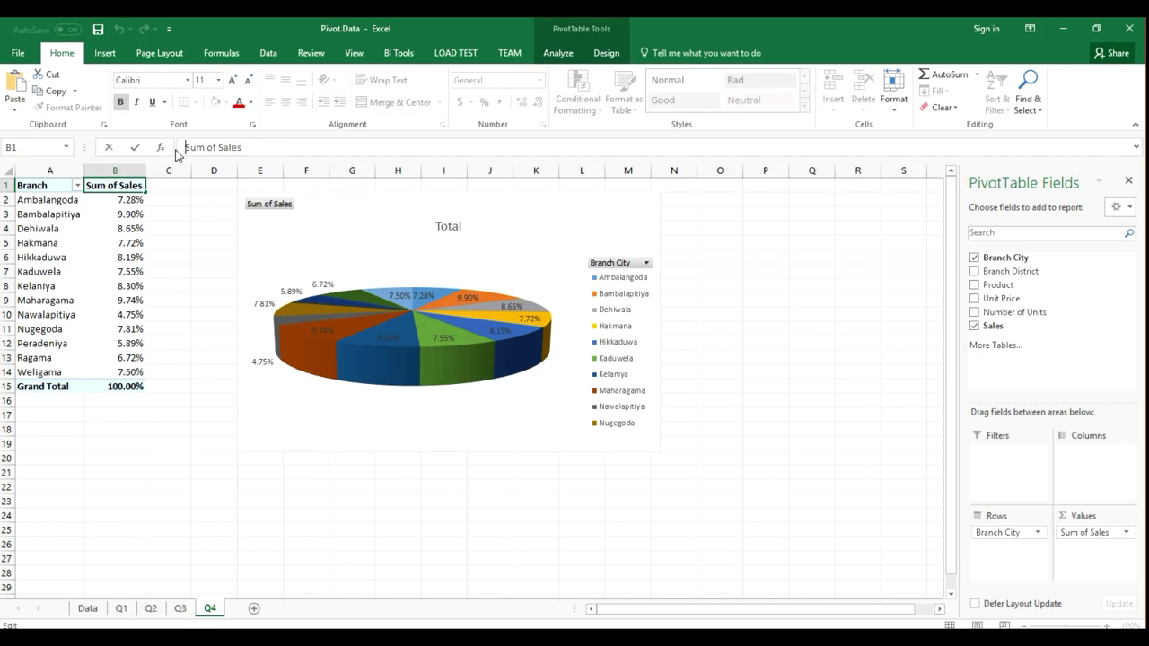
pyautogui.moveTo(185, 147); pyautogui.dragTo(242, 147)
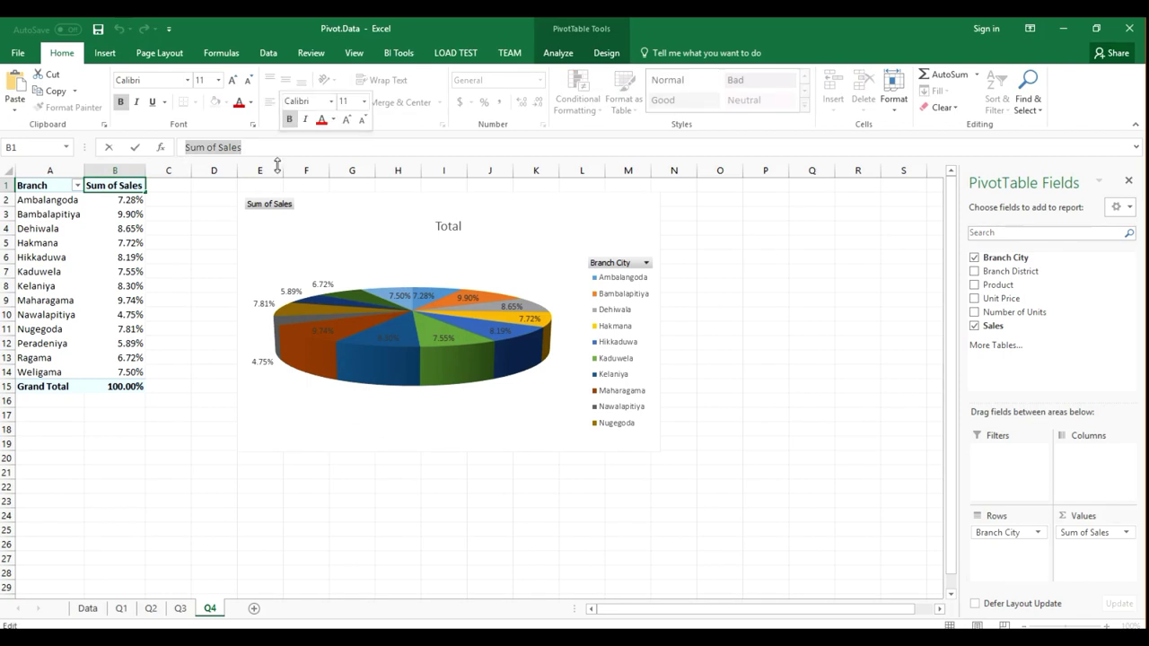
pyautogui.write('%')
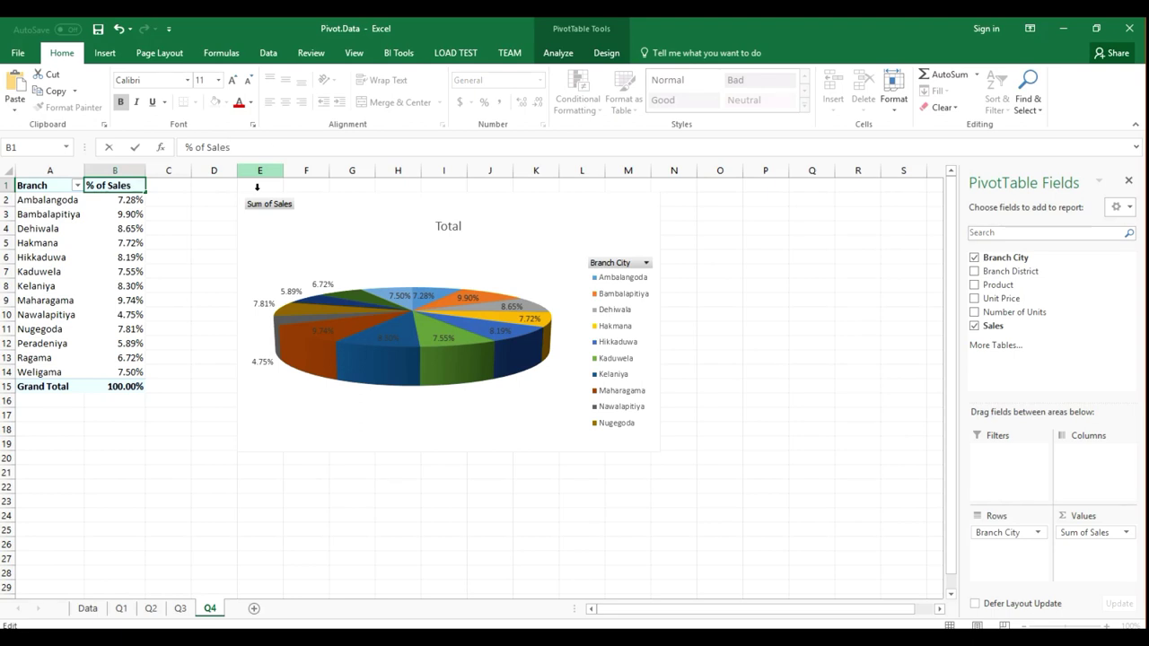
pyautogui.press('Return')
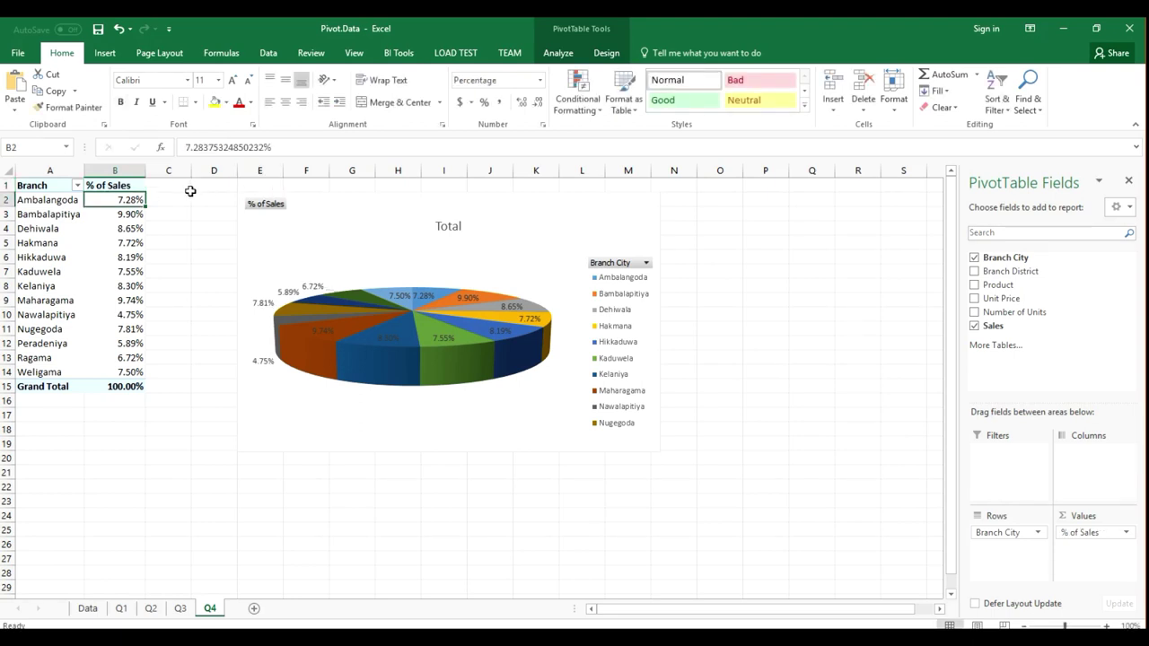
# Step: Hide all field buttons on the pie chart and retitle it 'Total Sales from each branch'
pyautogui.rightClick(262, 205)
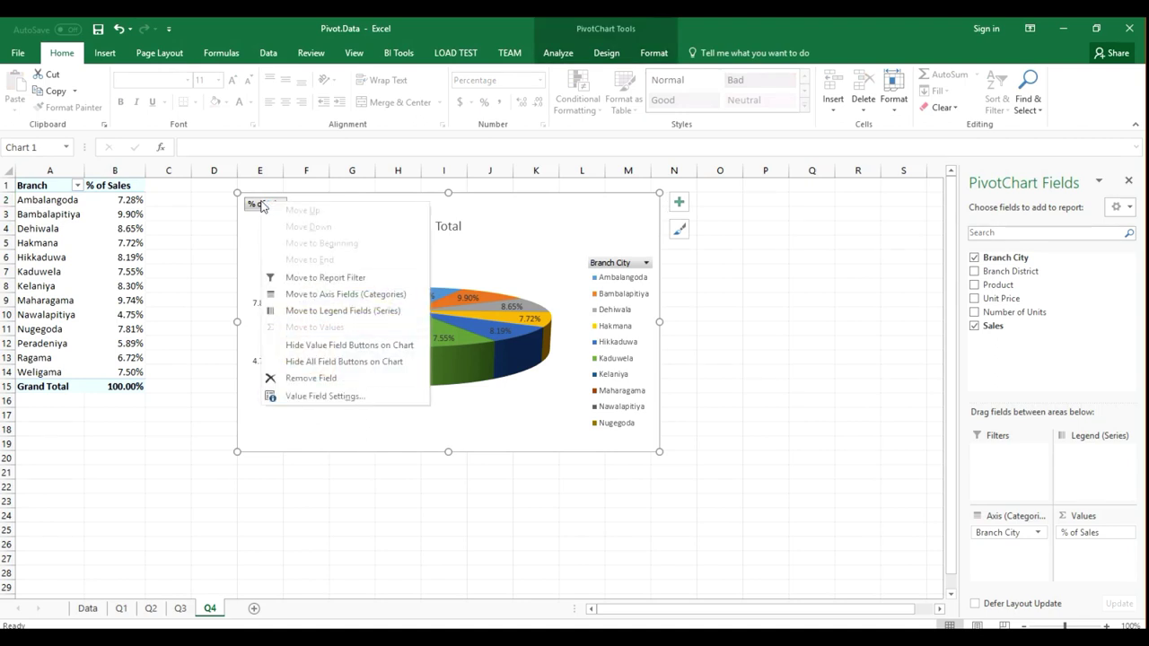
pyautogui.click(323, 362)
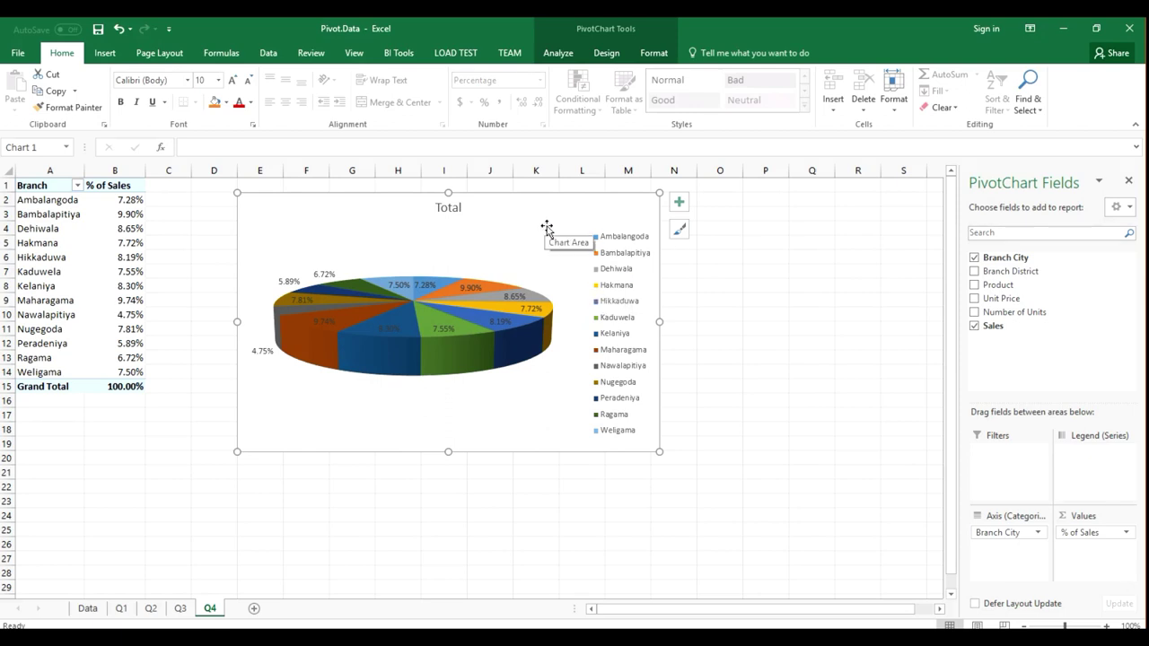
pyautogui.doubleClick(453, 209)
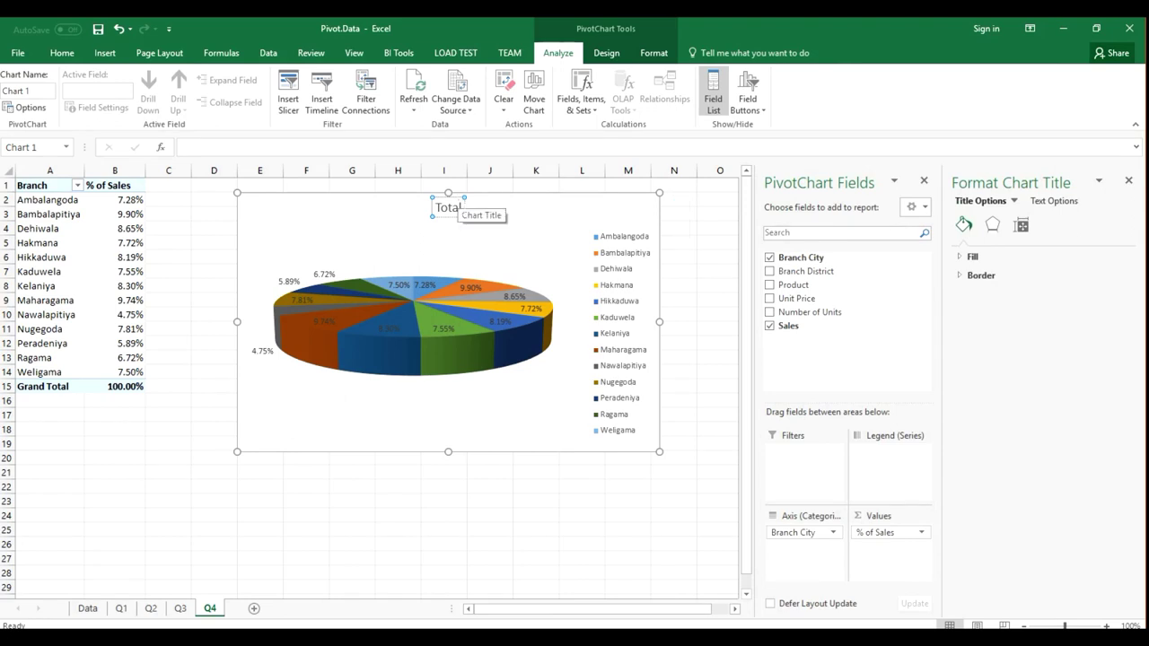
pyautogui.write('Sales')
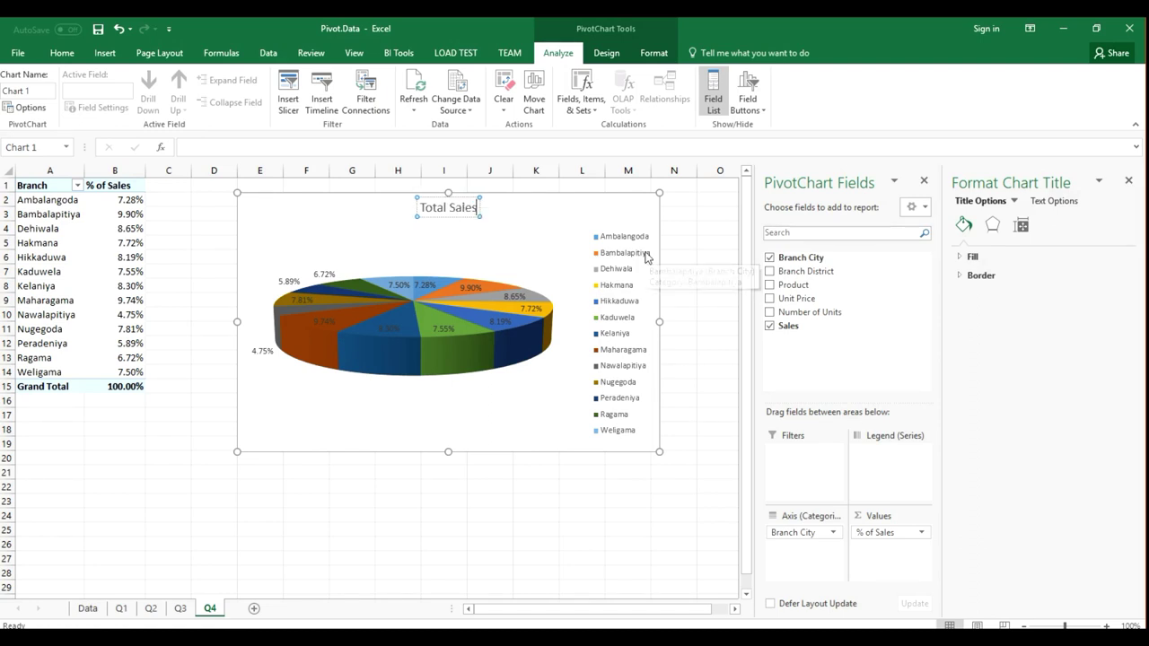
pyautogui.write(' from')
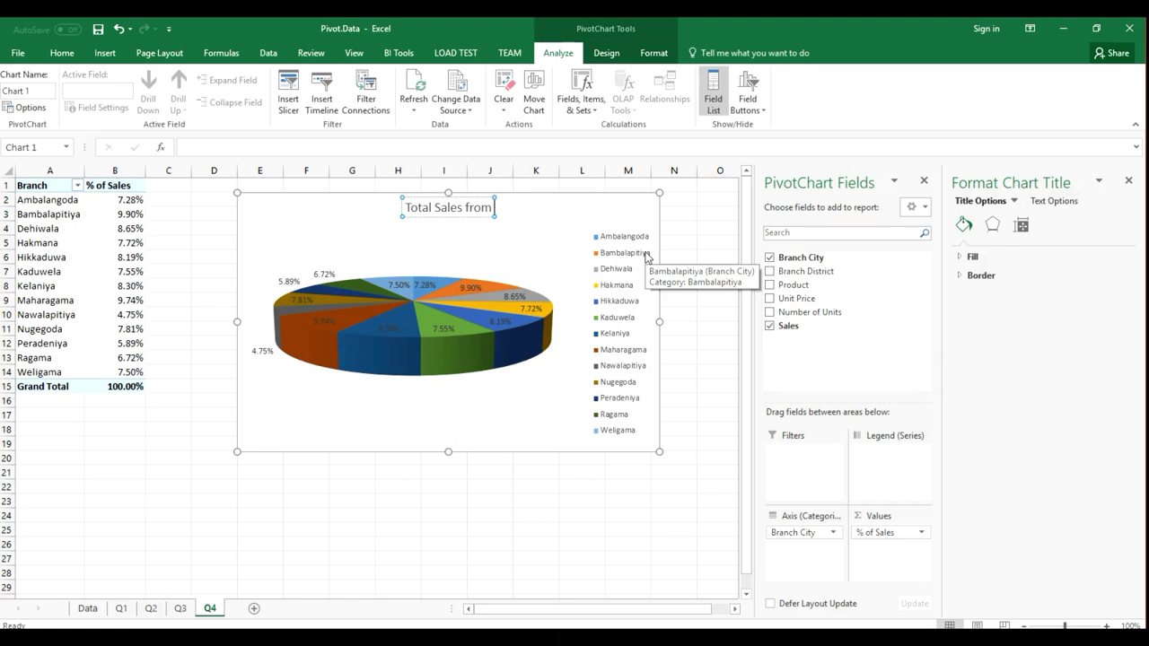
pyautogui.write(' each b')
pyautogui.press('BackSpace')
pyautogui.press('BackSpace')
pyautogui.write('branch')
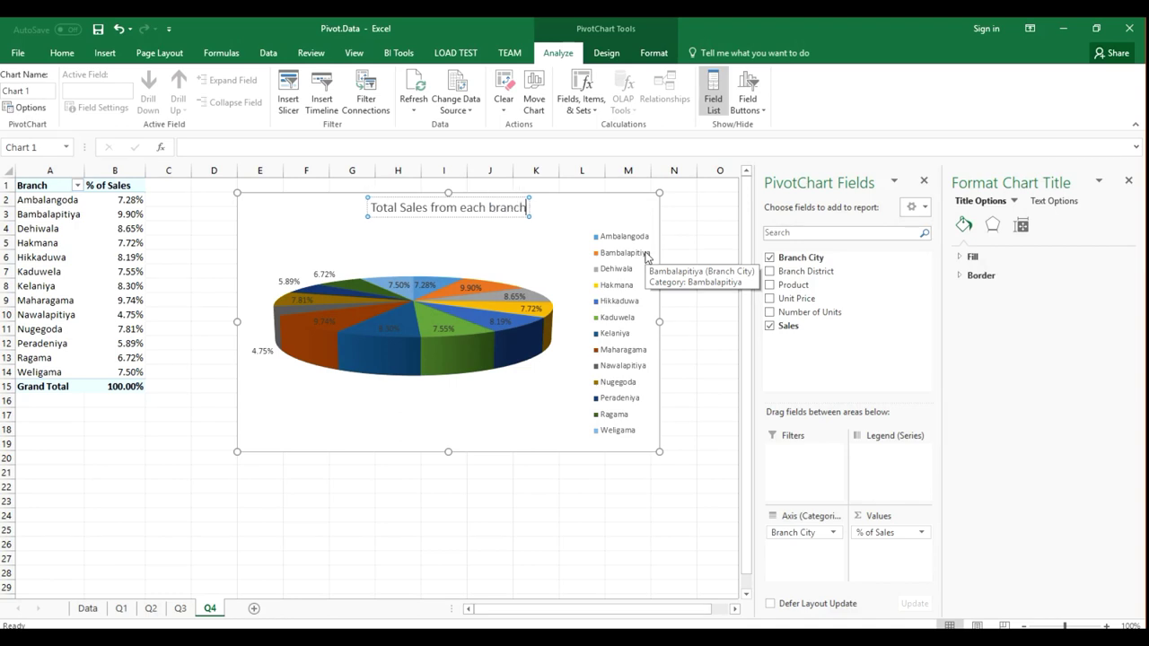
pyautogui.click(574, 212)
# Step: Insert a Branch District slicer, place it beside the pie chart, and filter to Colombo
pyautogui.click(924, 180)
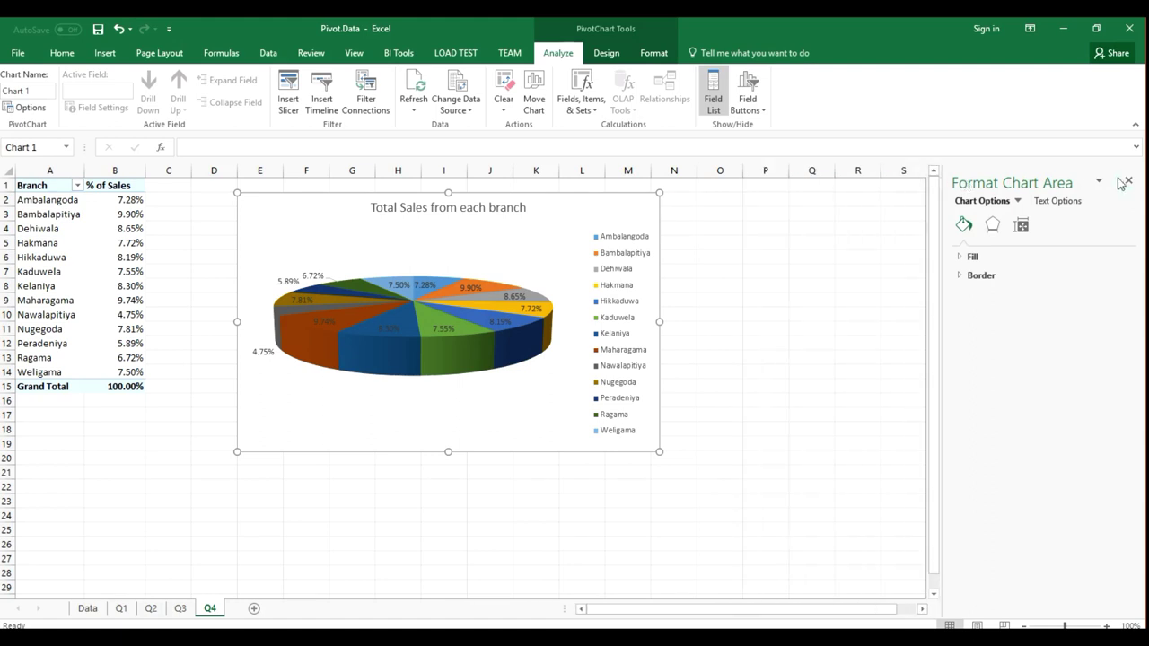
pyautogui.click(1129, 180)
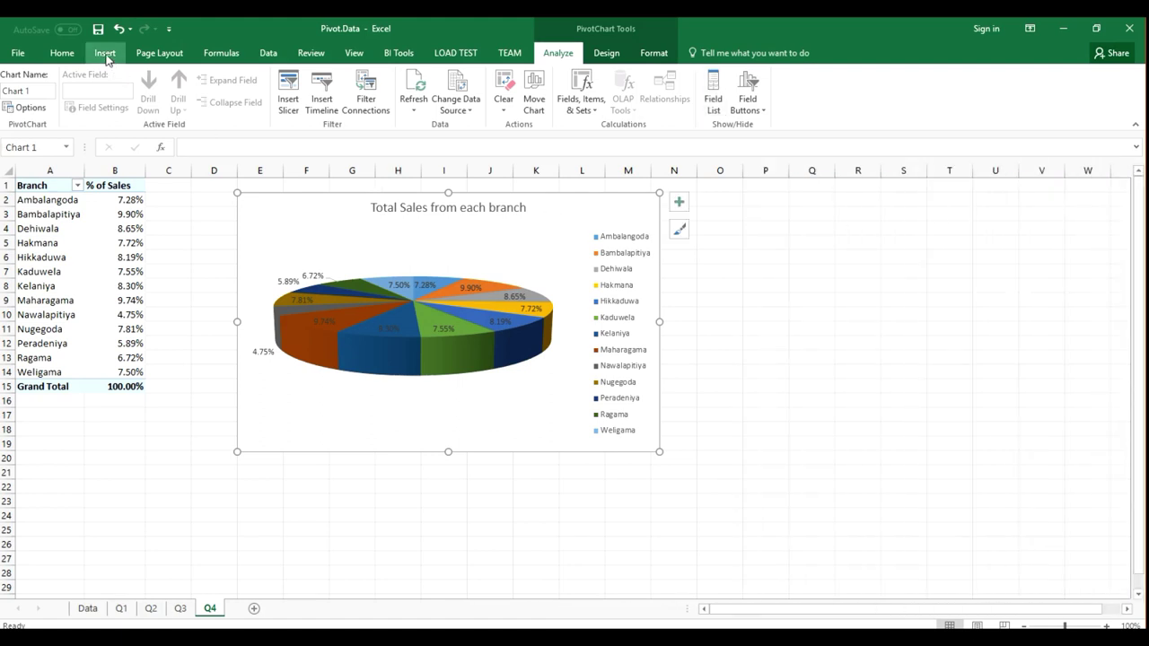
pyautogui.click(289, 90)
pyautogui.moveTo(580, 203); pyautogui.dragTo(835, 218)
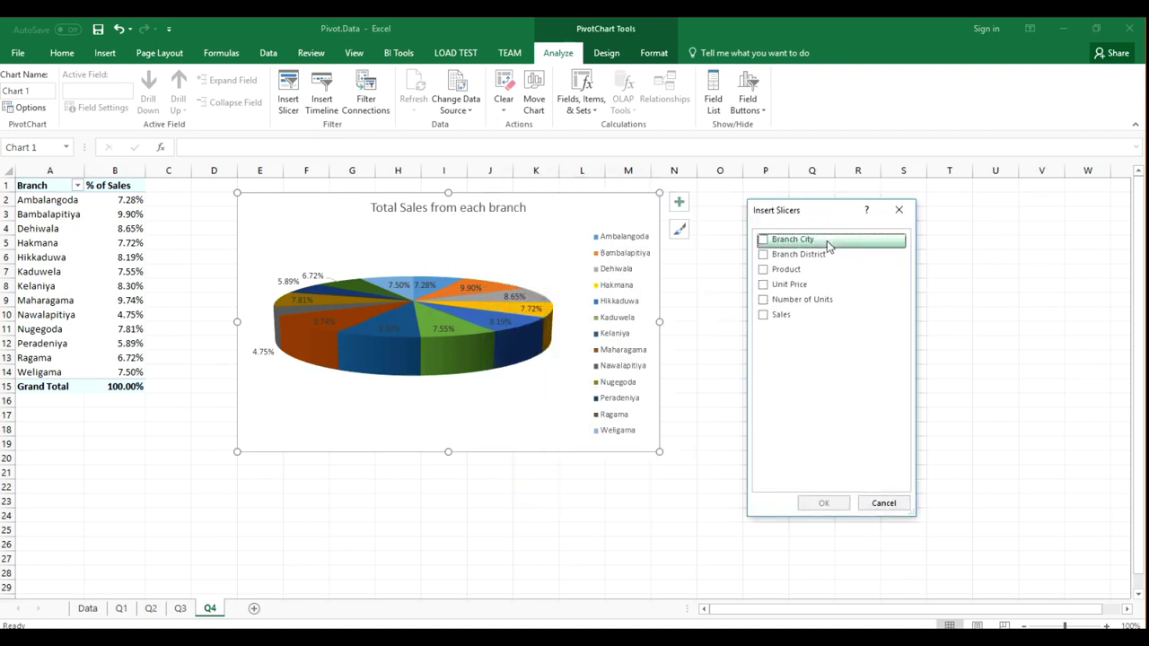
pyautogui.click(763, 255)
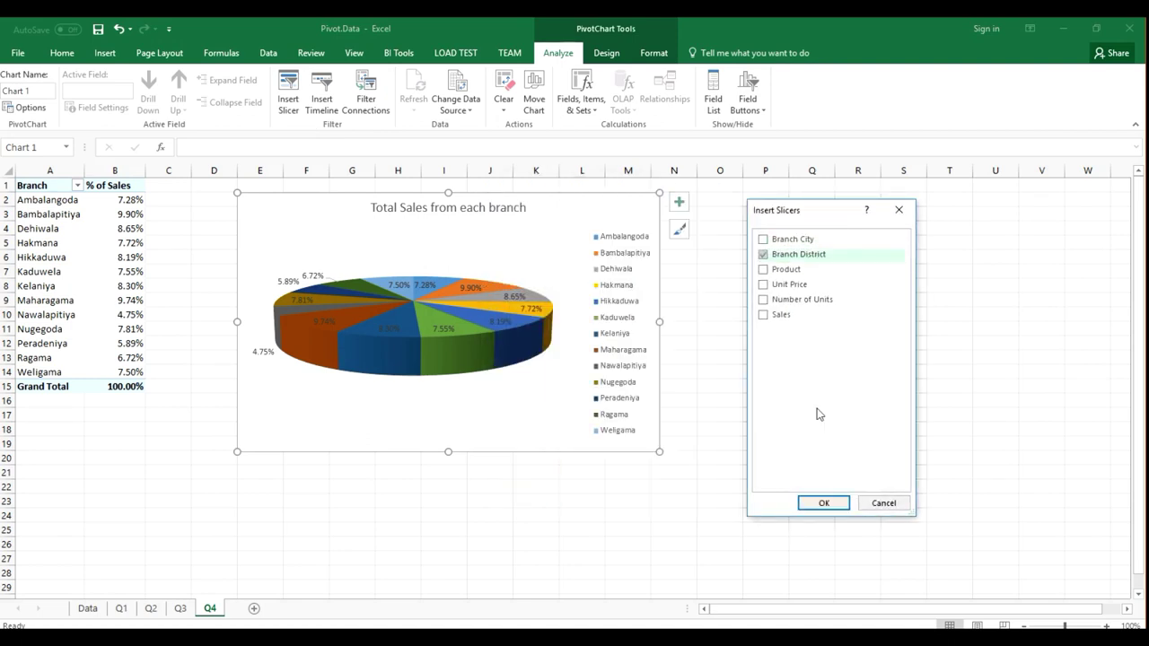
pyautogui.click(835, 501)
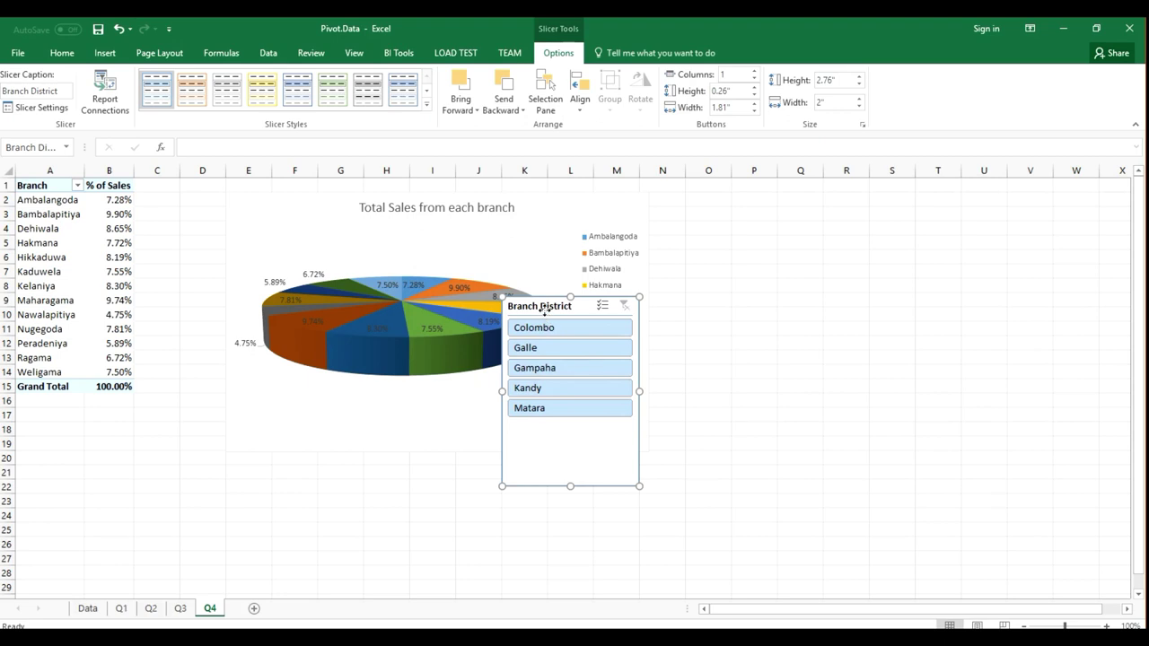
pyautogui.moveTo(545, 306); pyautogui.dragTo(728, 203)
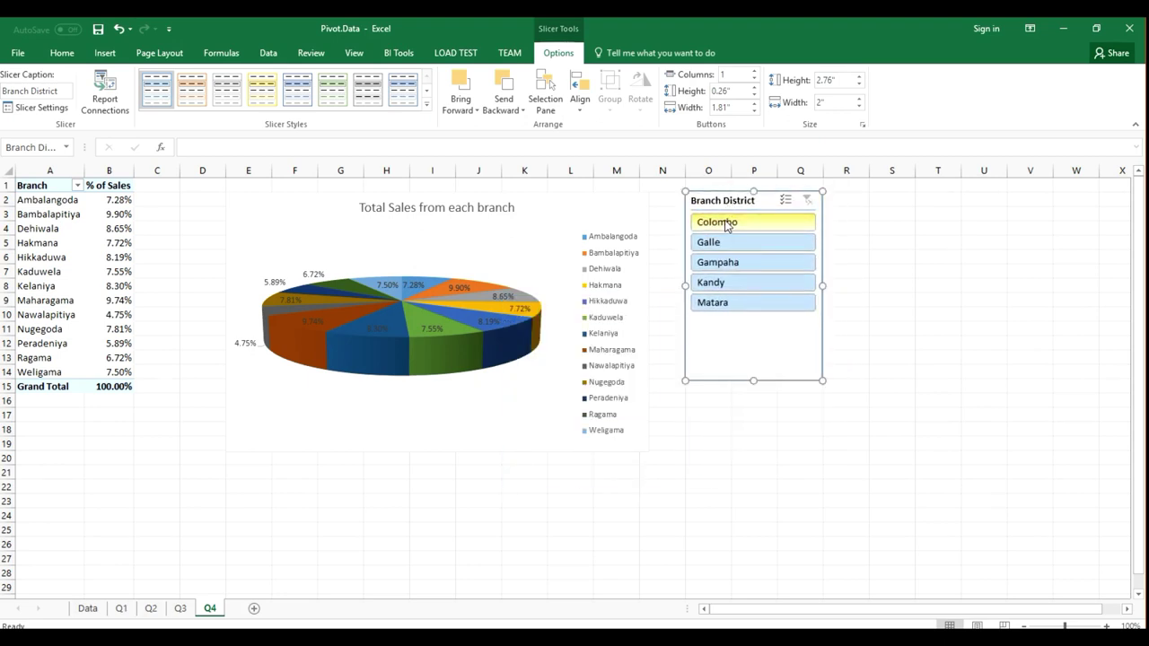
pyautogui.click(728, 226)
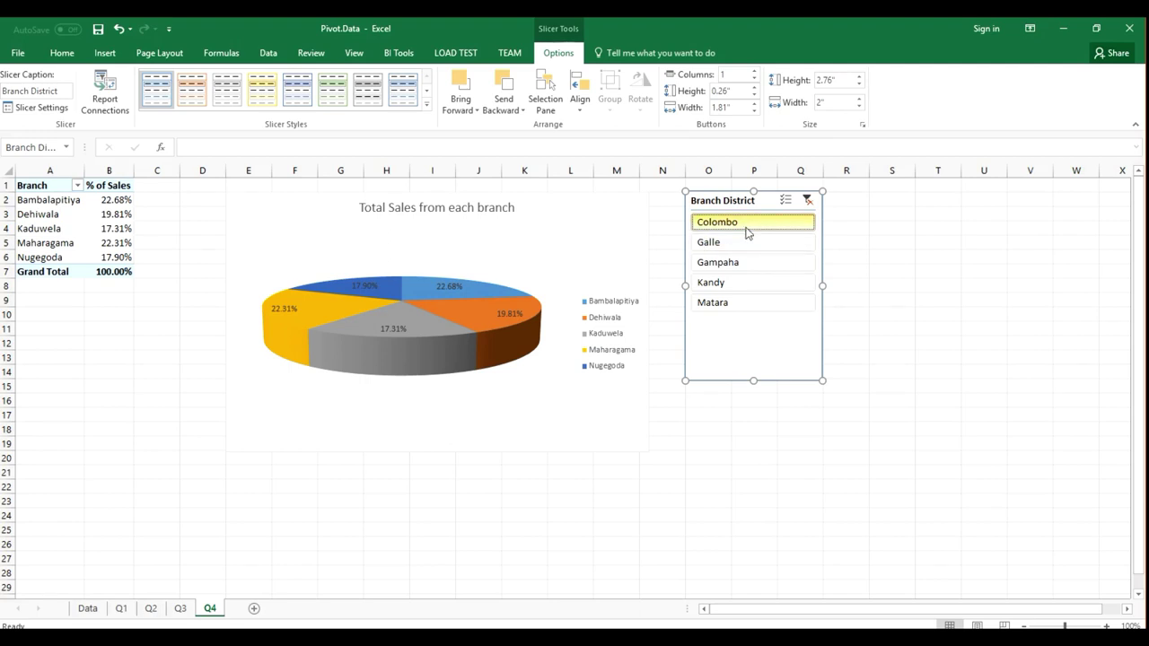
# Step: Turn on Disable resizing and moving in the Branch District slicer's size and properties
pyautogui.rightClick(784, 362)
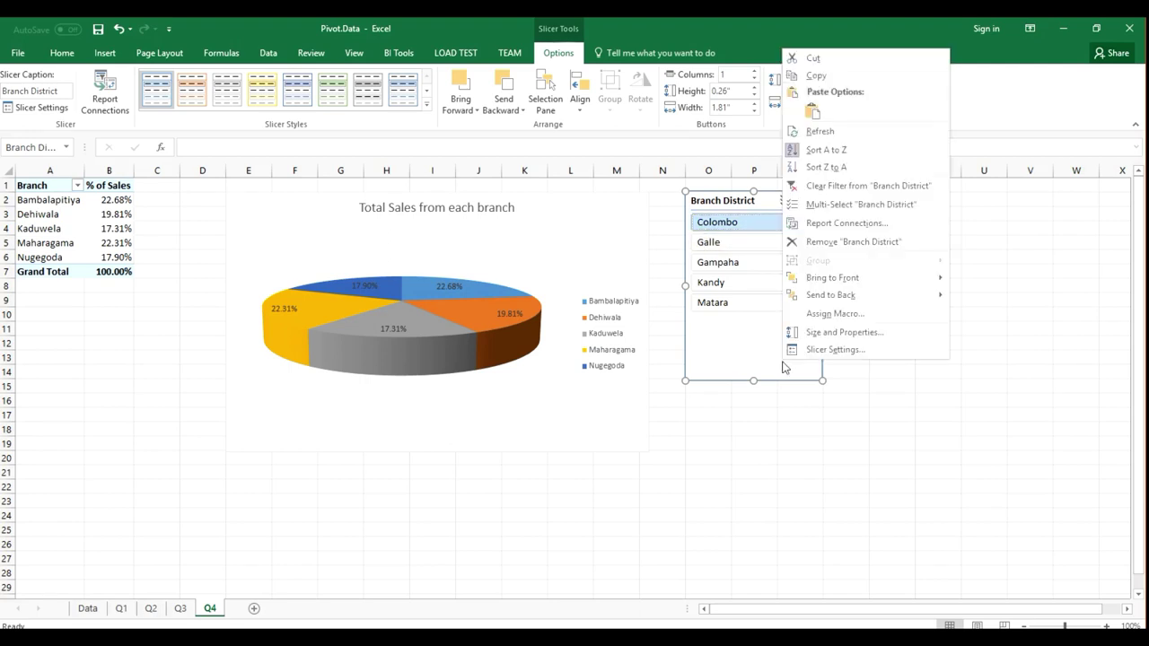
pyautogui.click(844, 332)
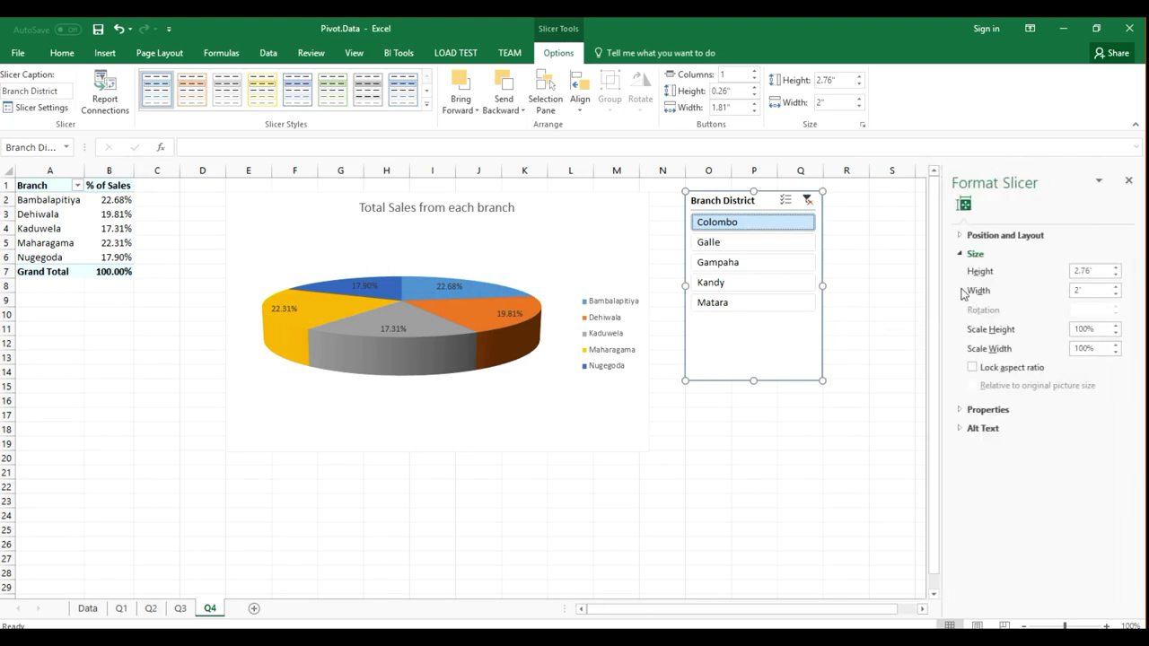
pyautogui.click(965, 237)
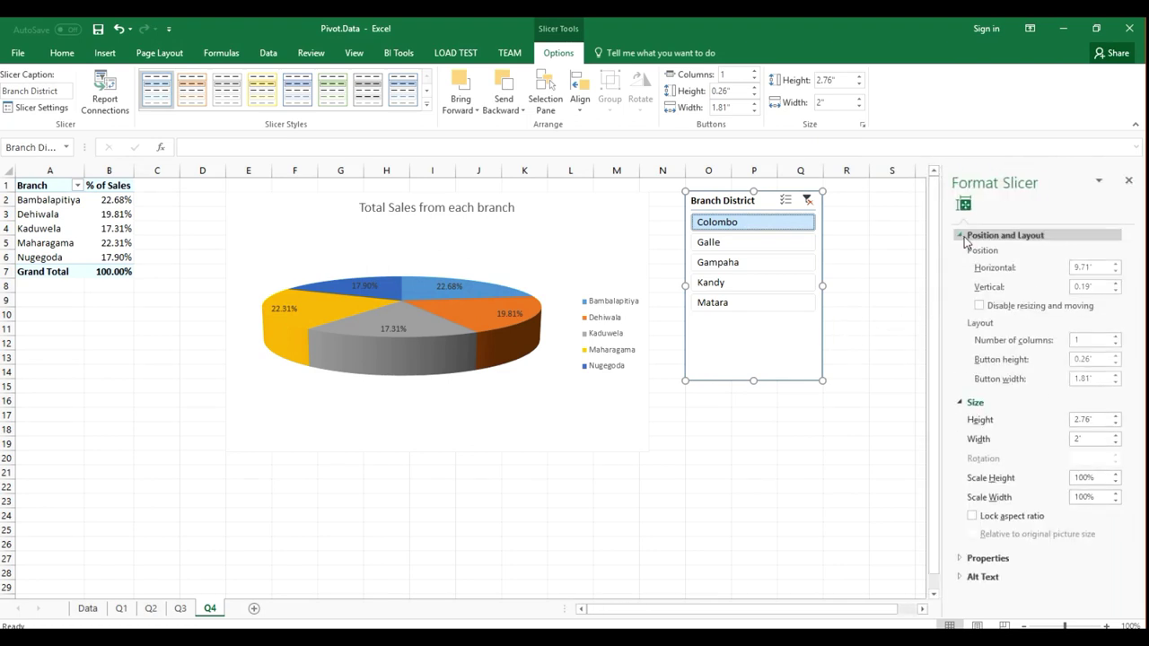
pyautogui.click(980, 307)
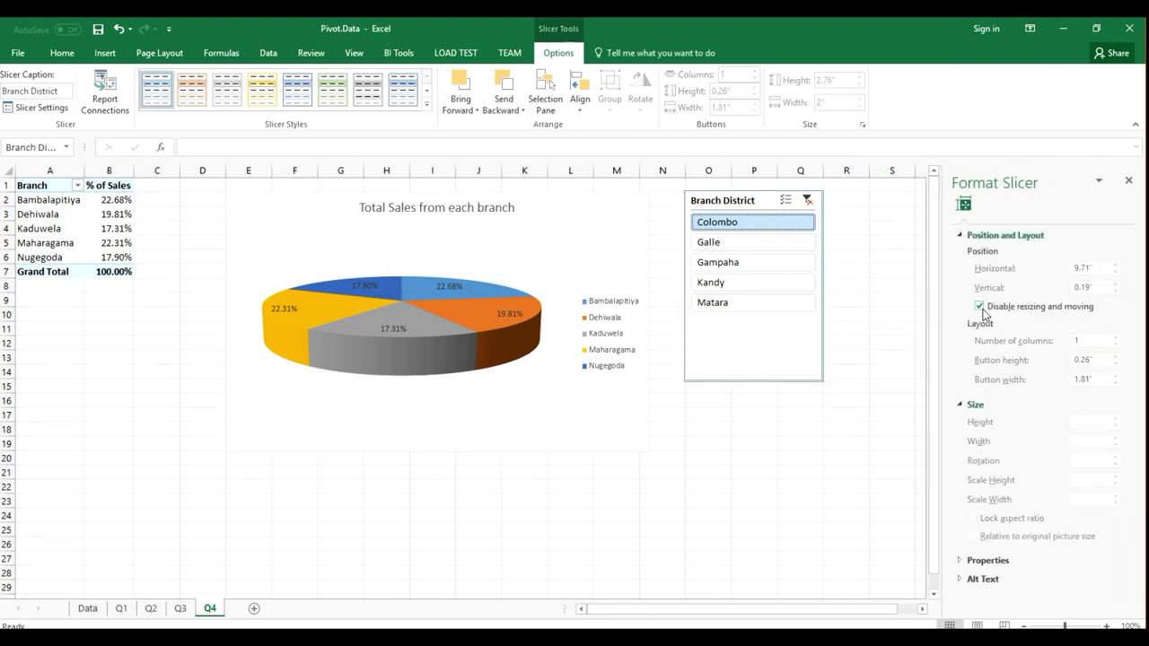
pyautogui.click(1129, 181)
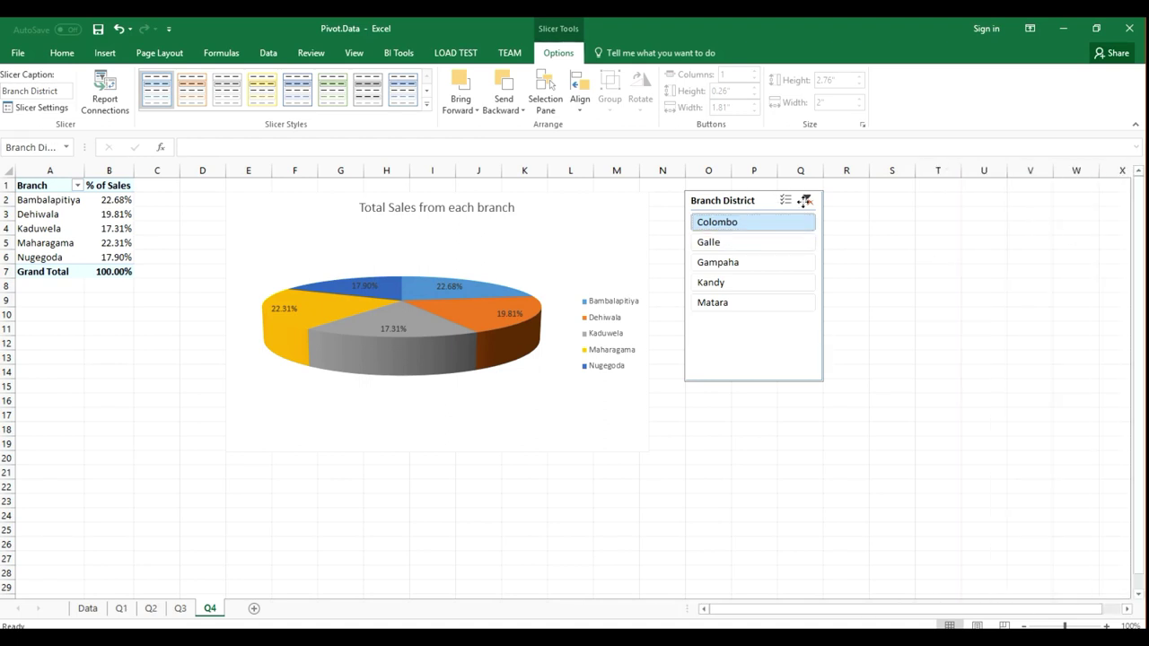
pyautogui.click(634, 215)
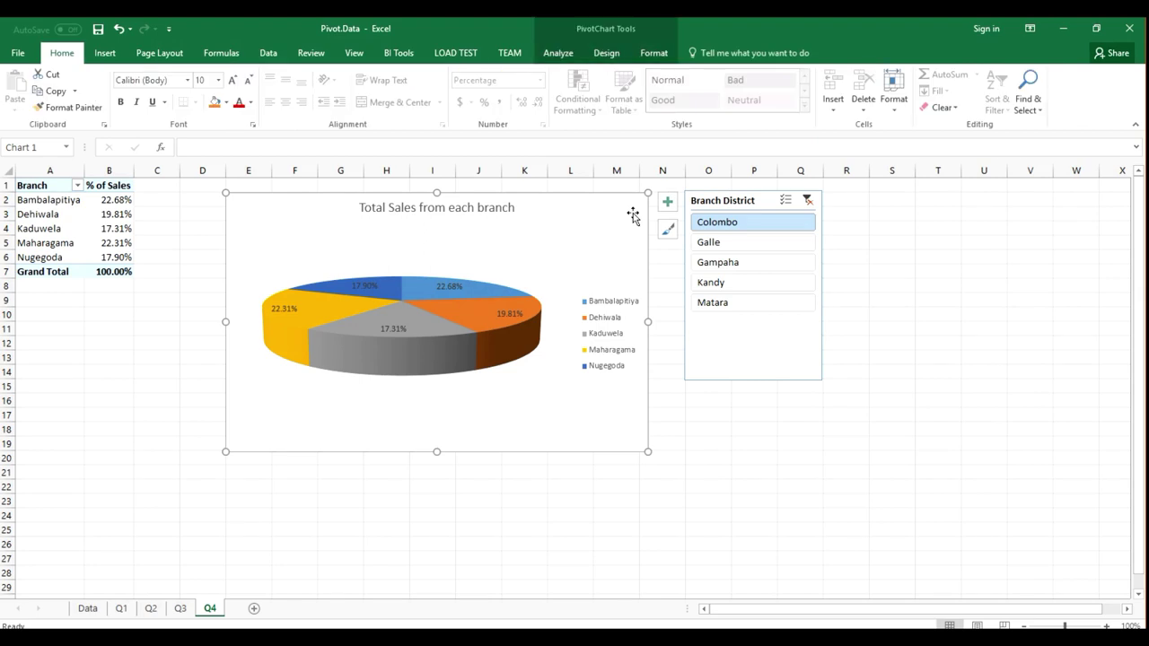
# Step: Switch the Q4 pie chart's area background to a gradient fill
pyautogui.rightClick(630, 212)
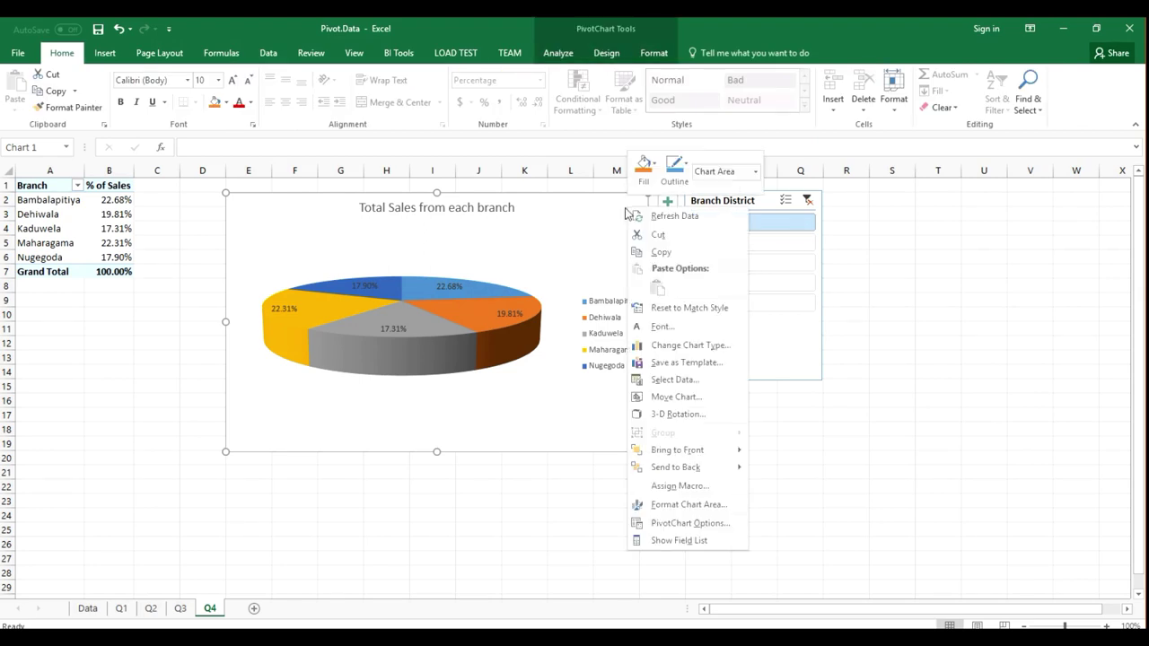
pyautogui.click(686, 505)
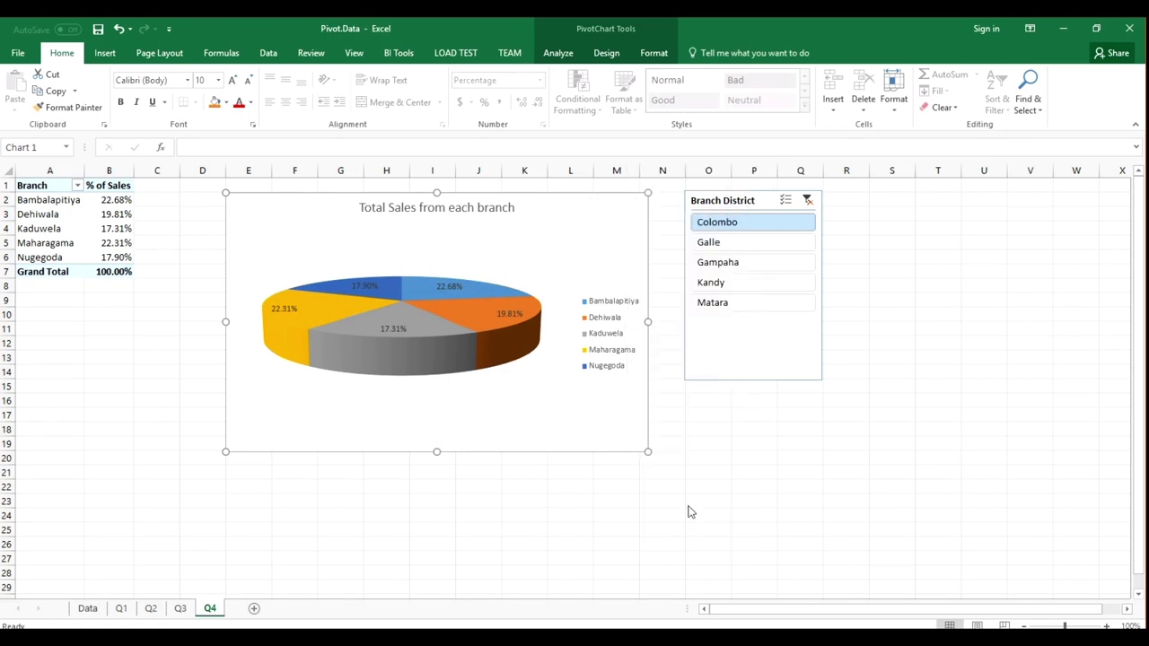
pyautogui.click(962, 260)
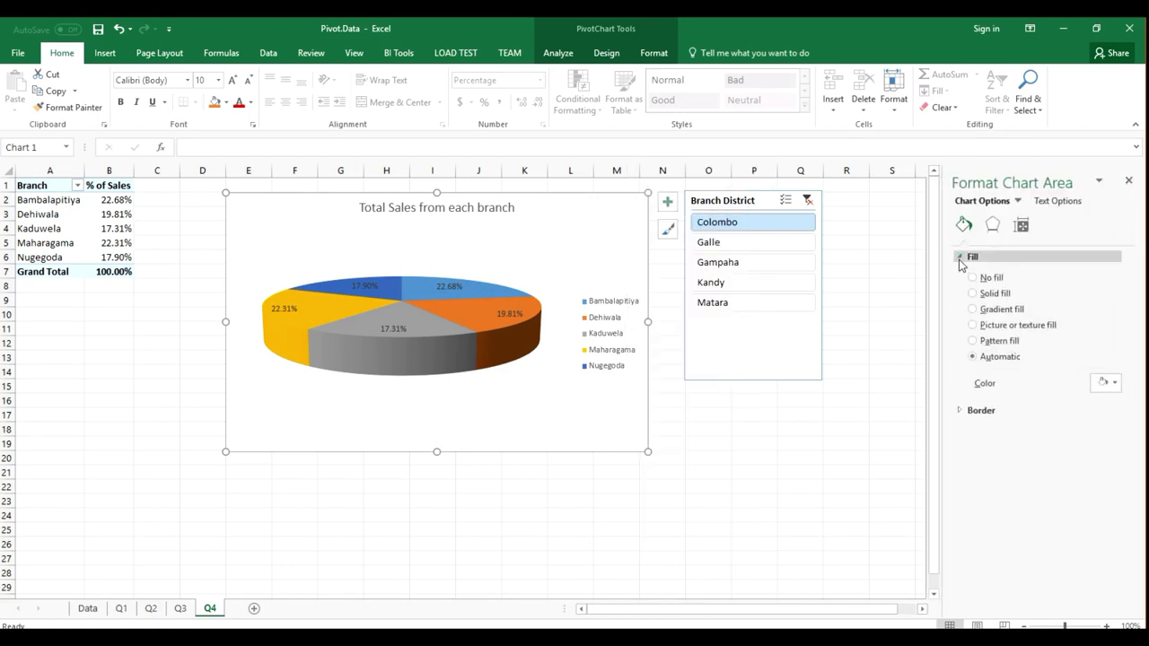
pyautogui.click(973, 310)
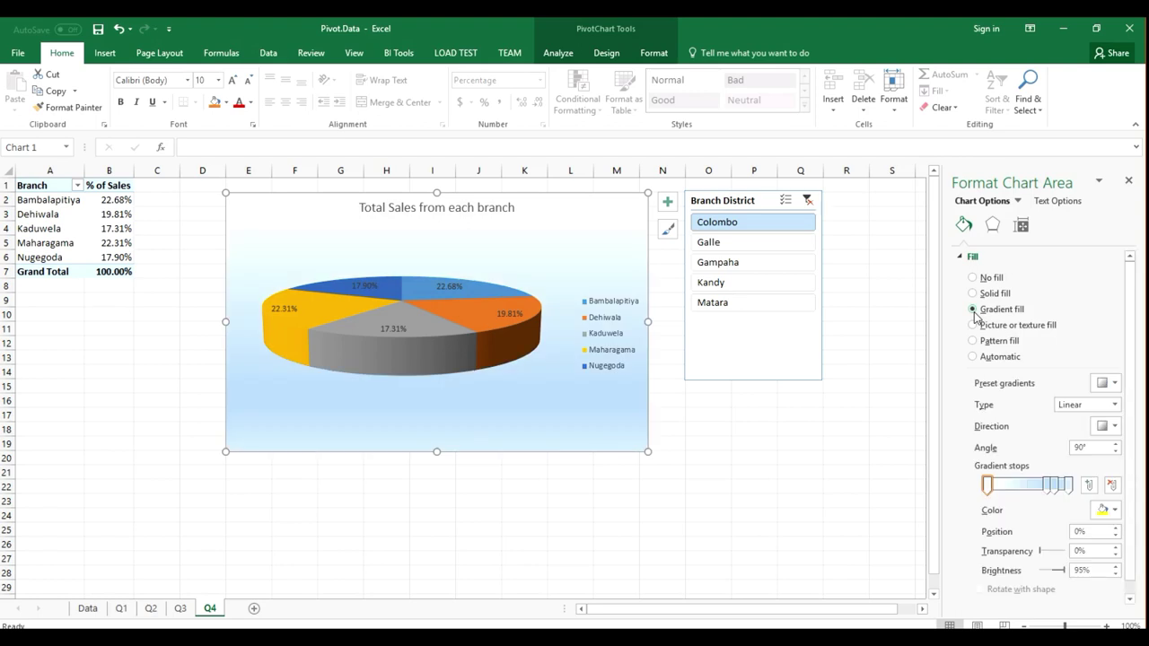
# Step: Add a light yellow gradient stop at 37%
pyautogui.click(1089, 485)
pyautogui.click(1115, 512)
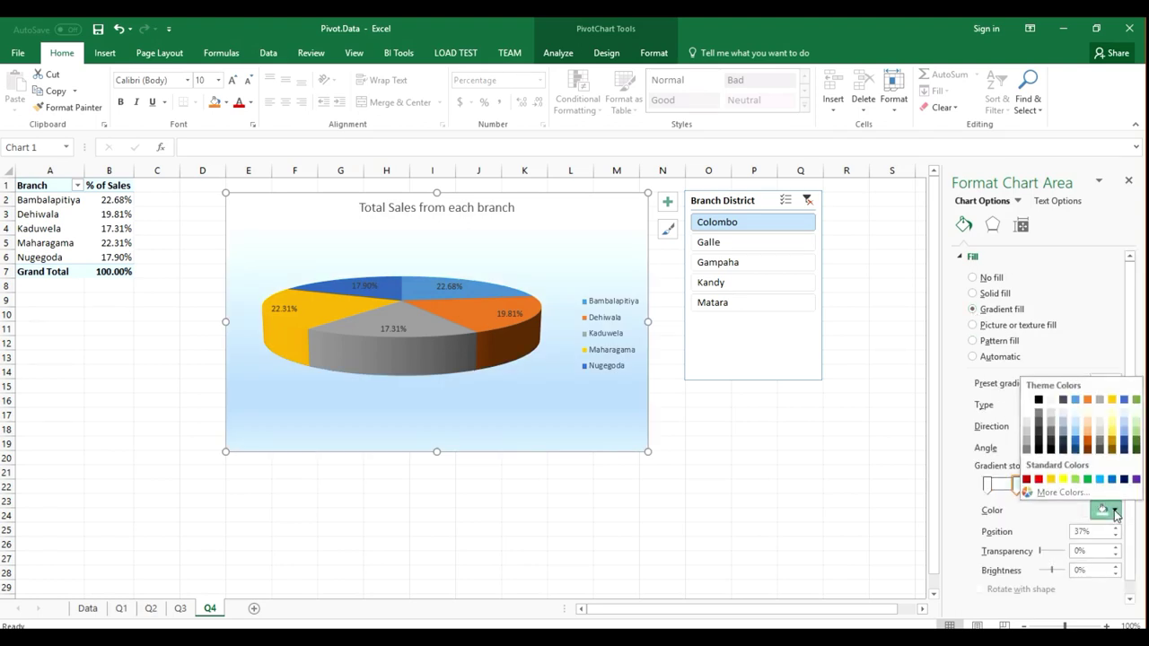
pyautogui.click(1113, 423)
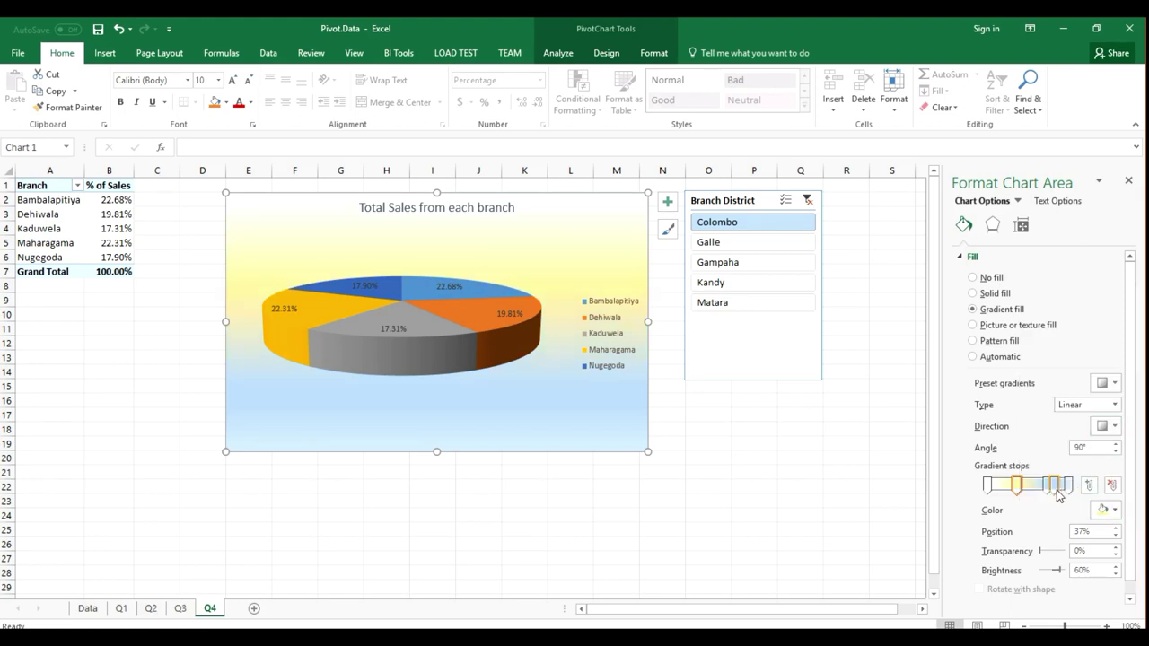
pyautogui.click(1110, 485)
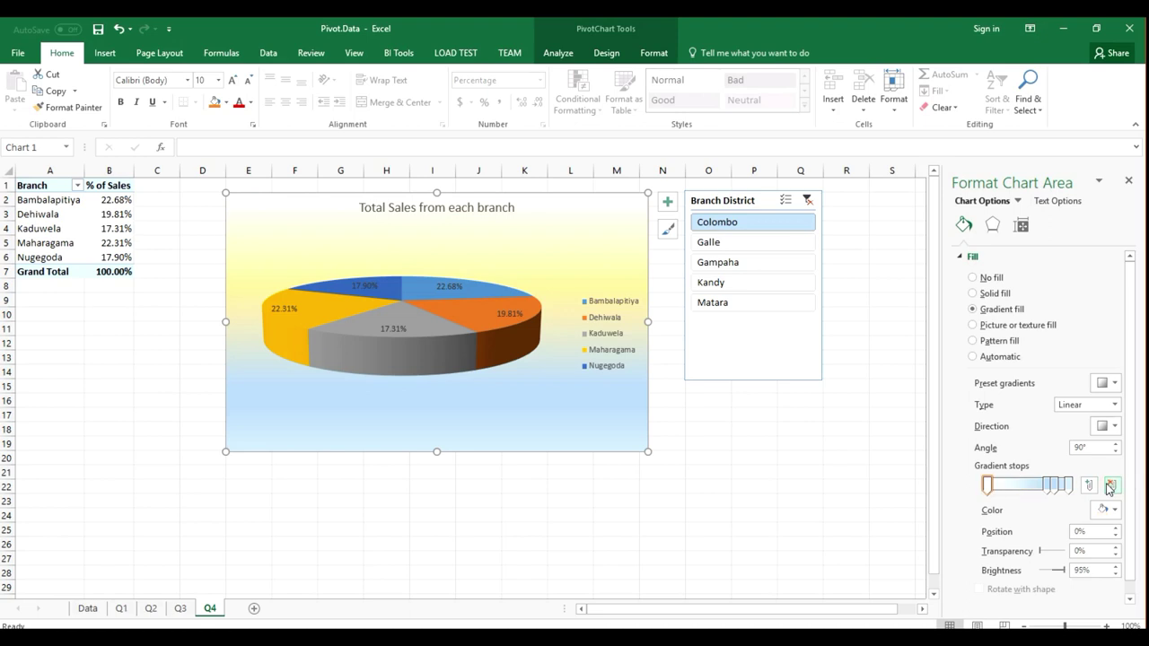
pyautogui.click(1090, 486)
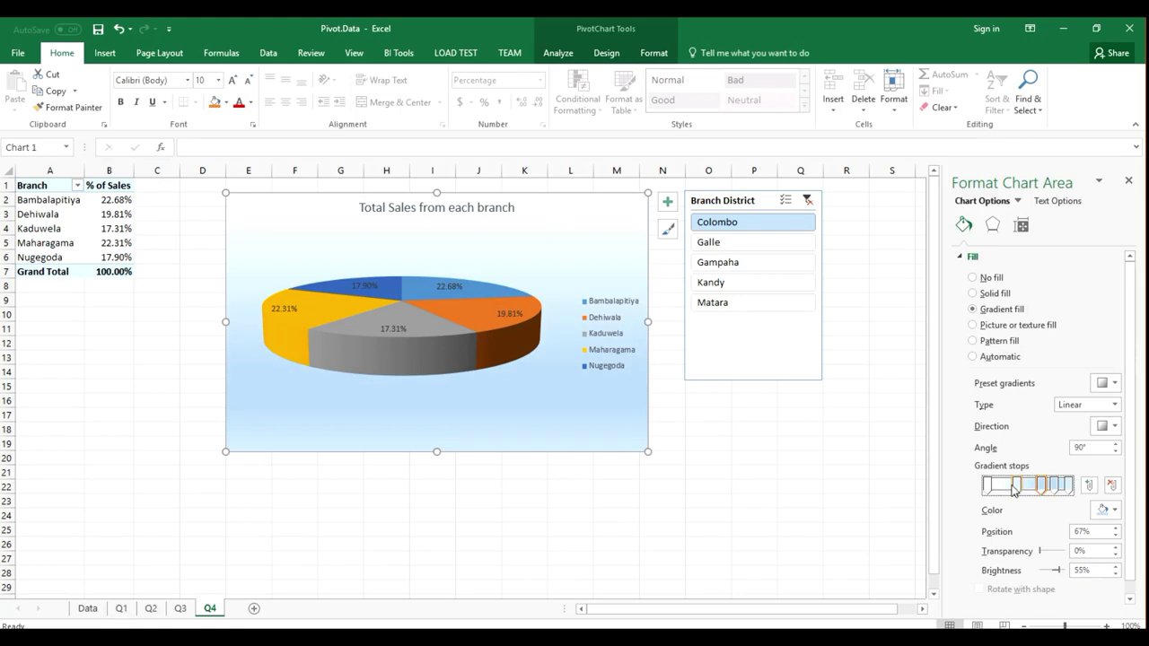
pyautogui.click(1114, 510)
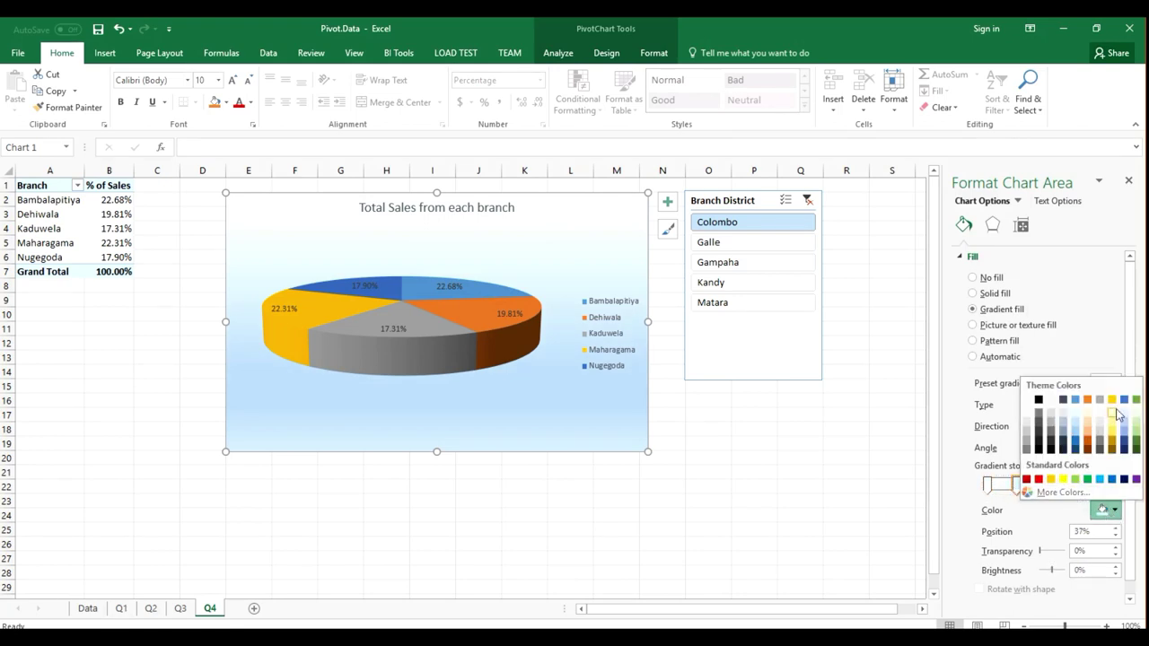
pyautogui.click(1112, 416)
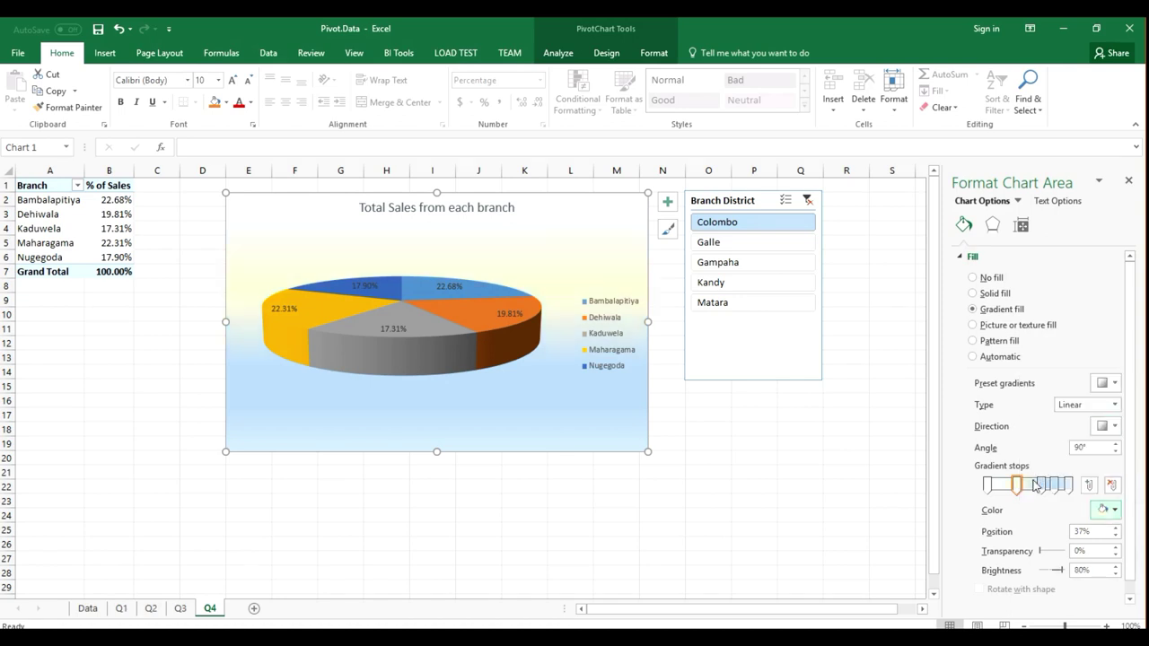
# Step: Recolour the 67% and 83% gradient stops with darker grey shades
pyautogui.click(1043, 485)
pyautogui.click(1116, 510)
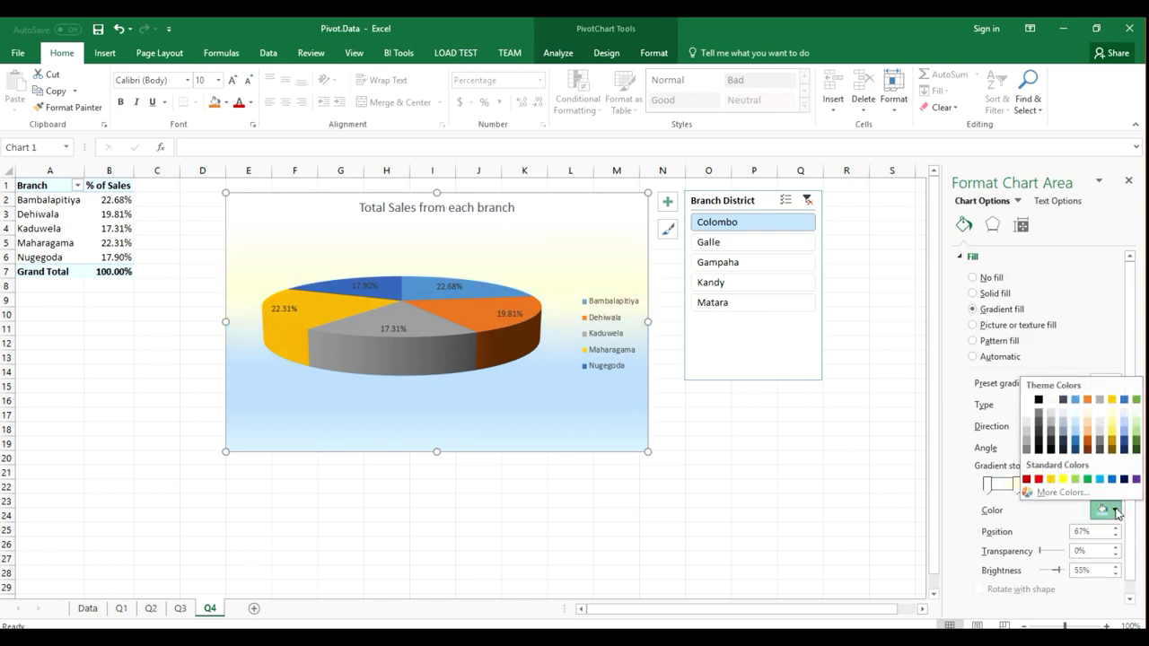
pyautogui.click(1052, 418)
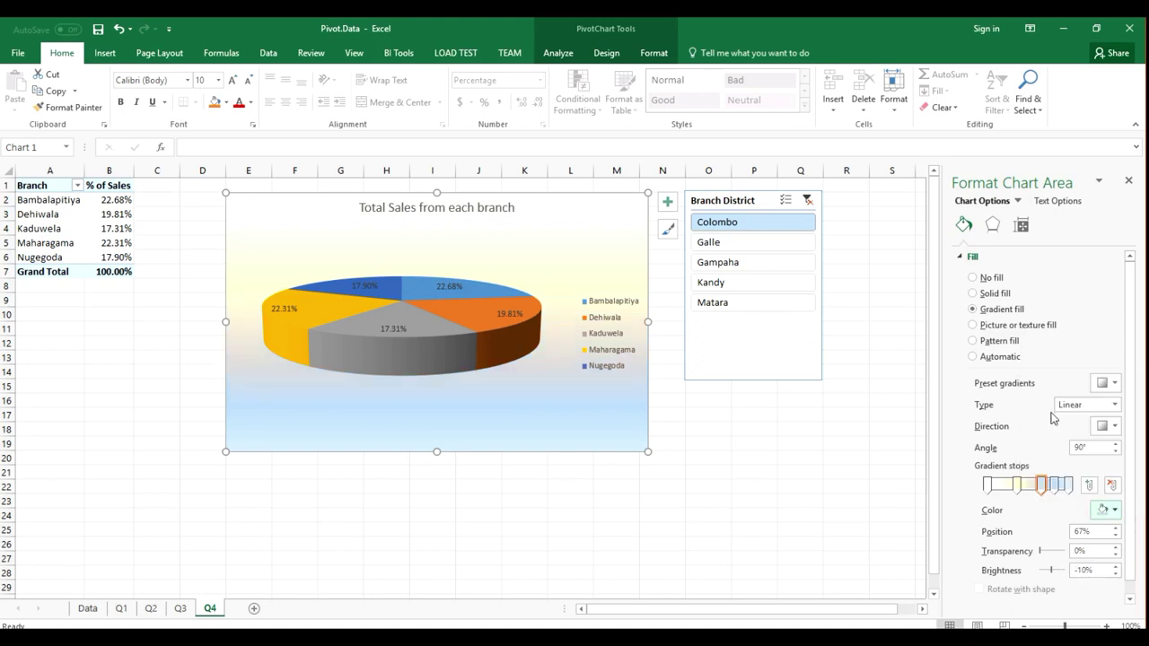
pyautogui.click(1058, 485)
pyautogui.click(1116, 510)
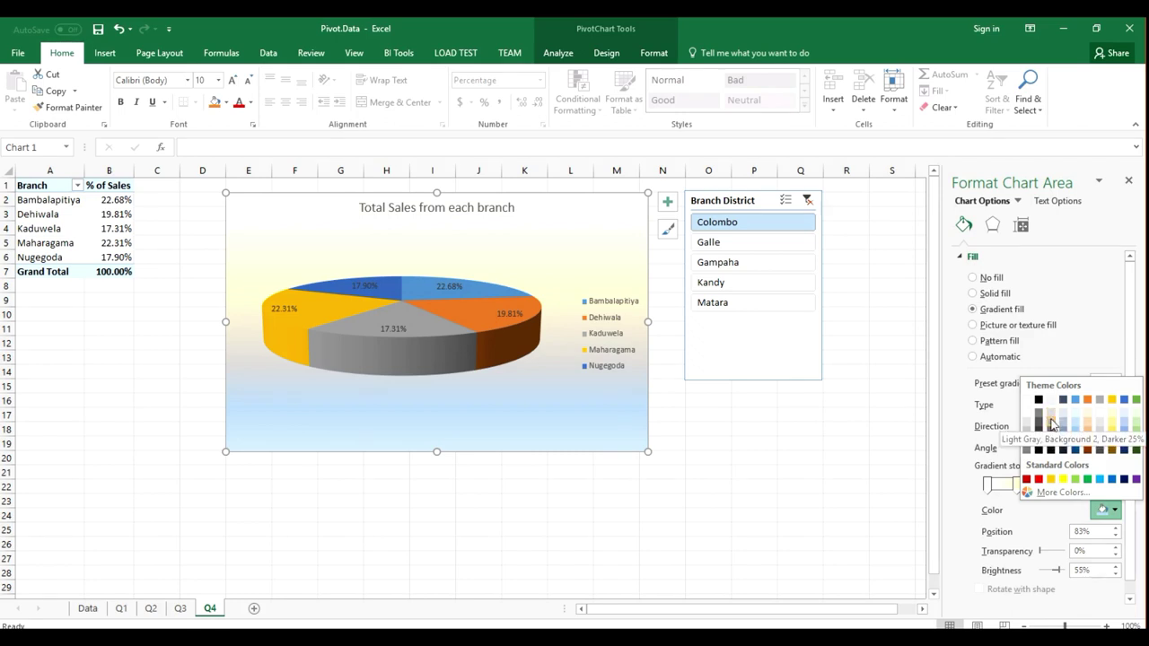
pyautogui.click(1052, 428)
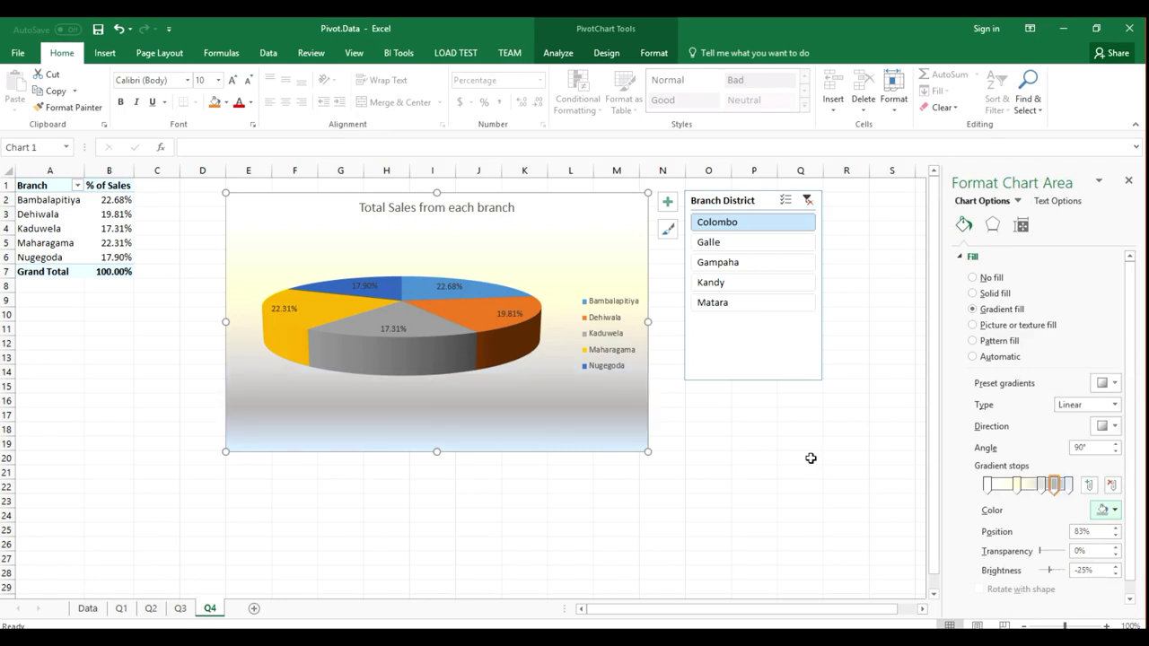
pyautogui.click(783, 459)
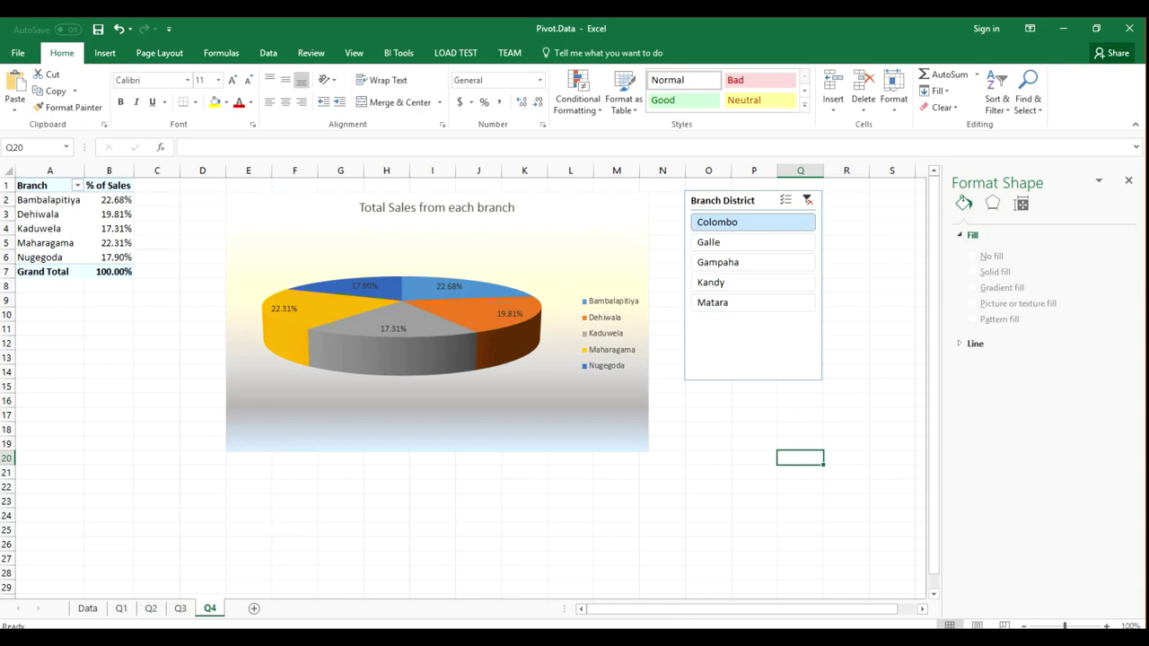
pyautogui.click(647, 600)
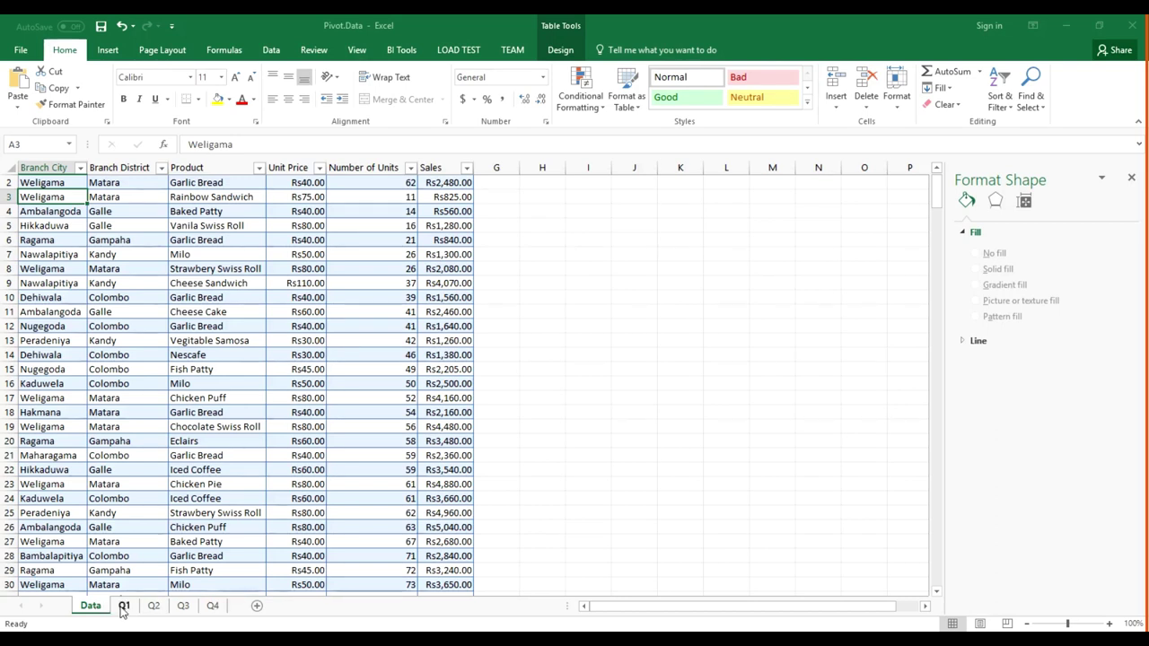
# Step: Add a sheet named Q5 after Q4, then go back to the Data sheet
pyautogui.click(257, 606)
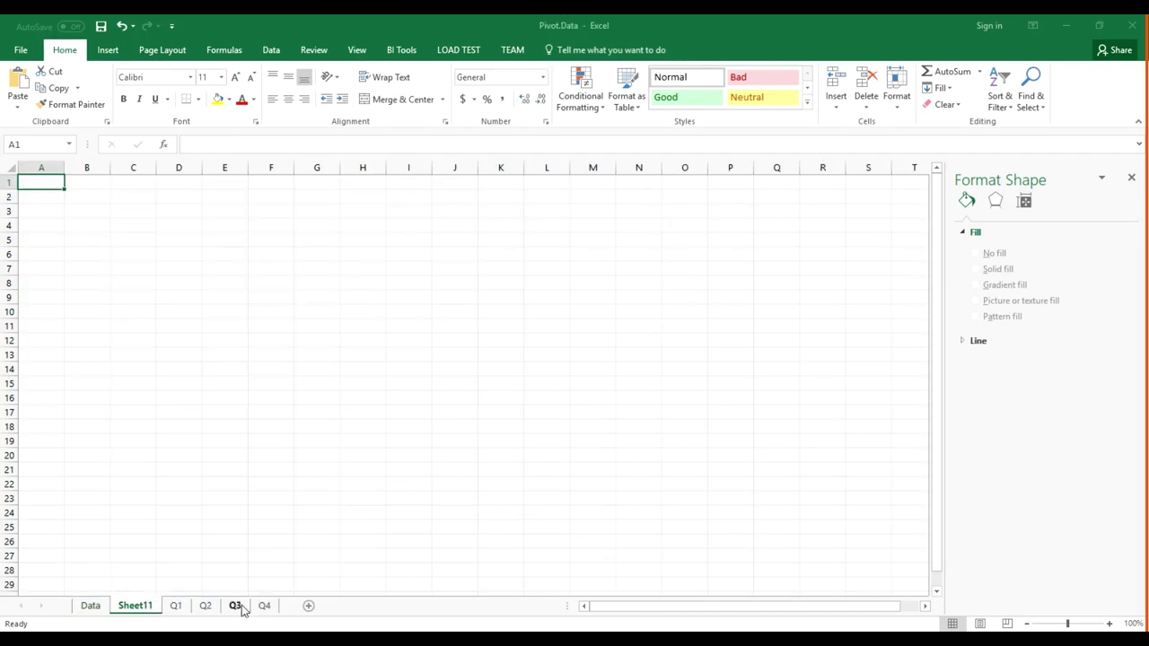
pyautogui.doubleClick(141, 608)
pyautogui.write('Q5')
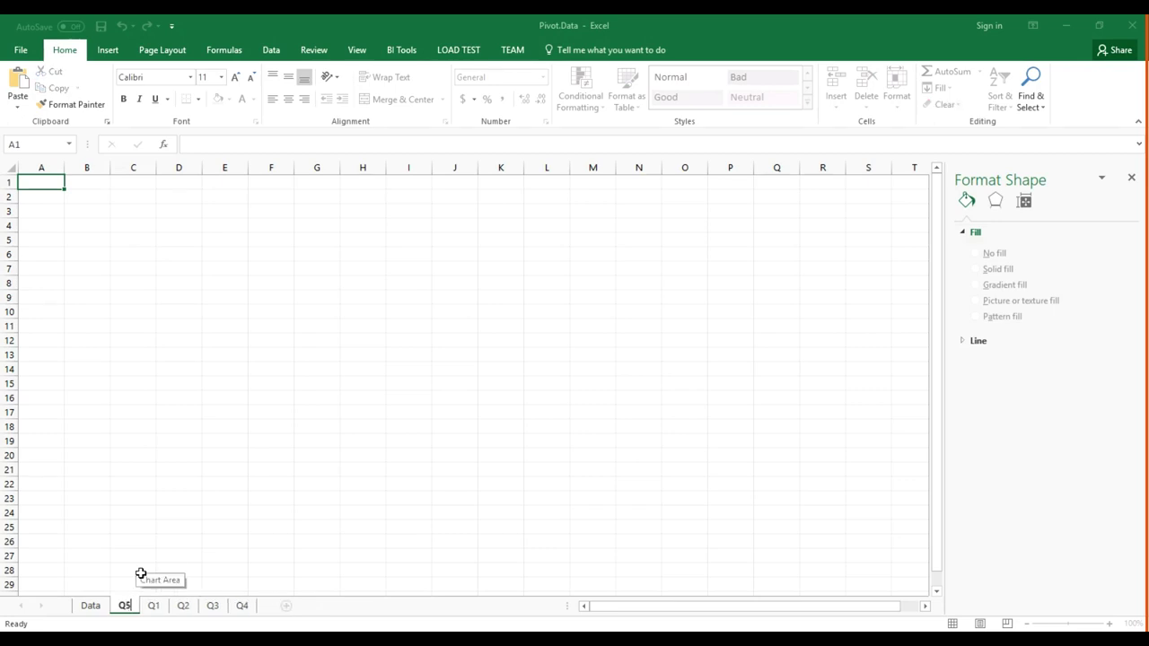
pyautogui.press('Return')
pyautogui.moveTo(136, 609); pyautogui.dragTo(264, 612)
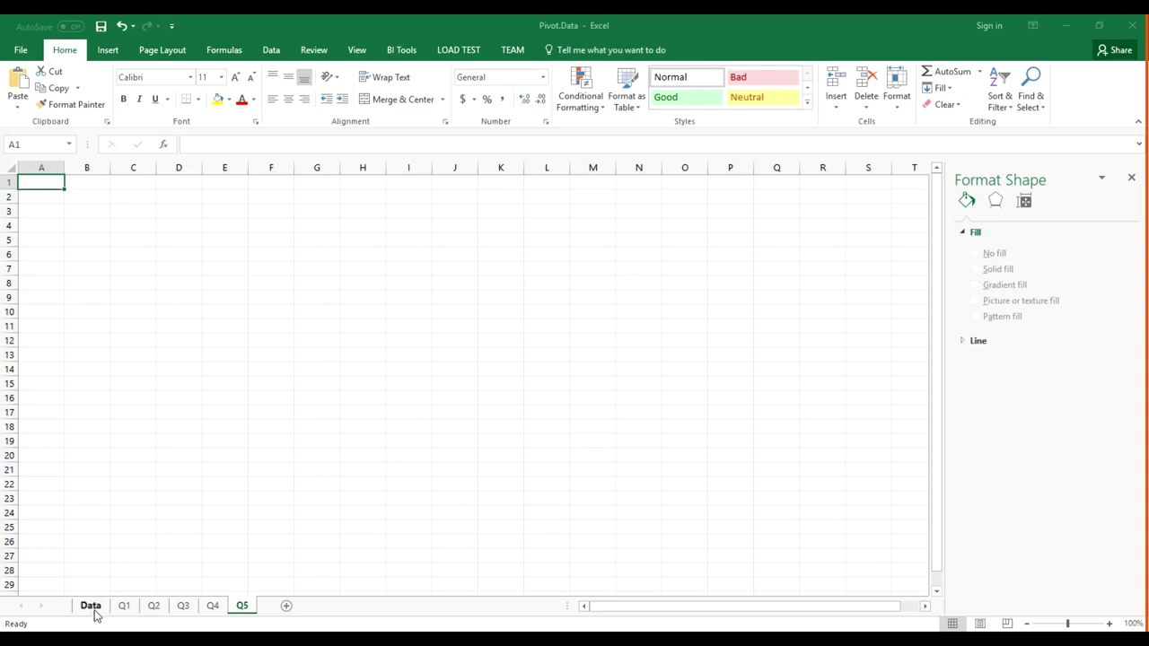
pyautogui.click(89, 606)
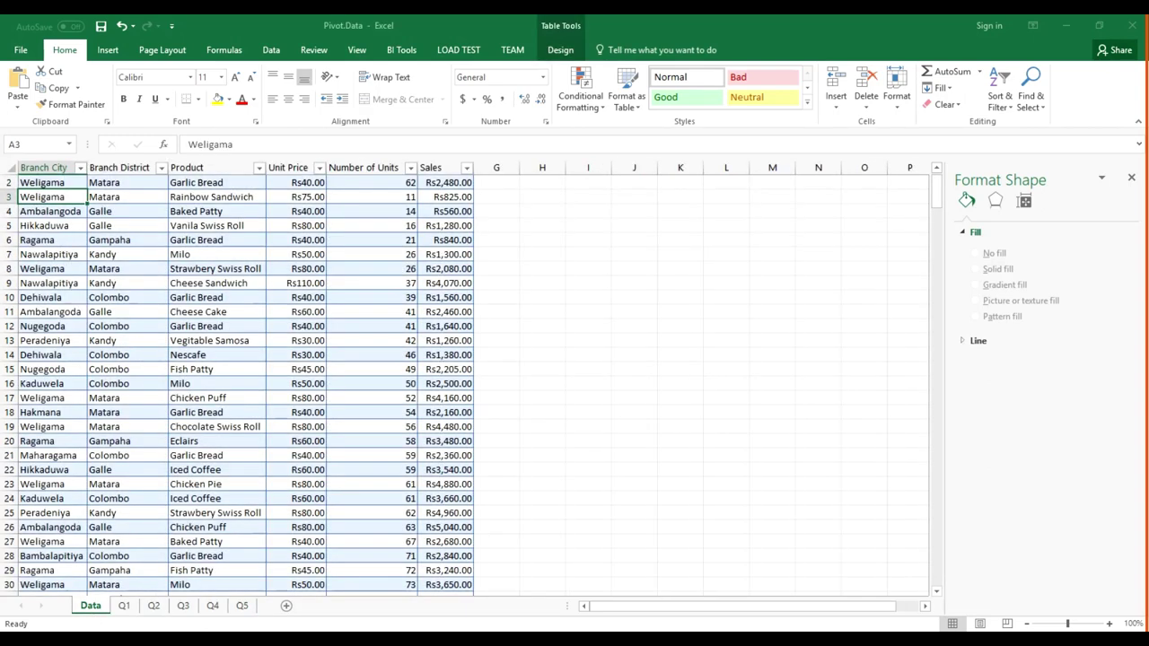
# Step: Insert a PivotChart from Table1 on the existing Q5 sheet at cell A2
pyautogui.click(108, 50)
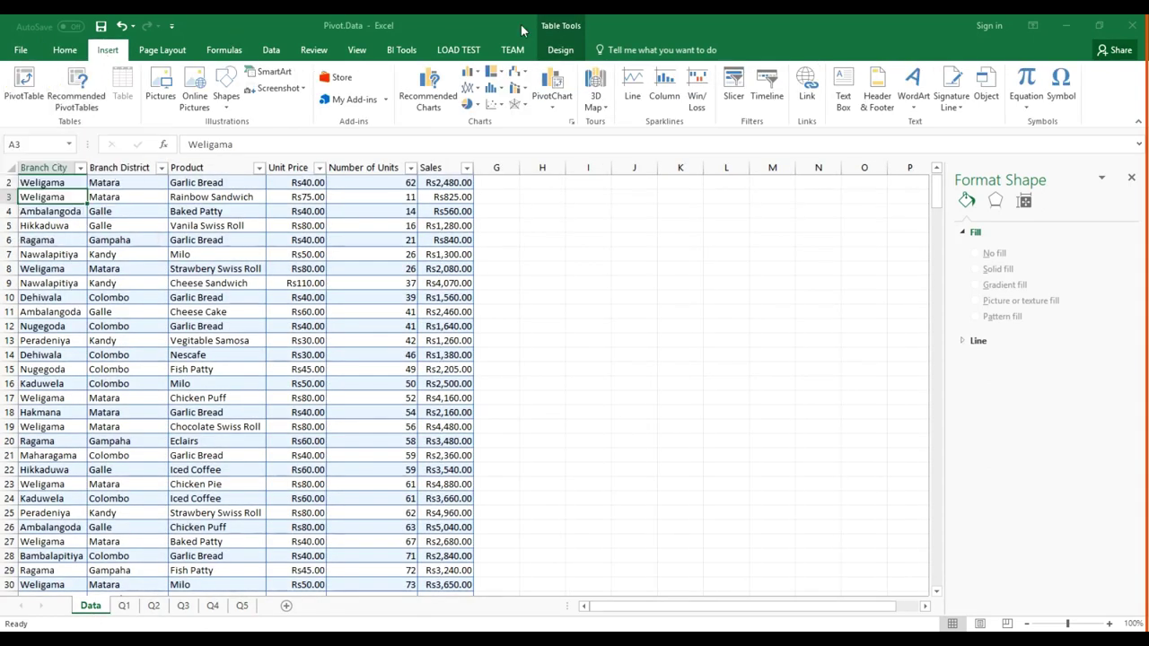
pyautogui.click(561, 106)
pyautogui.click(565, 124)
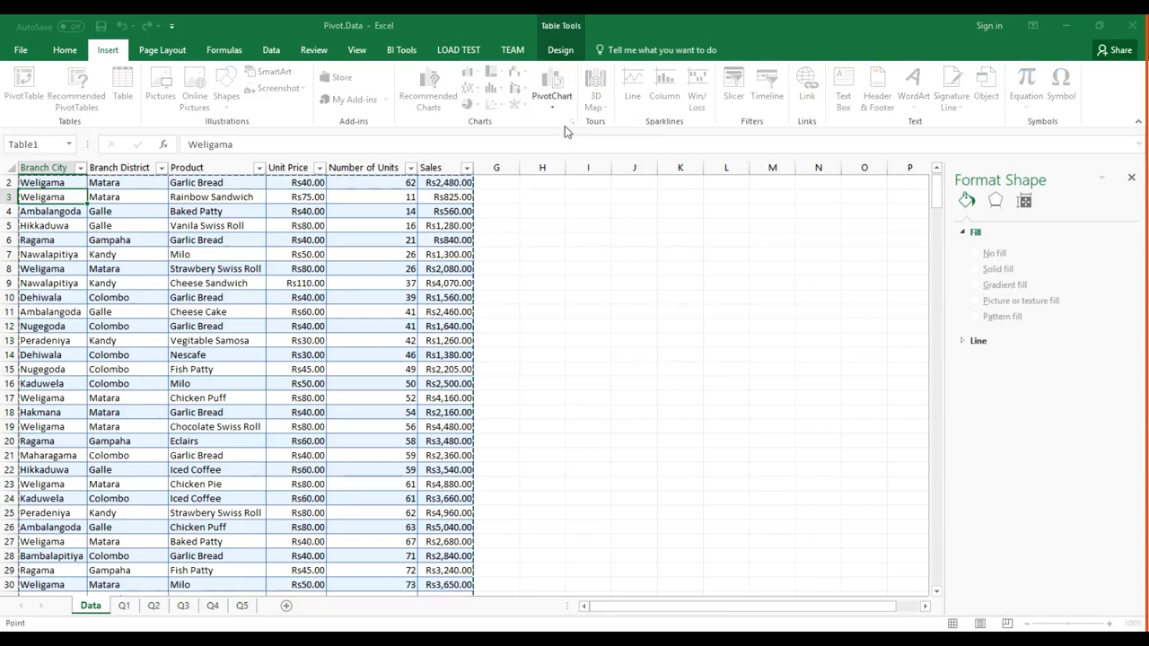
pyautogui.click(749, 371)
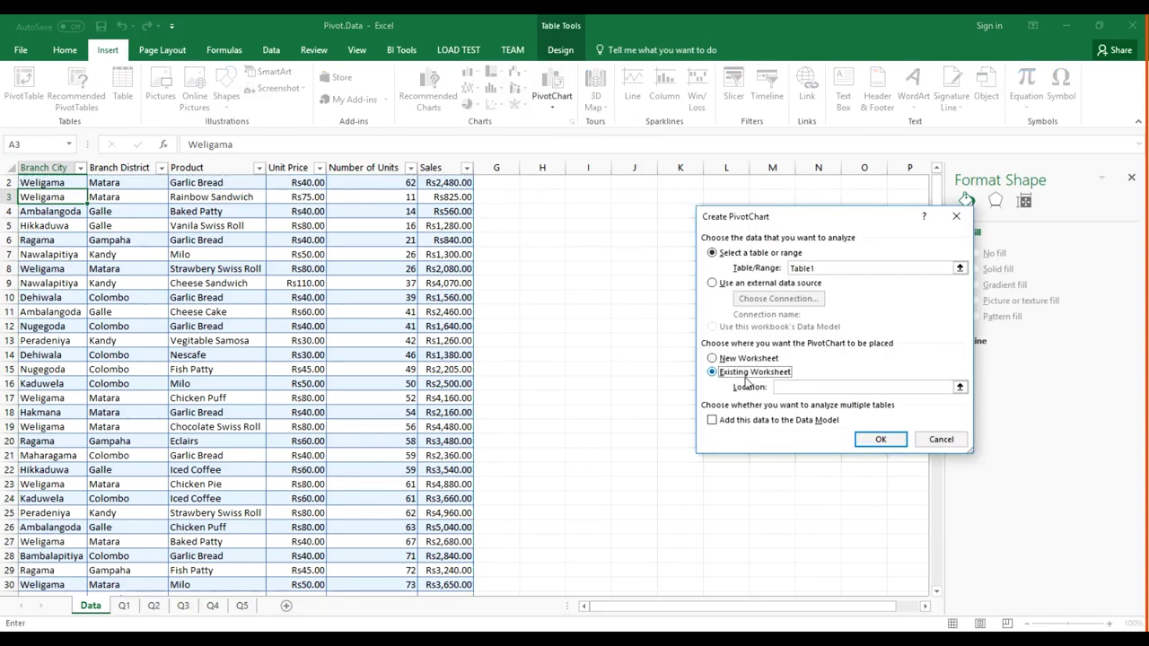
pyautogui.click(960, 386)
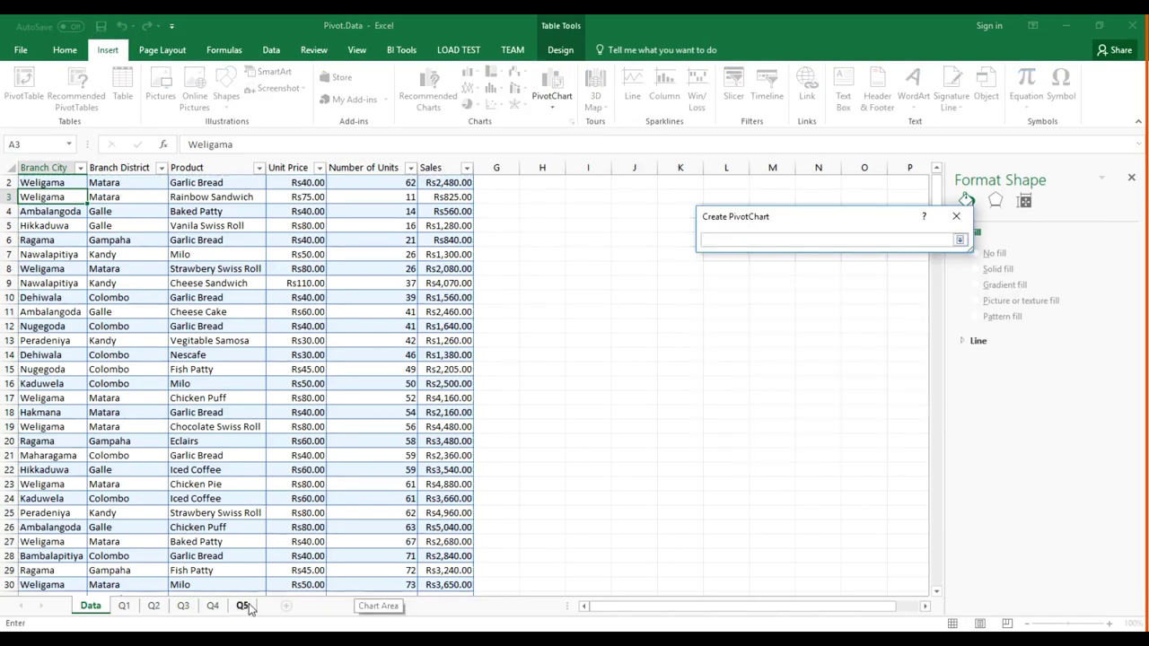
pyautogui.click(242, 606)
pyautogui.click(47, 197)
pyautogui.click(960, 240)
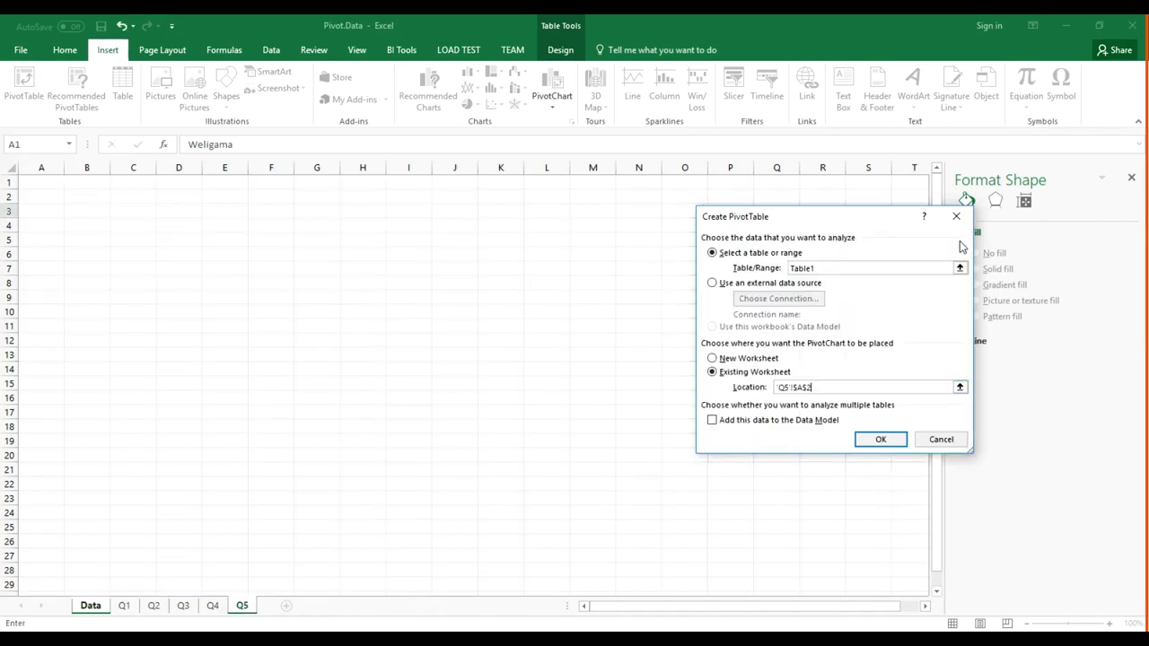
pyautogui.click(879, 439)
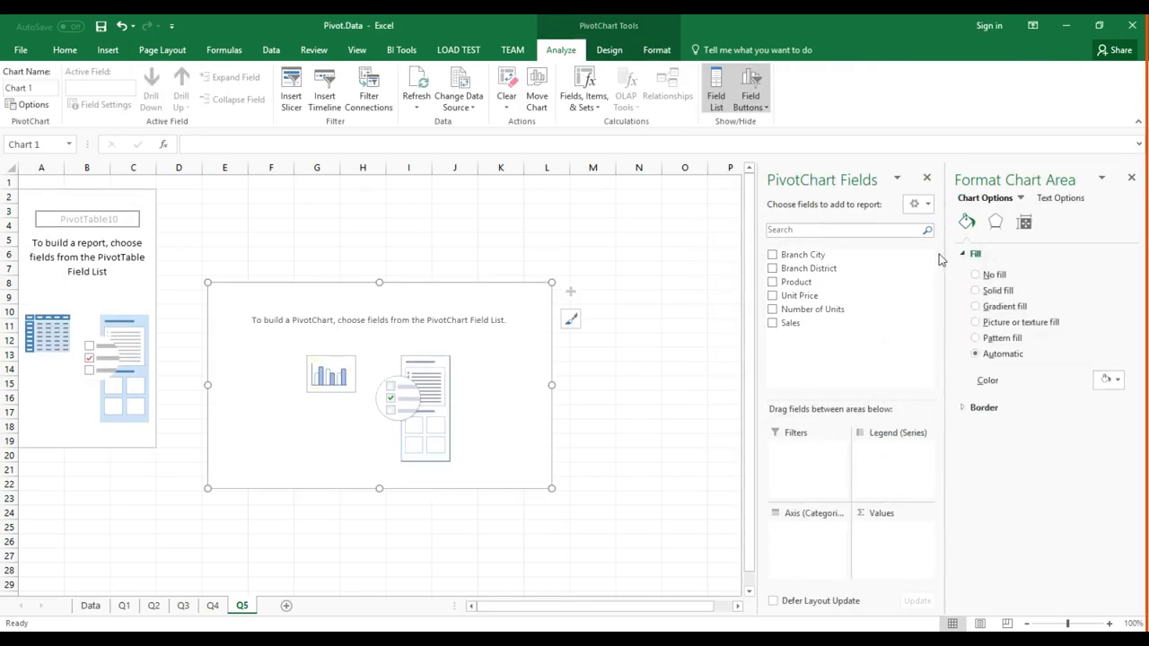
# Step: Plot Sales by Branch District and Branch City, renaming the value field Total Sales
pyautogui.moveTo(847, 269); pyautogui.dragTo(844, 554)
pyautogui.moveTo(801, 255); pyautogui.dragTo(848, 561)
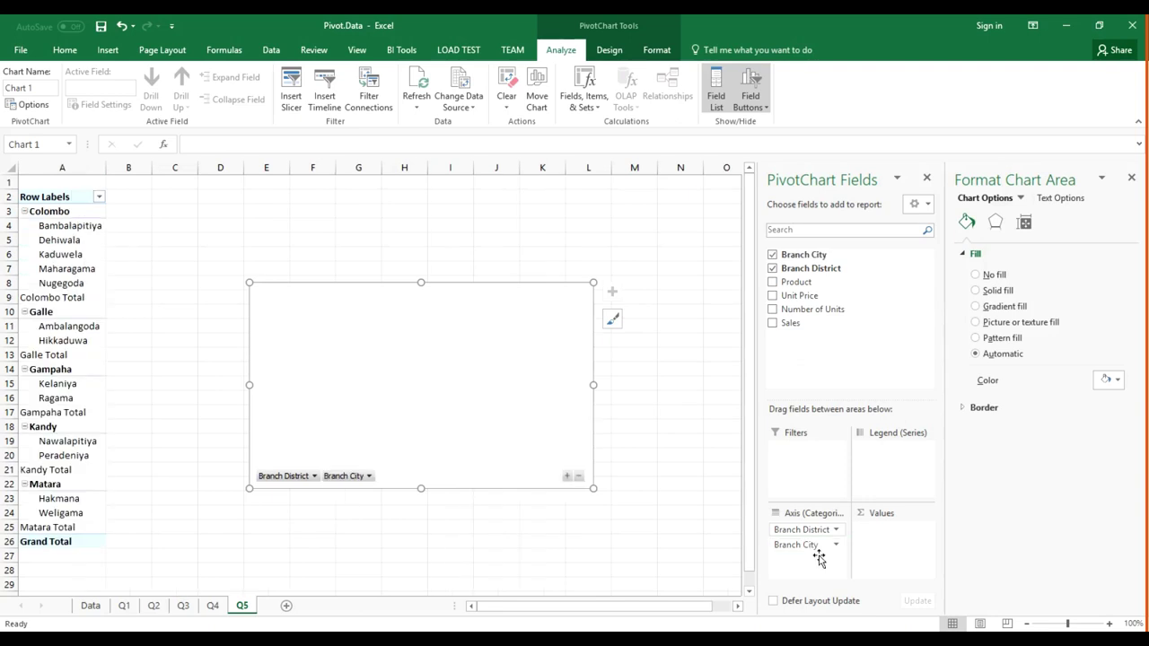
pyautogui.moveTo(791, 323); pyautogui.dragTo(891, 544)
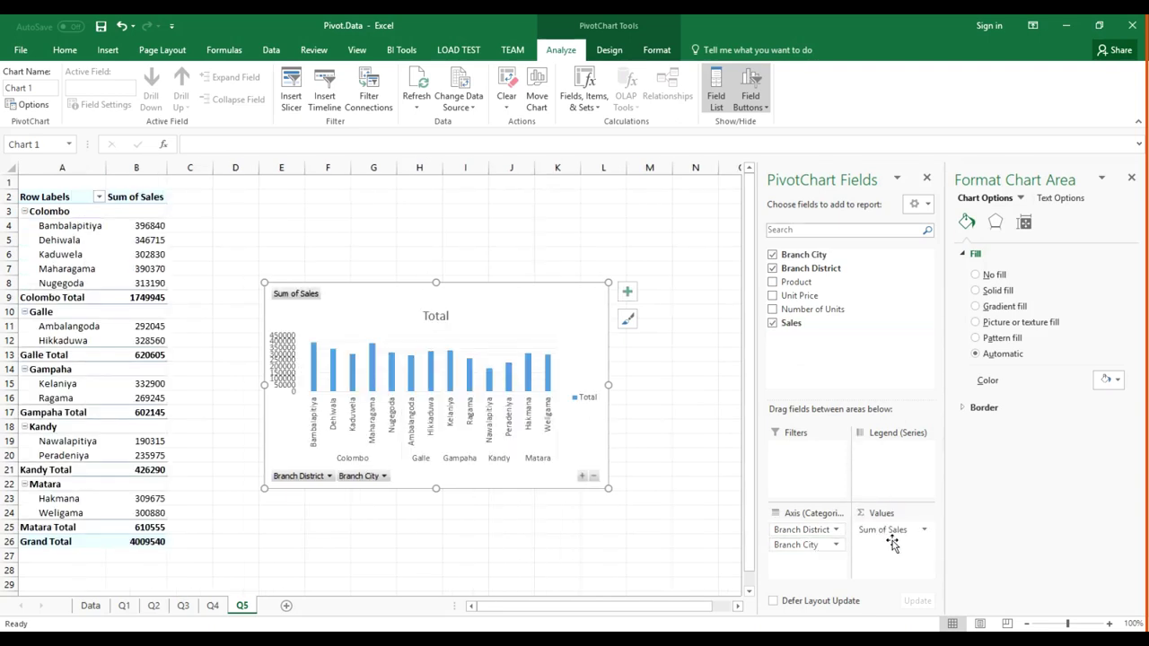
pyautogui.click(924, 530)
pyautogui.click(909, 585)
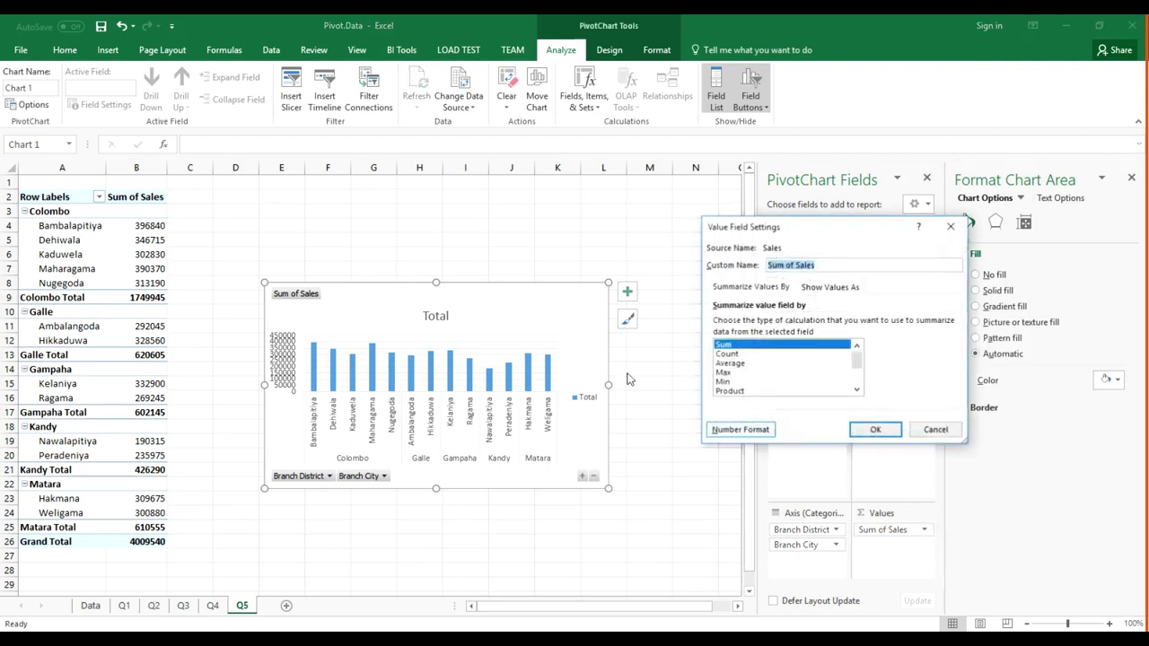
pyautogui.write('tal')
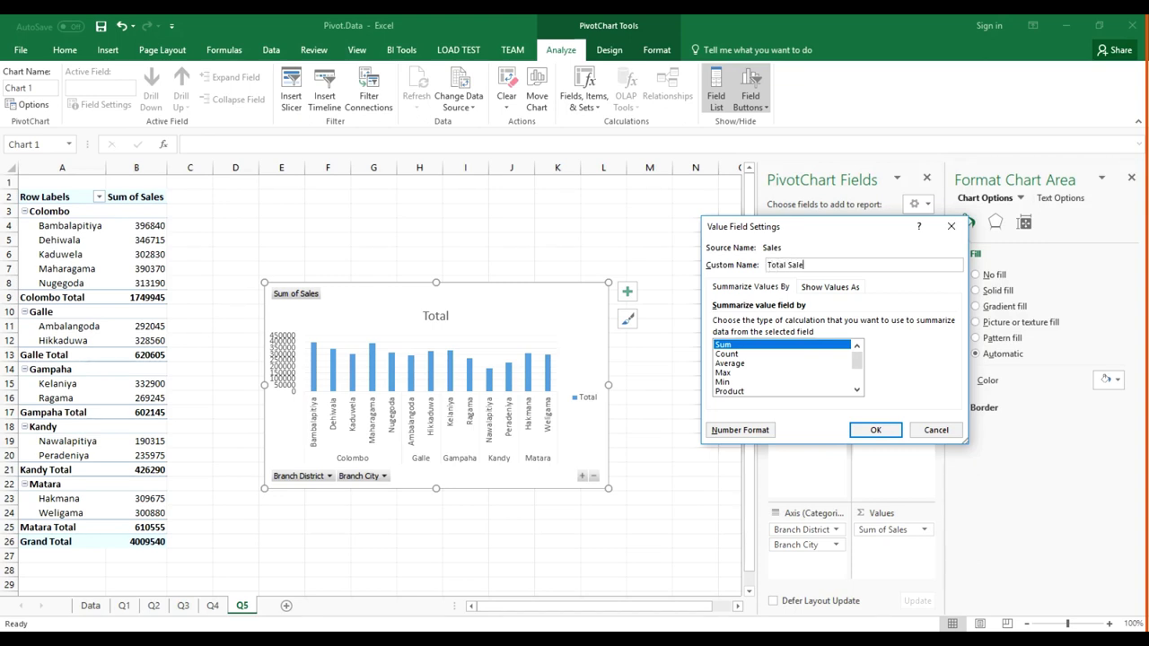
pyautogui.press('Return')
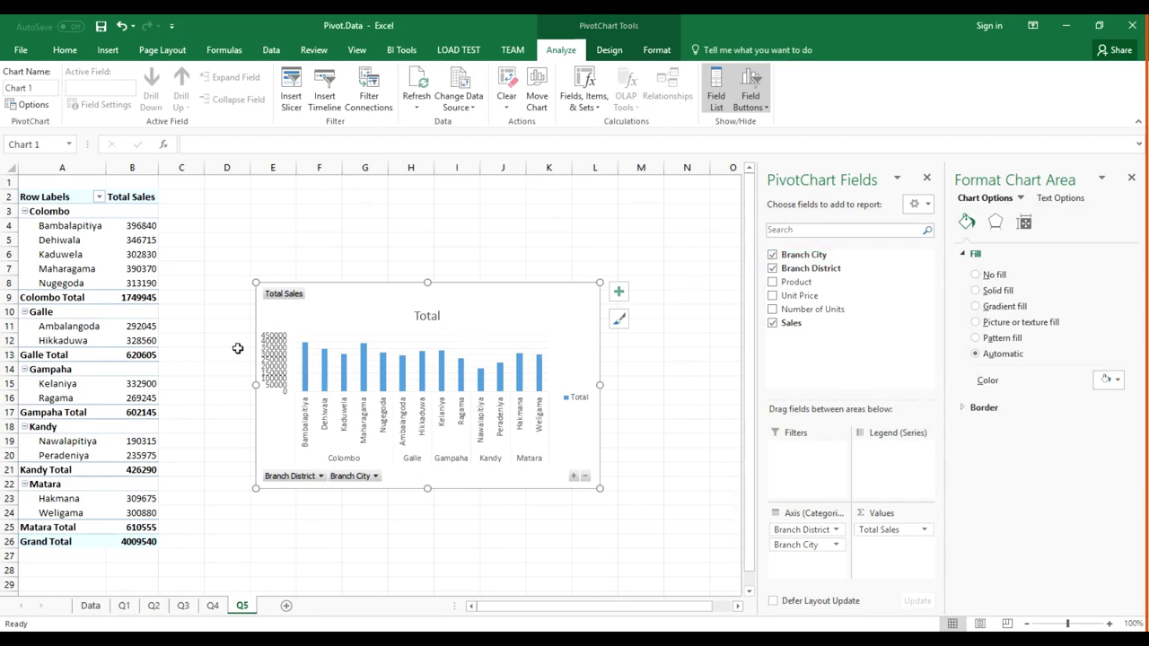
# Step: Hide all field buttons on the chart and retitle it Total Sales
pyautogui.rightClick(288, 301)
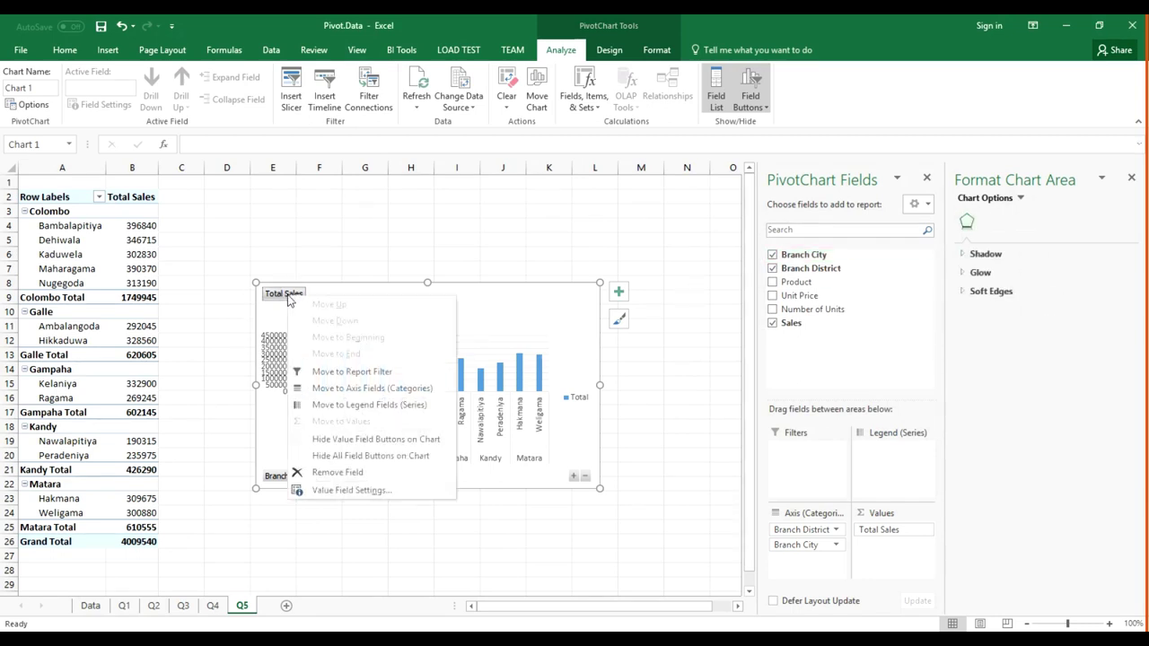
pyautogui.click(360, 457)
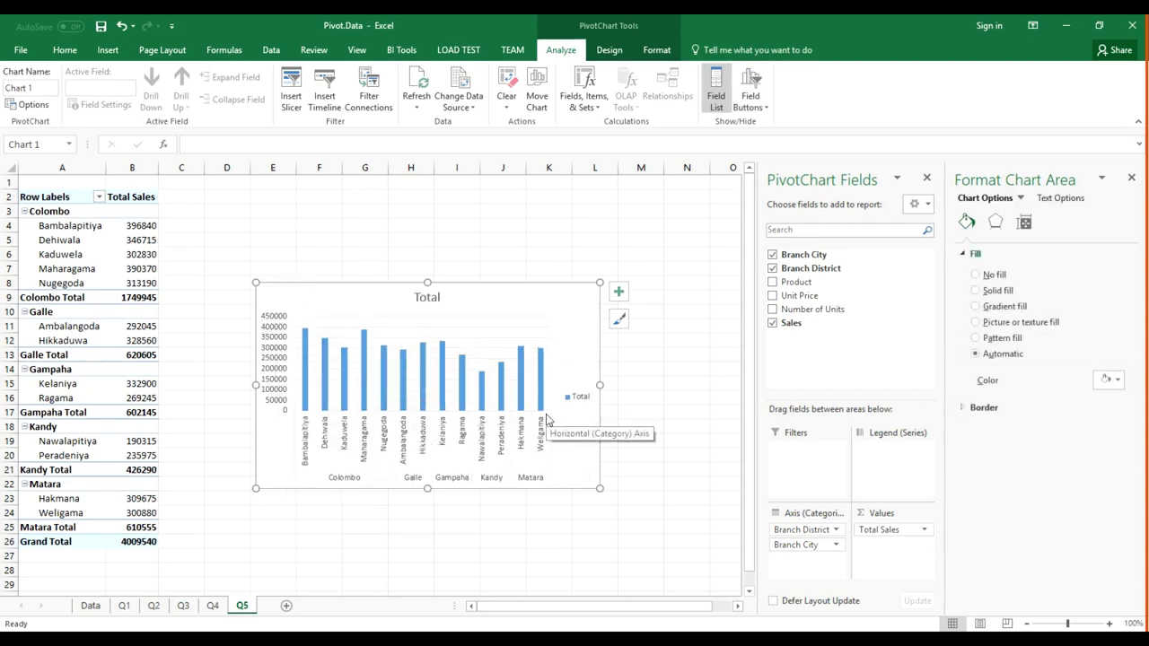
pyautogui.click(438, 299)
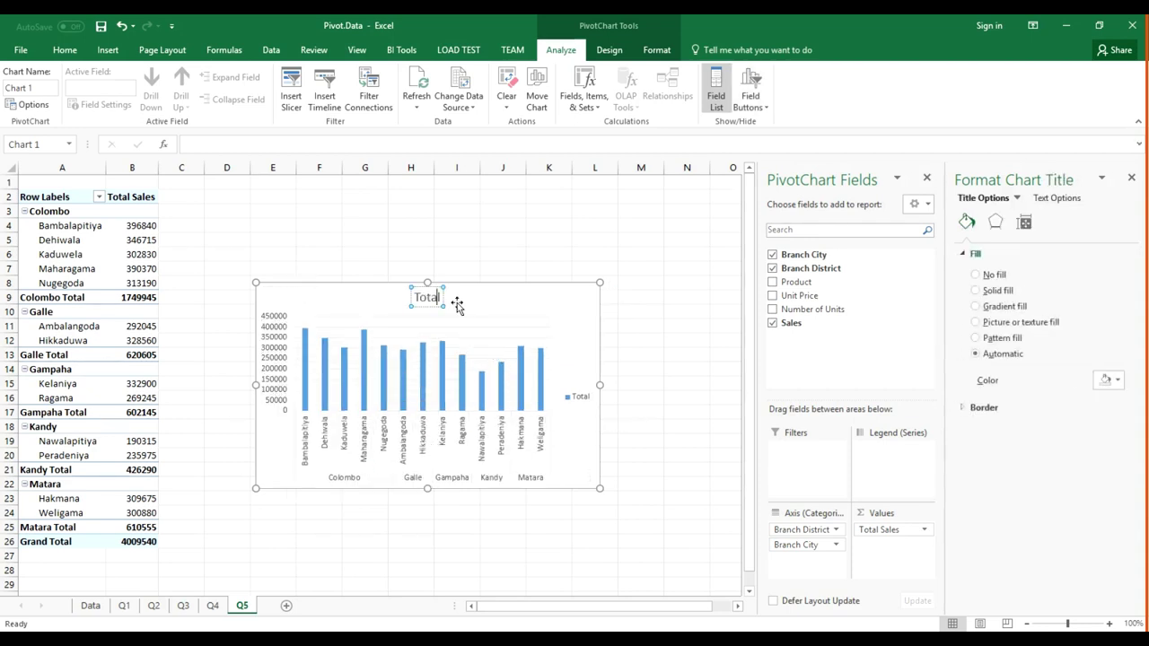
pyautogui.write(' Sales')
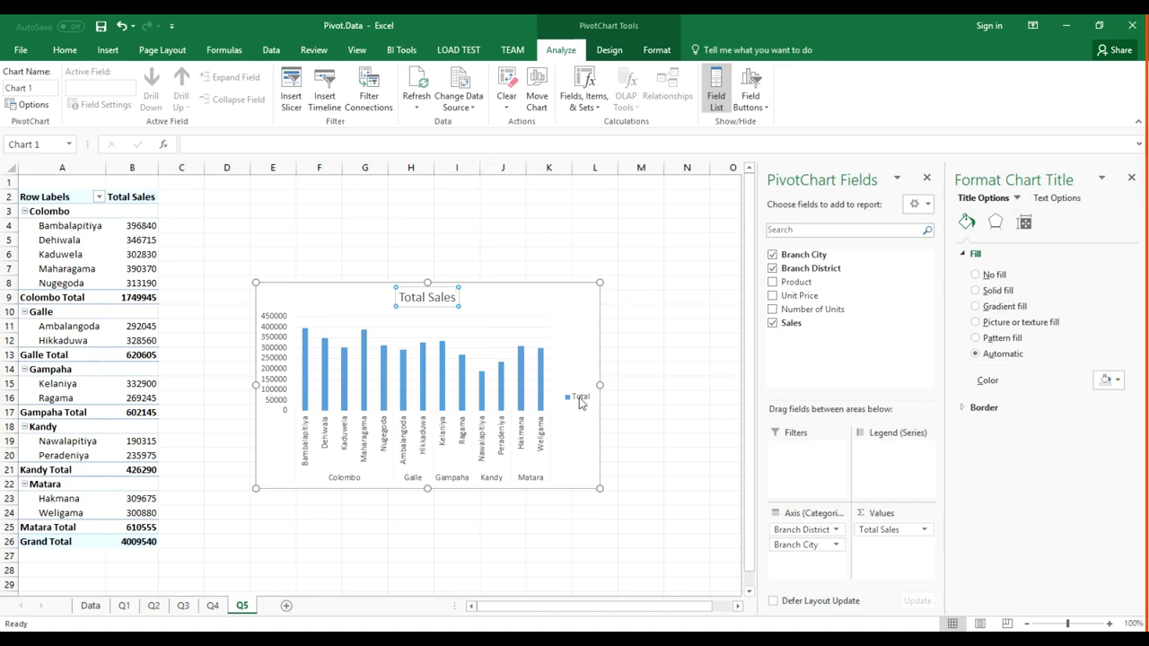
# Step: Delete the chart's legend
pyautogui.click(579, 400)
pyautogui.press('Delete')
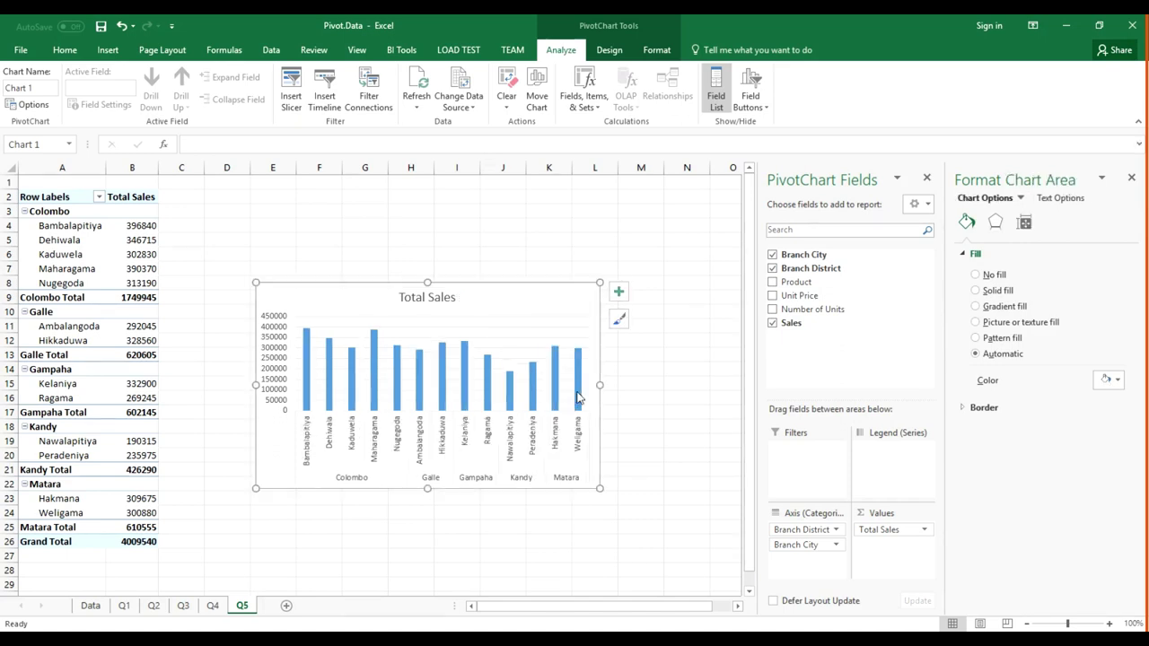
pyautogui.rightClick(575, 302)
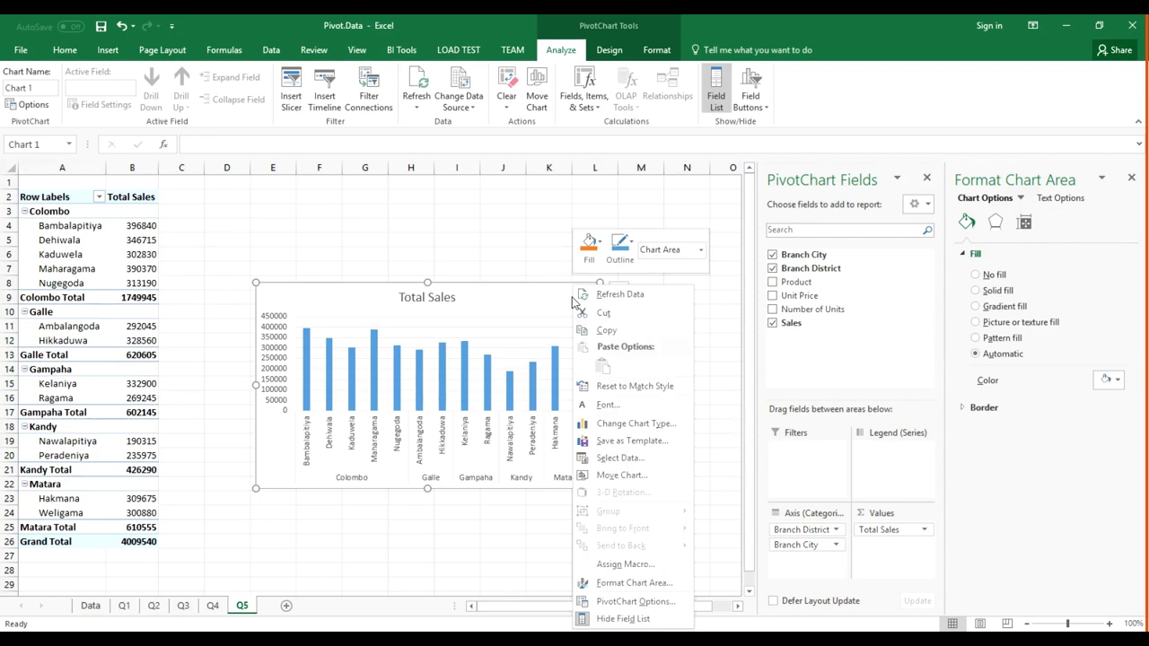
pyautogui.press('Escape')
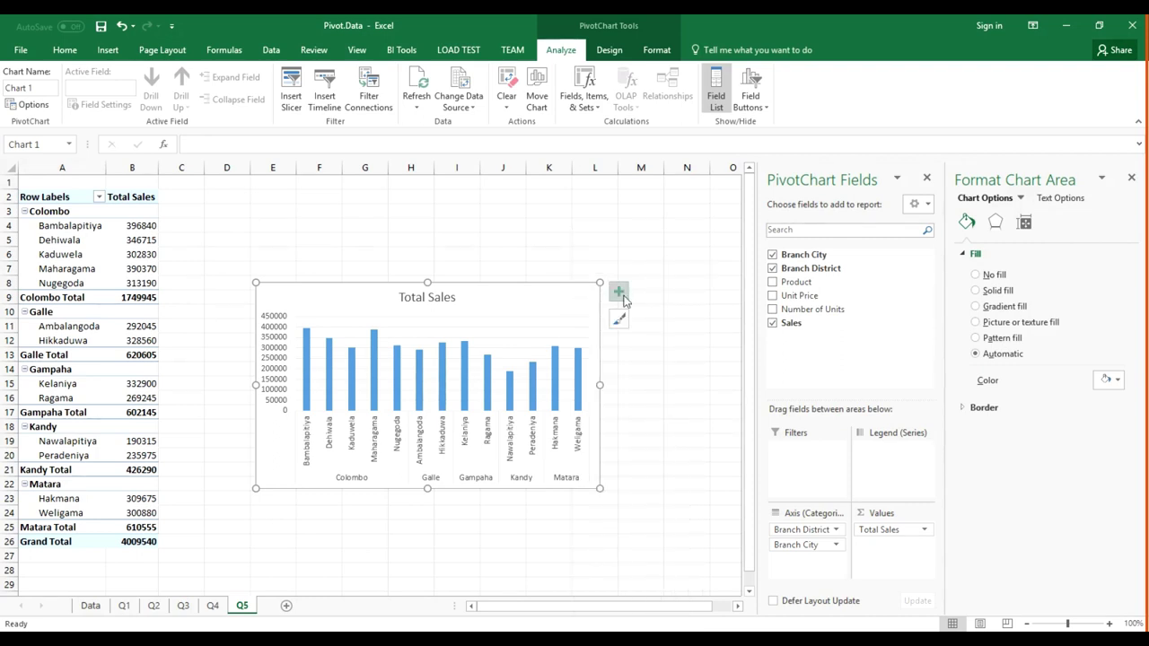
# Step: Add axis titles: Branch on the horizontal axis and Total Sales on the vertical
pyautogui.click(620, 292)
pyautogui.click(654, 320)
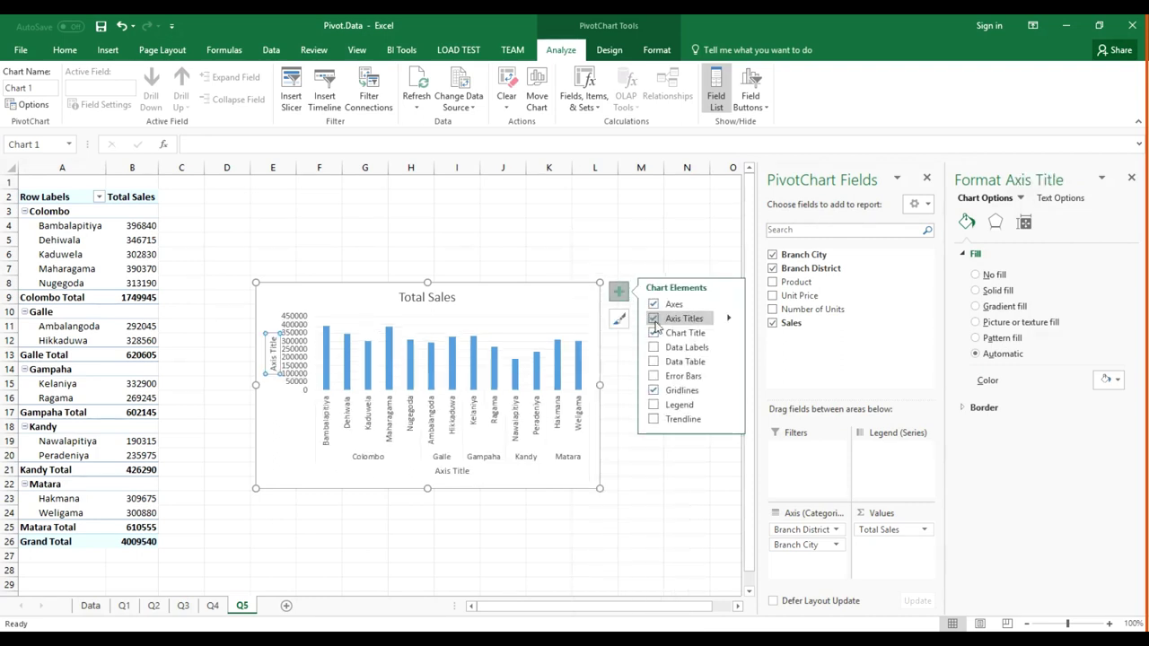
pyautogui.click(459, 474)
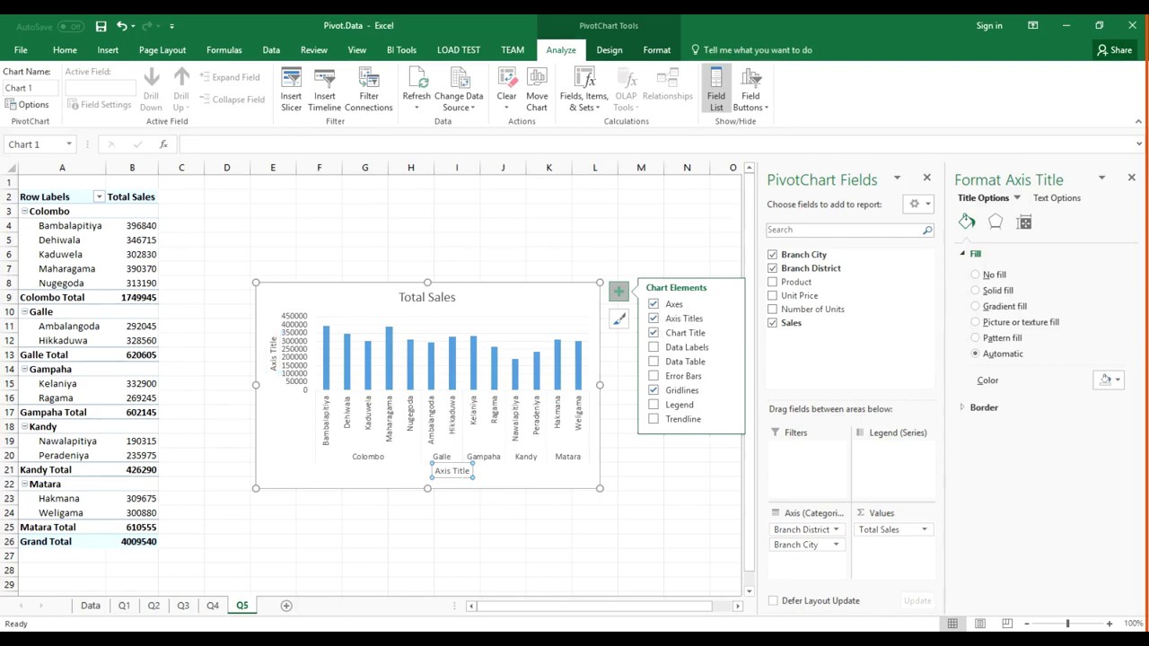
pyautogui.tripleClick(453, 470)
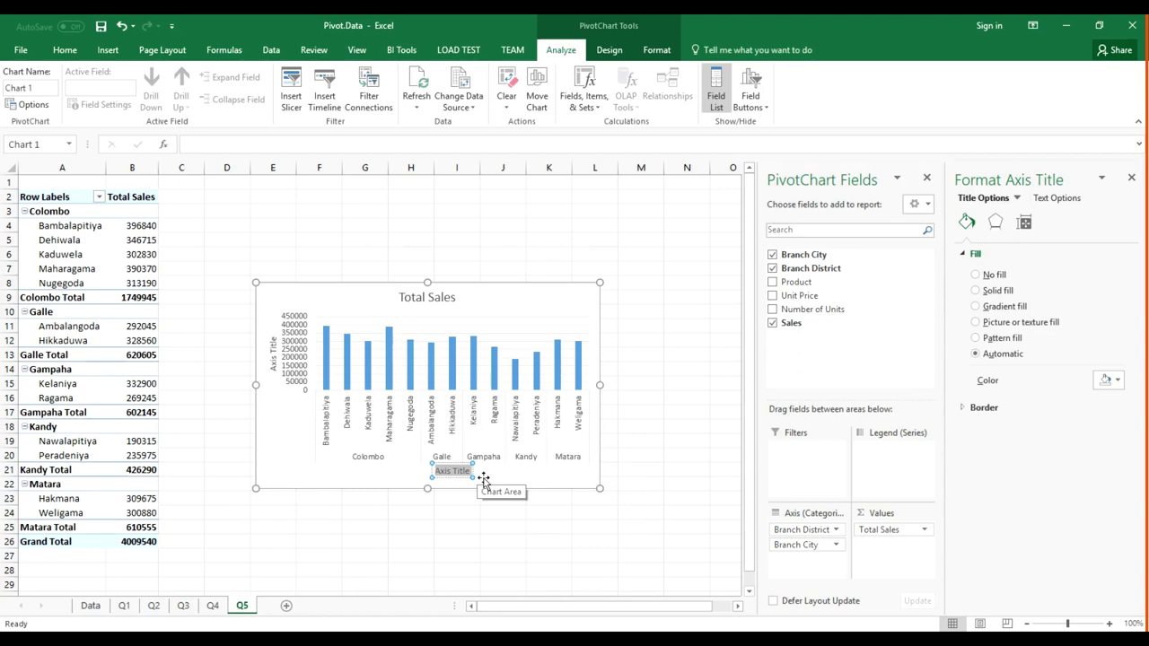
pyautogui.write('Branch')
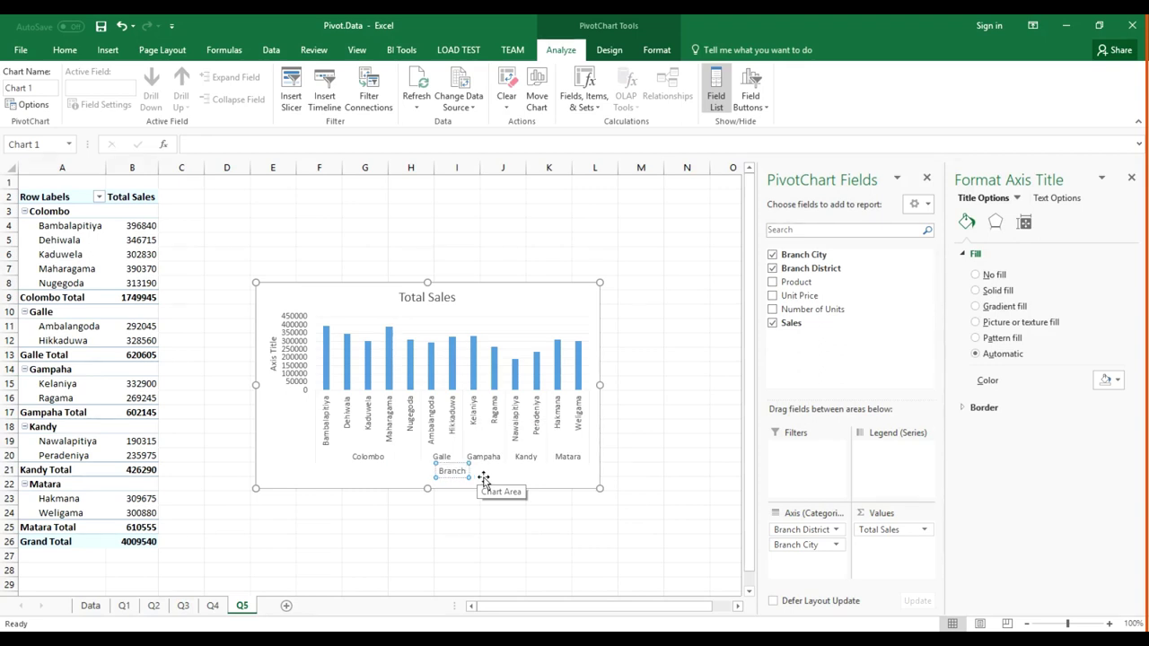
pyautogui.click(274, 355)
pyautogui.click(274, 352)
pyautogui.tripleClick(274, 355)
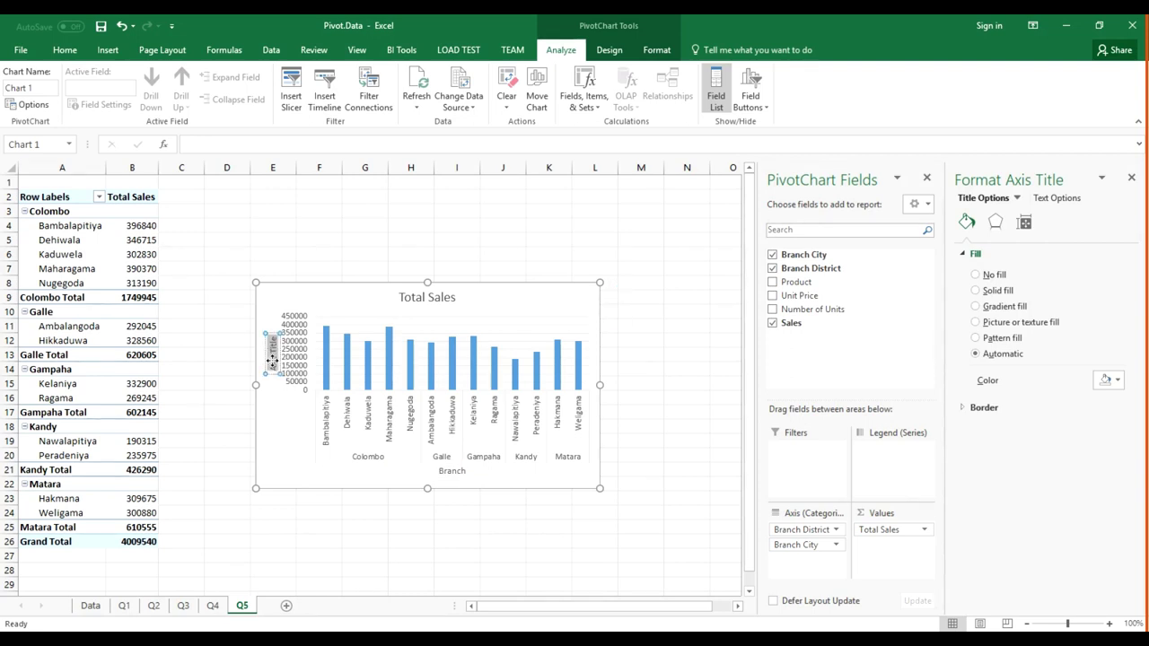
pyautogui.write('Total')
pyautogui.write(' Sales')
# Step: Apply a dark chart style and enlarge the chart
pyautogui.click(477, 306)
pyautogui.click(610, 49)
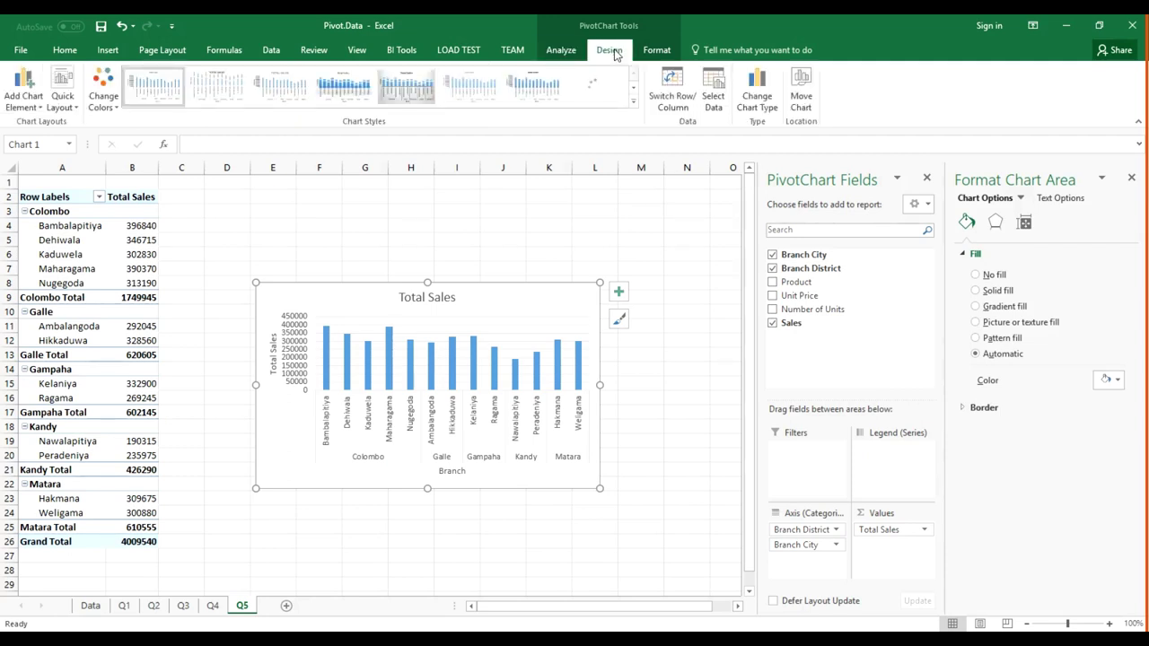
pyautogui.click(634, 104)
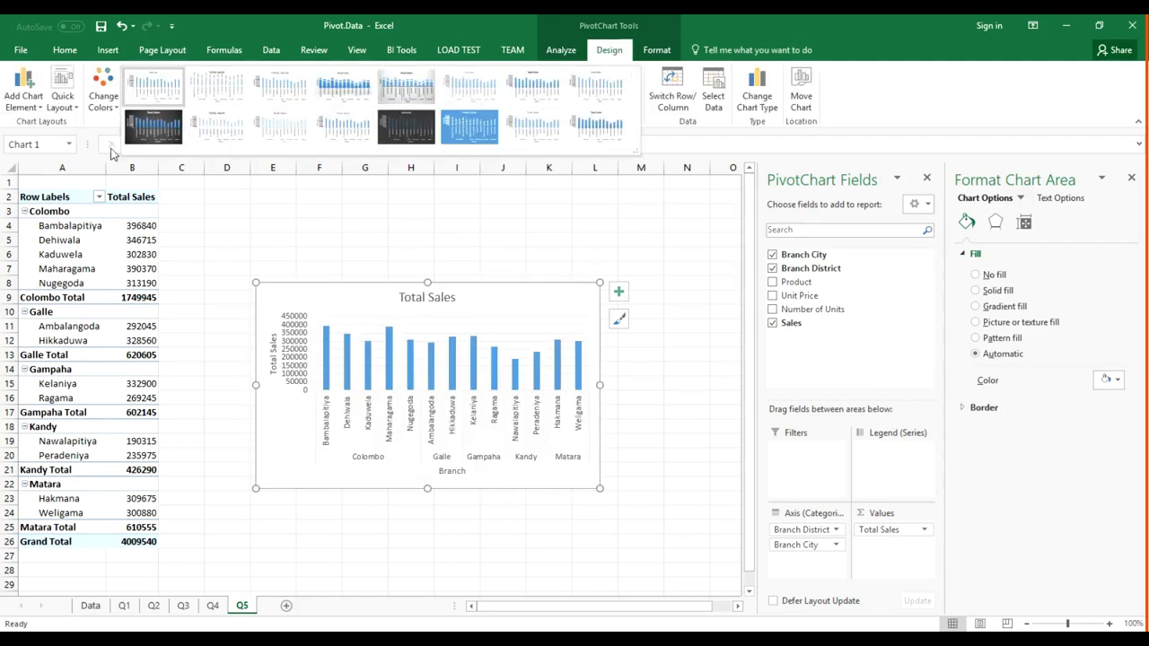
pyautogui.click(162, 141)
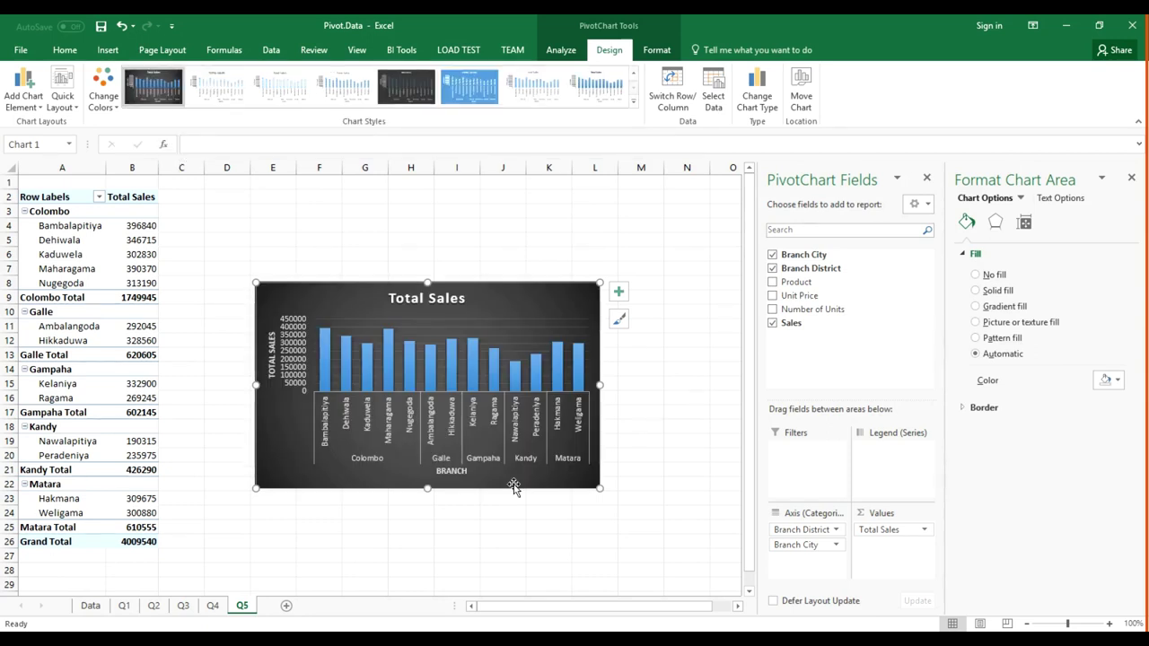
pyautogui.moveTo(601, 489); pyautogui.dragTo(646, 546)
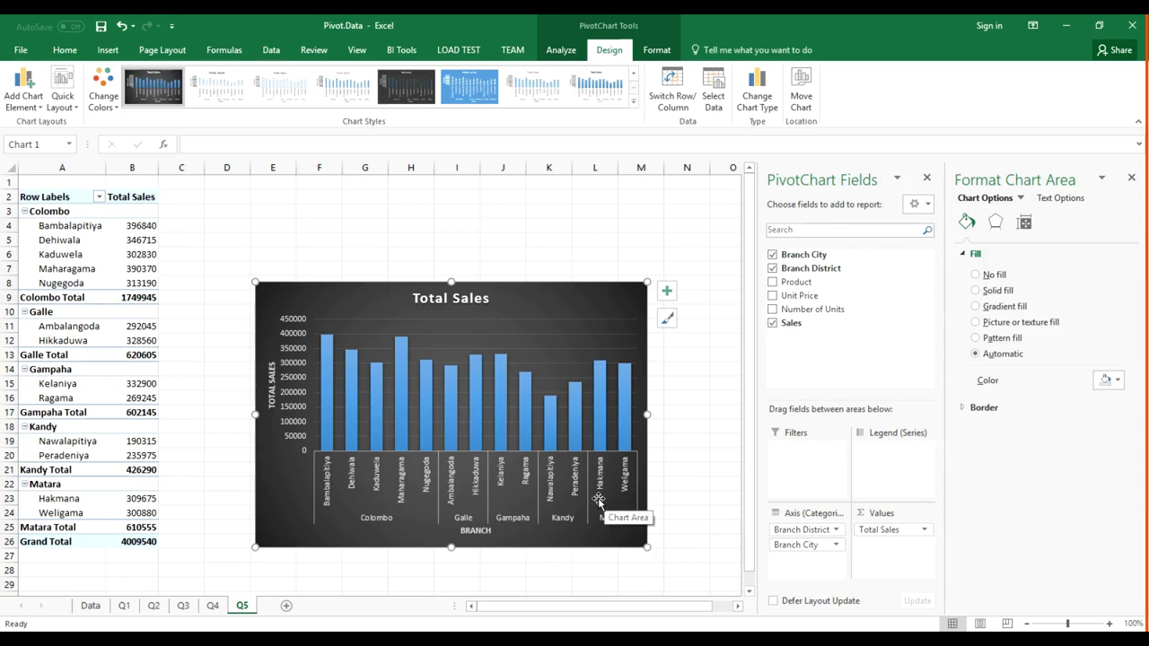
# Step: Recolour the bars with the gold monochromatic palette and move the chart up beside the pivot
pyautogui.click(102, 97)
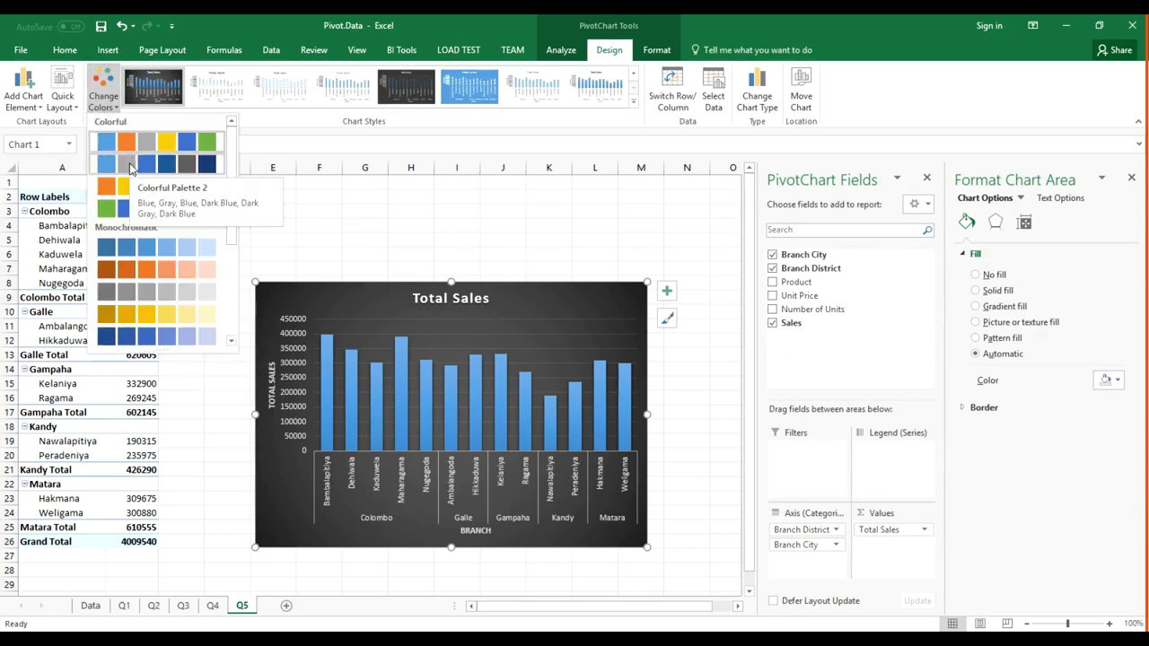
pyautogui.click(115, 314)
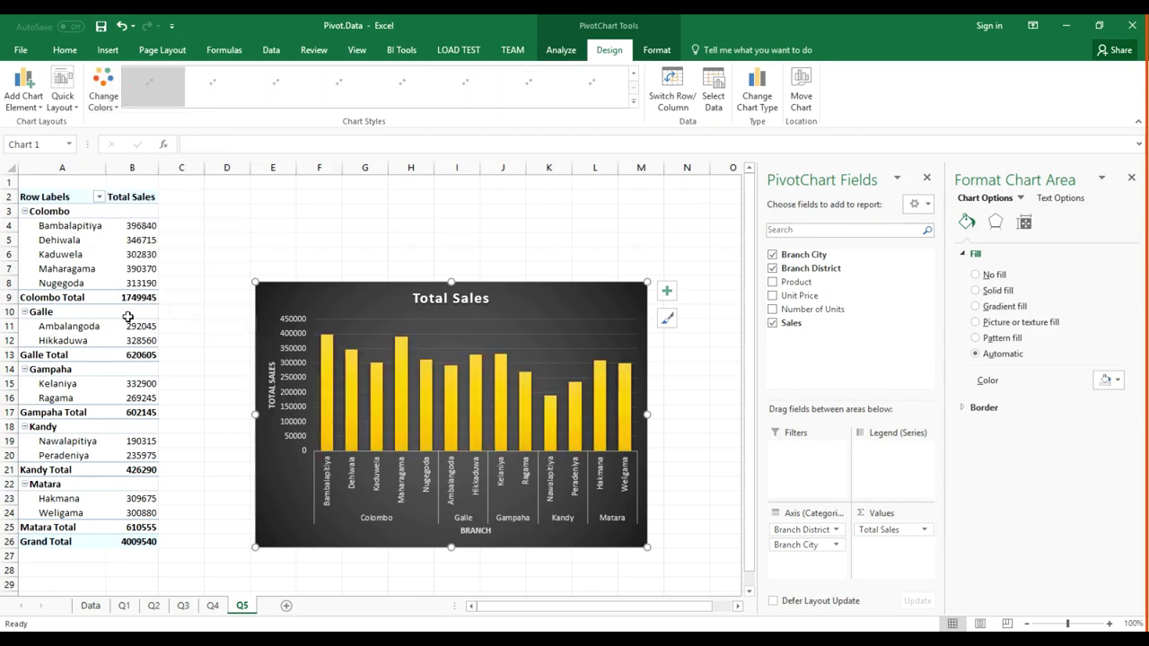
pyautogui.moveTo(542, 299); pyautogui.dragTo(540, 221)
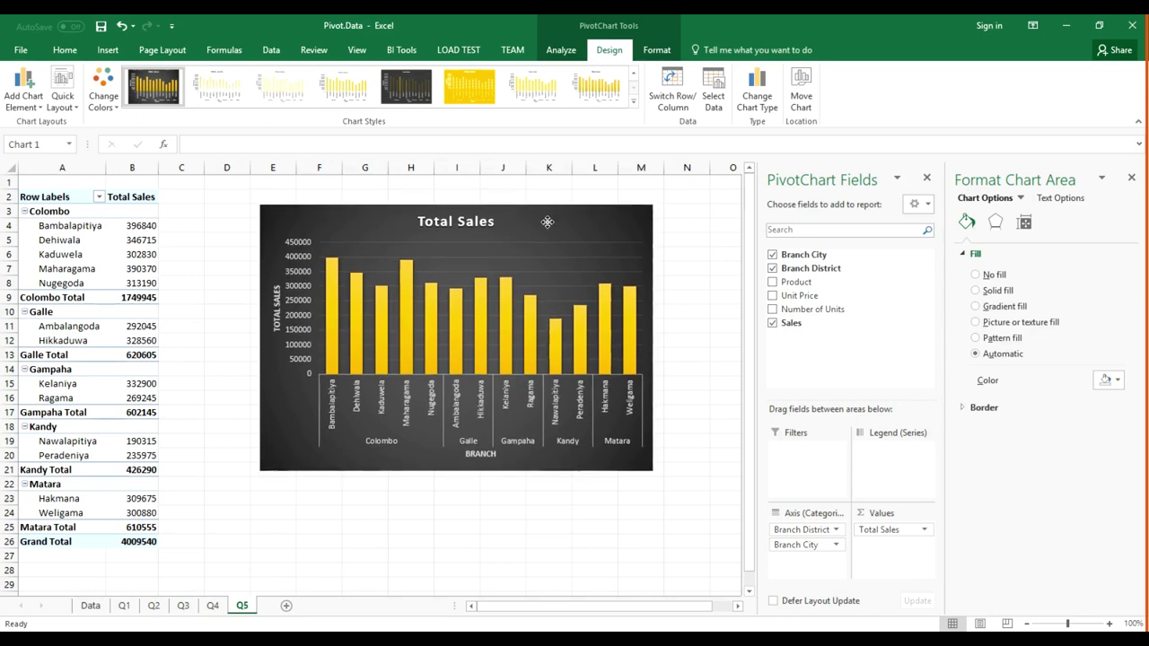
pyautogui.moveTo(540, 221); pyautogui.dragTo(538, 220)
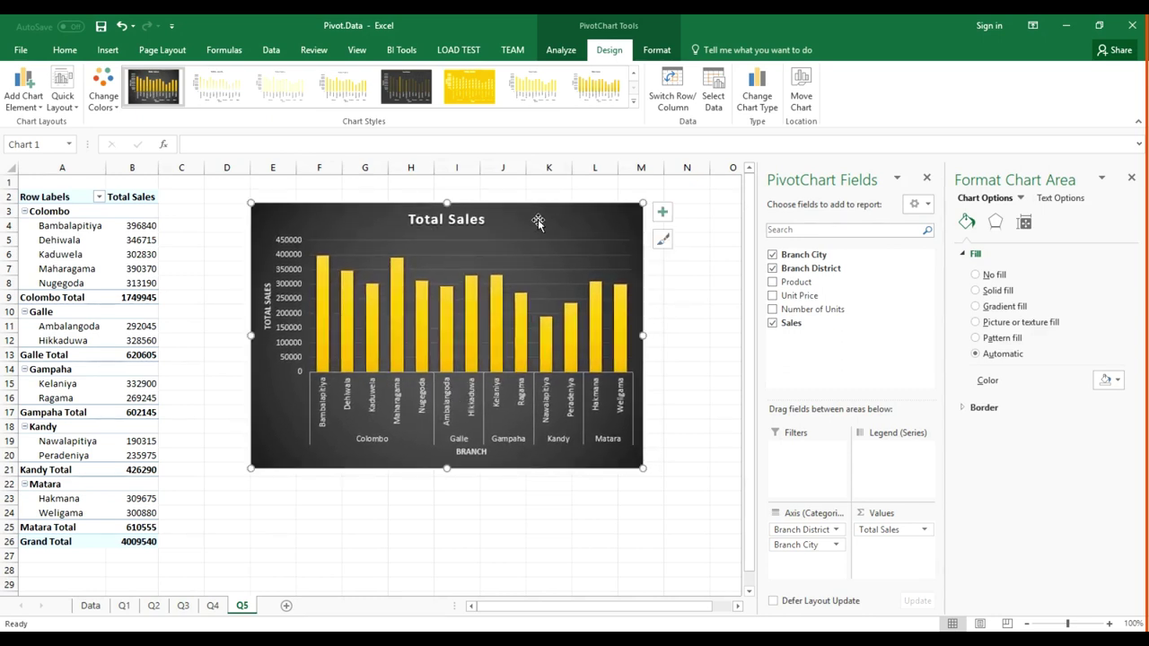
# Step: Turn off Branch District subtotals and close the PivotTable Fields and formatting panes
pyautogui.rightClick(42, 298)
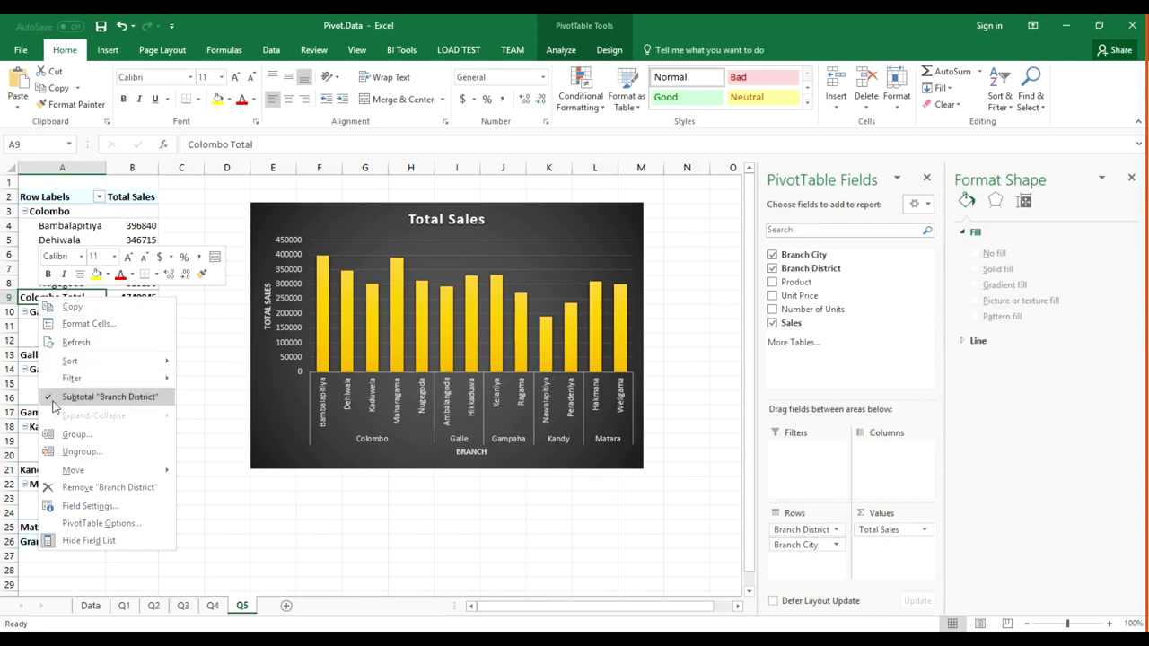
pyautogui.click(53, 400)
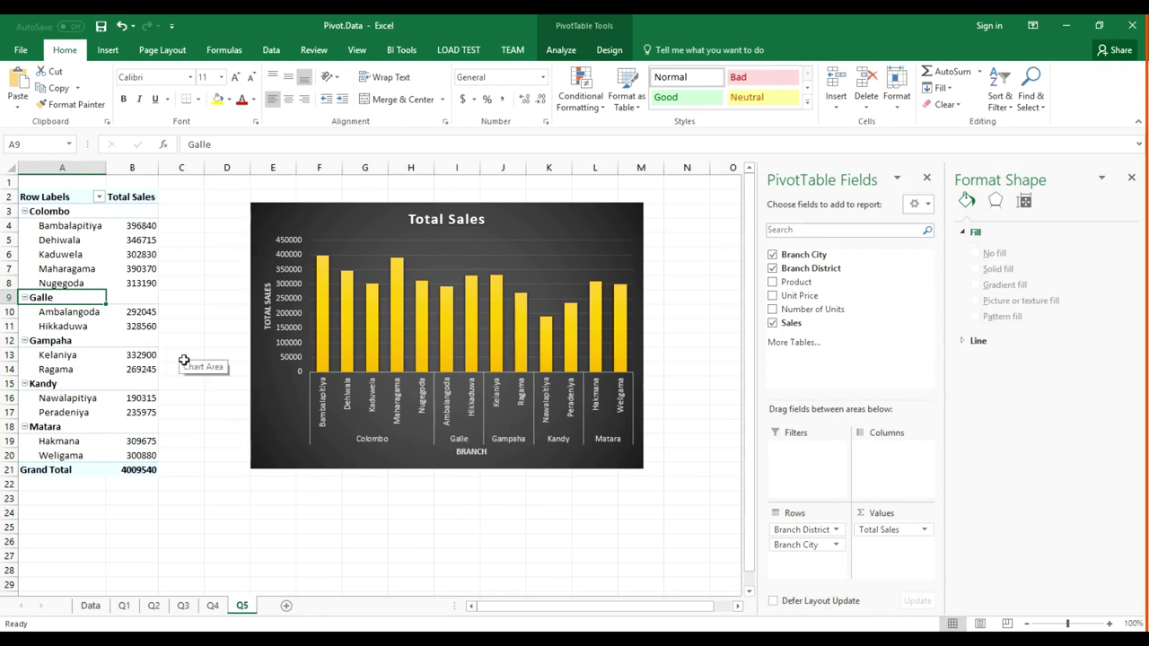
pyautogui.click(927, 178)
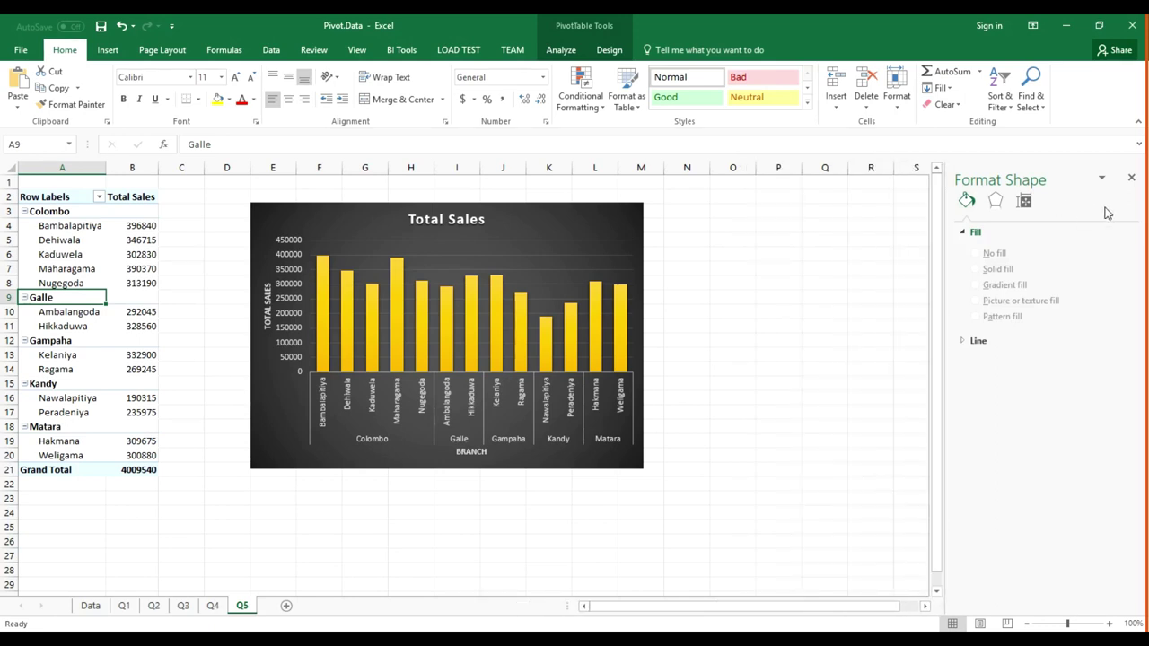
pyautogui.click(1132, 178)
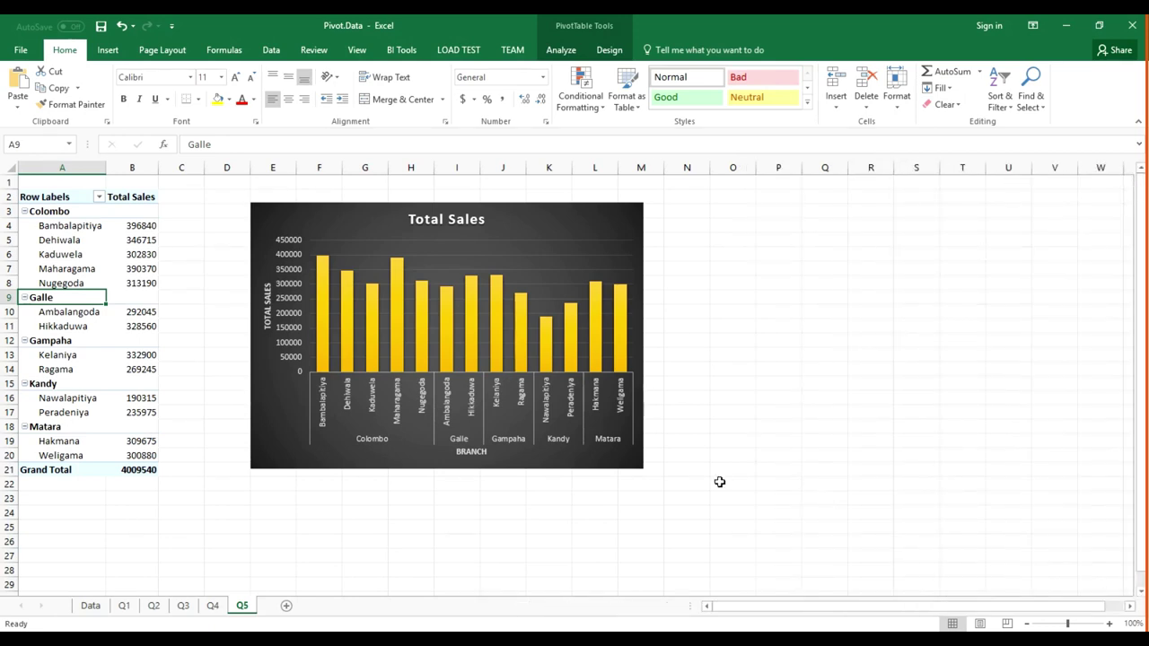
pyautogui.moveTo(100, 36)
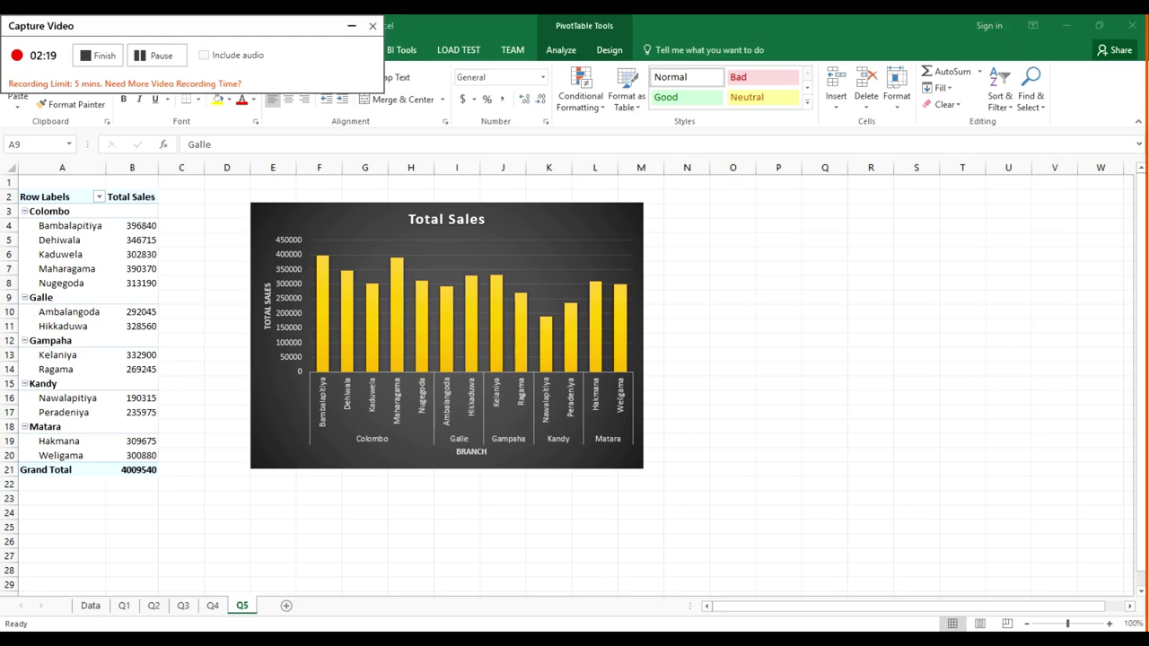